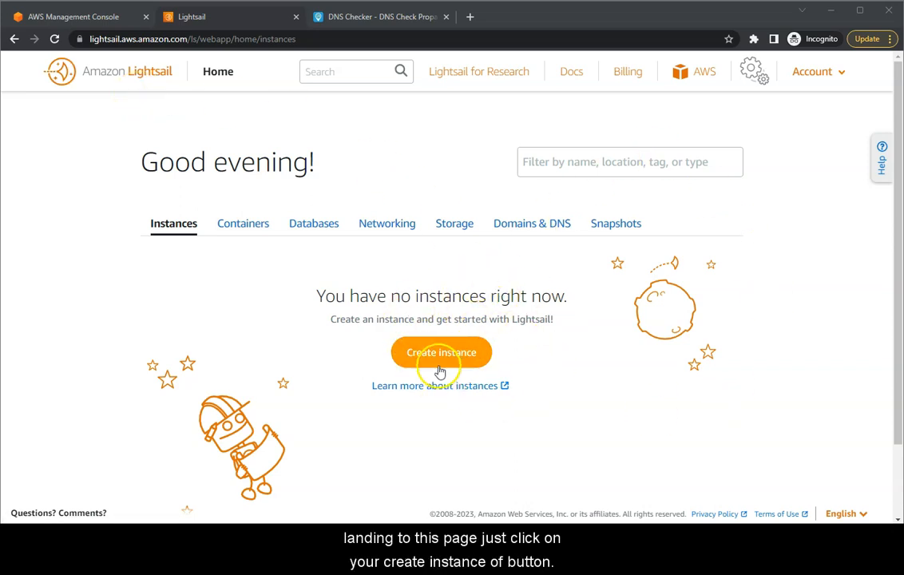
Start a new instance, keeping the Mumbai region, and select the OS-only Ubuntu 22.04 LTS blueprint on the Linux/Unix platform.
left_click(438, 357)
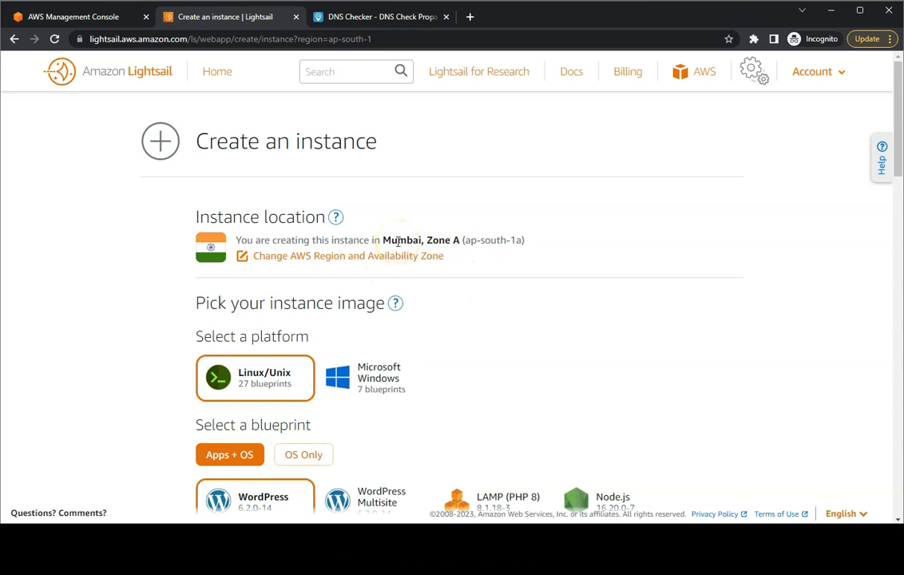
left_click(389, 256)
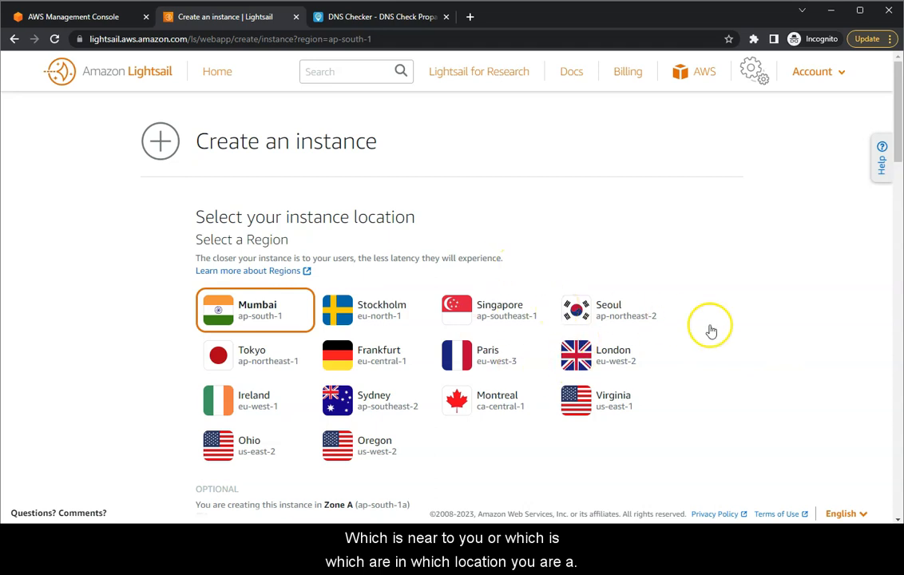
scroll(96, 351, "down", 1)
scroll(96, 351, "down", 4)
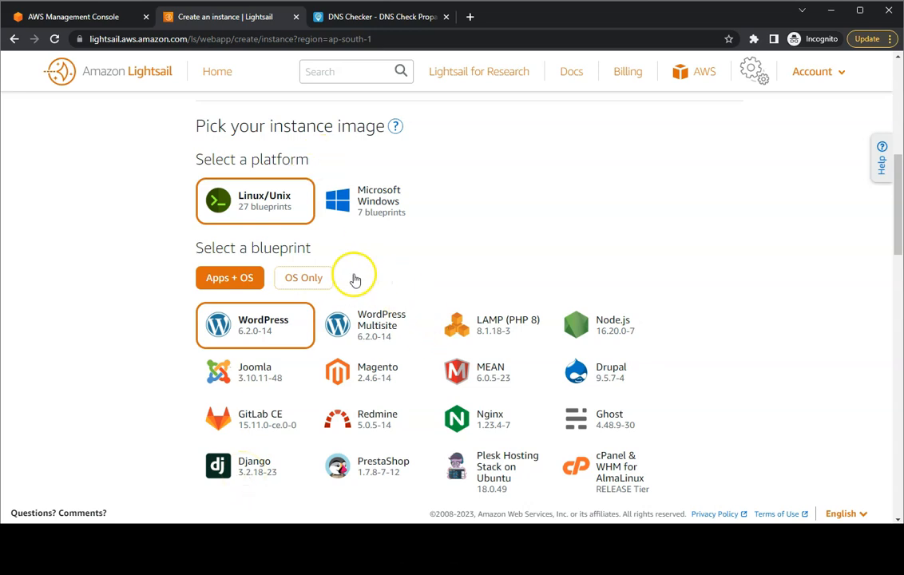
left_click(304, 277)
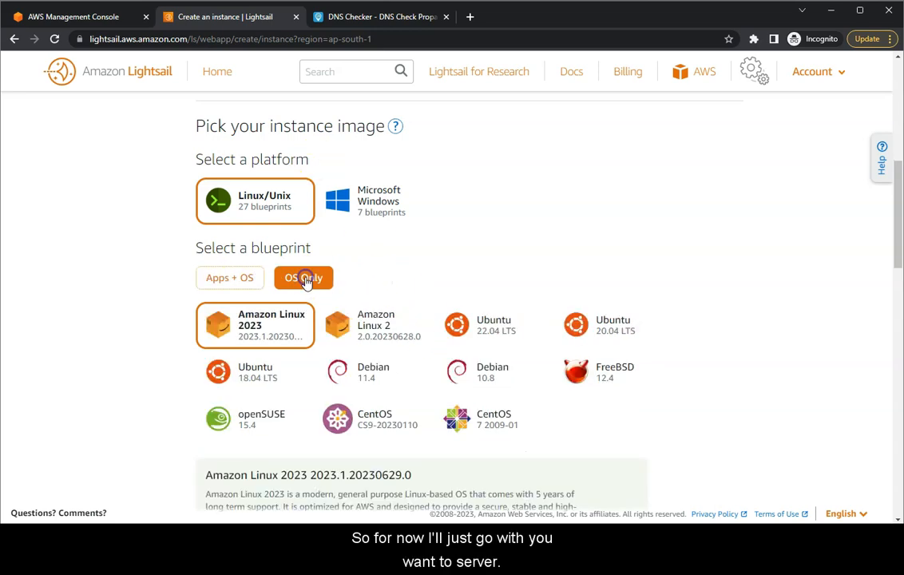
left_click(518, 324)
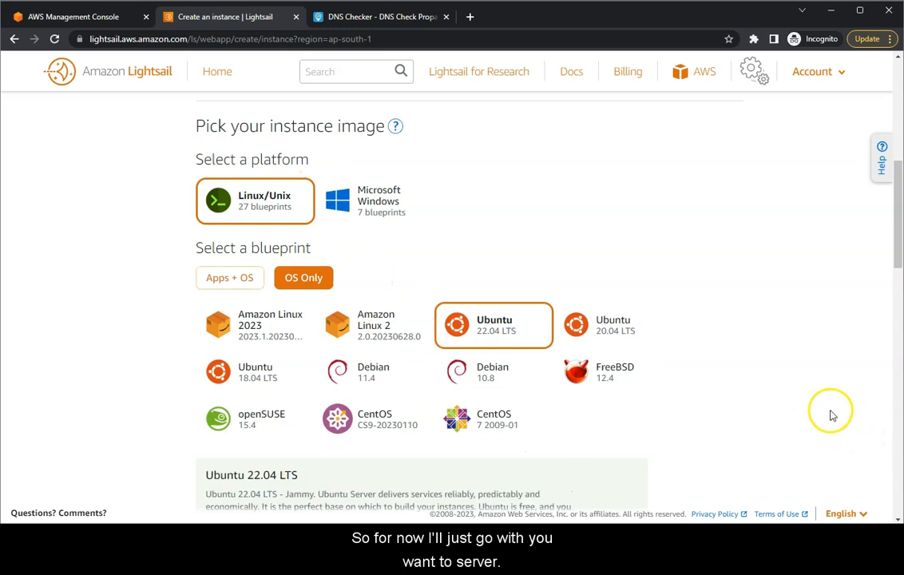
Choose the $10 per month instance plan with 2 GB memory and 60 GB SSD.
mouse_move(897, 246)
left_mouse_down()
mouse_move(897, 277)
mouse_move(896, 262)
left_mouse_up()
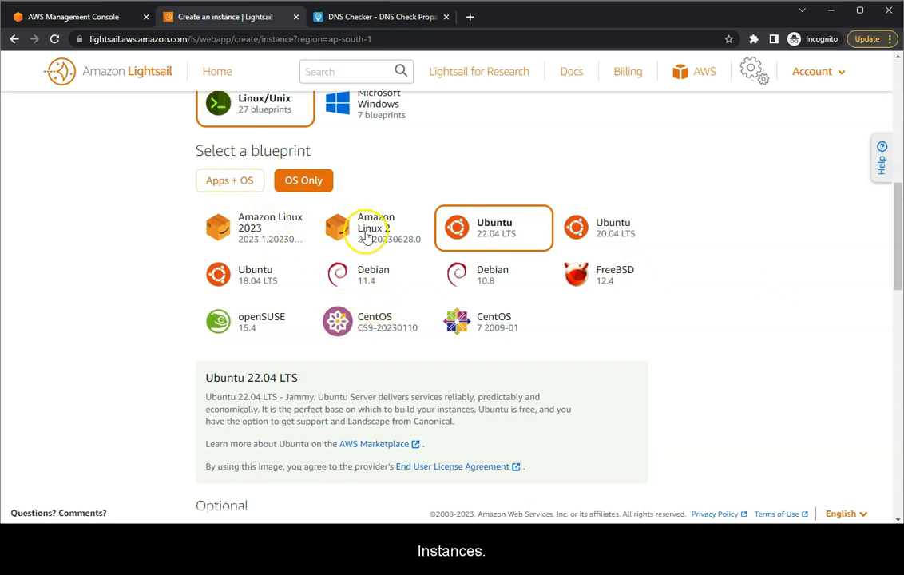
left_click_drag(897, 221, 897, 359)
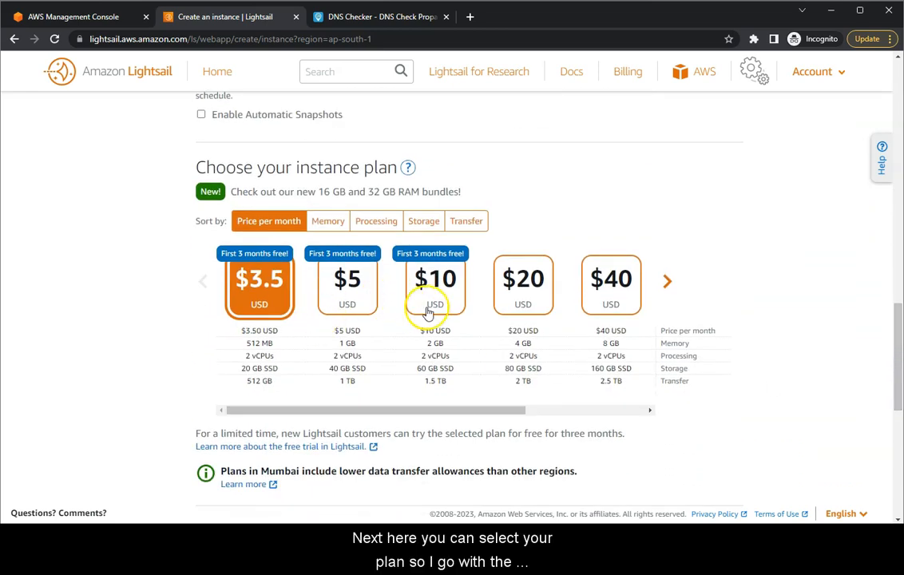
left_click(442, 303)
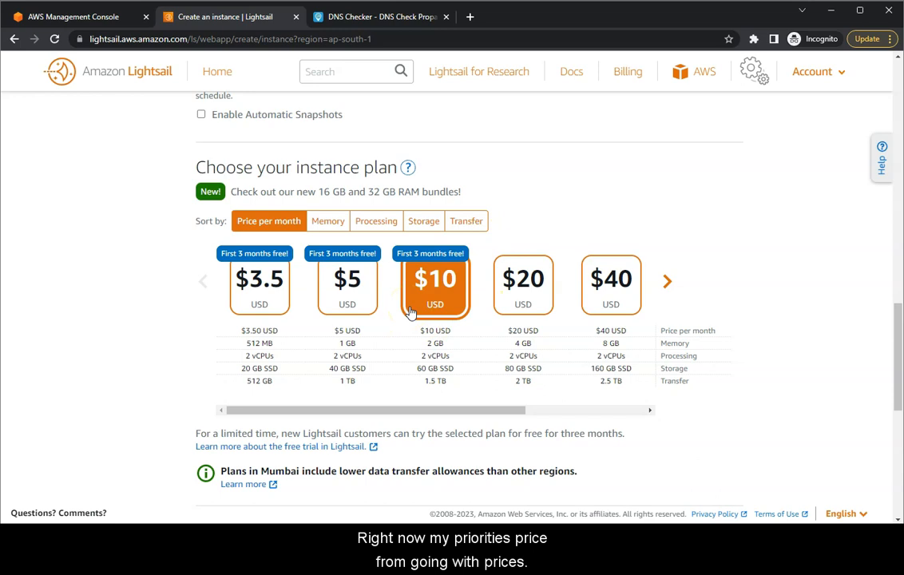
Name the instance Santy in place of the default name.
scroll(520, 385, "down", 2)
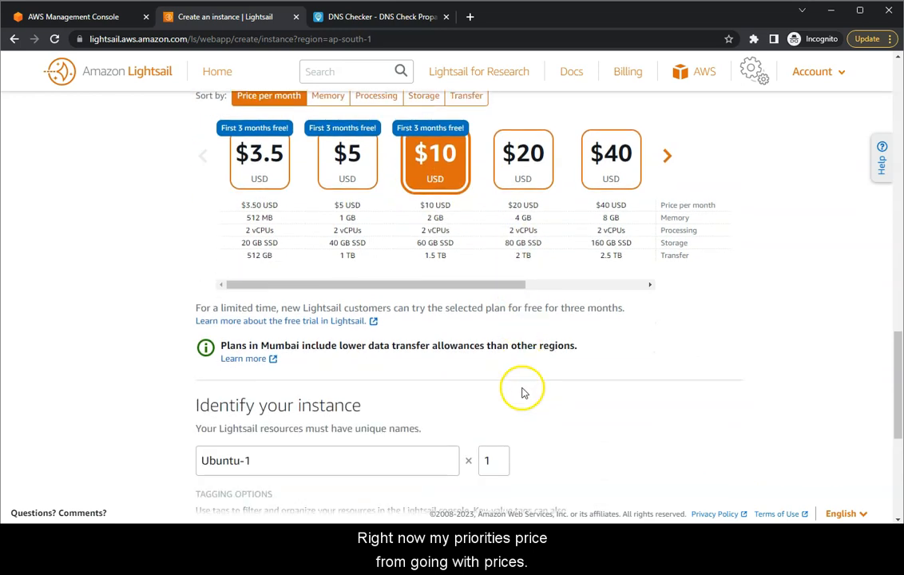
scroll(520, 391, "down", 1)
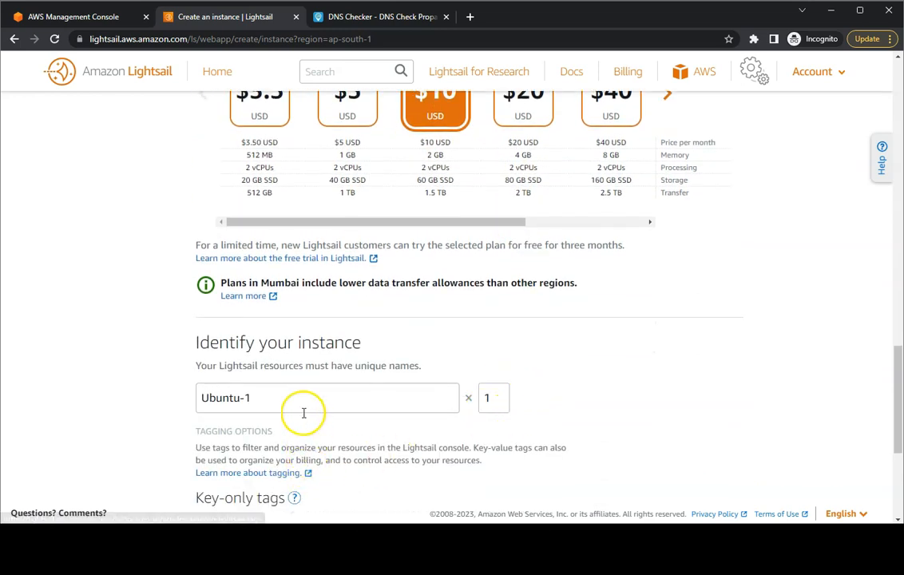
left_click_drag(282, 403, 115, 403)
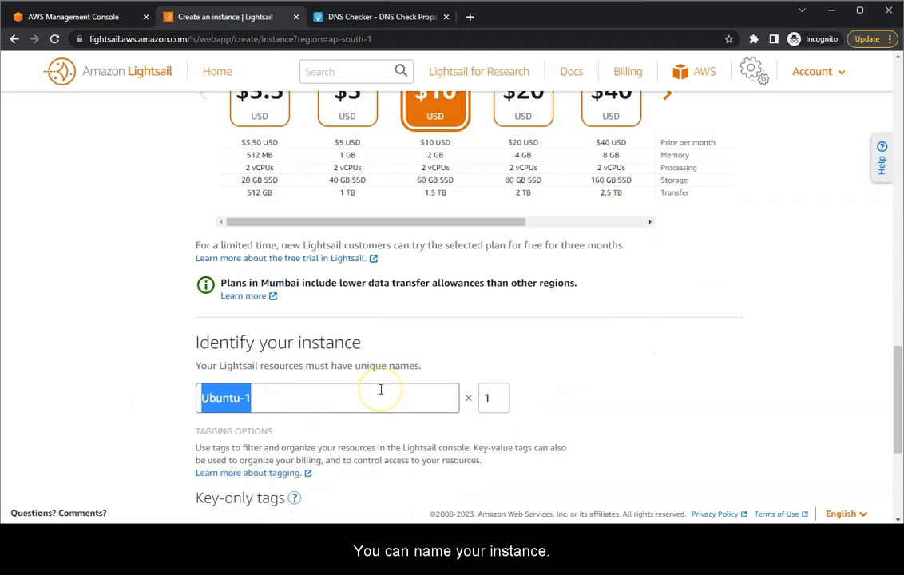
type("Santy")
scroll(574, 355, "down", 1)
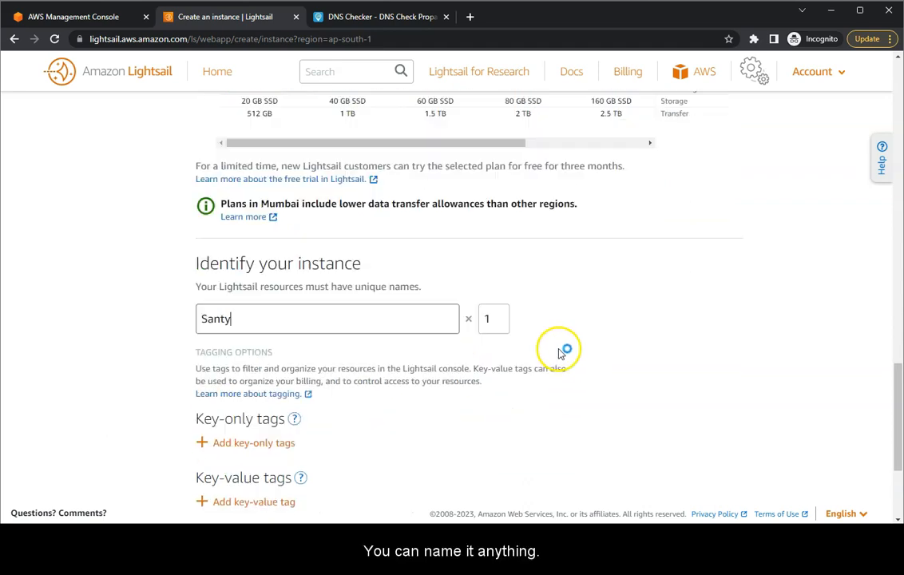
Keep a quantity of 1 without adding tags and create the instance.
scroll(573, 356, "down", 2)
left_click(489, 272)
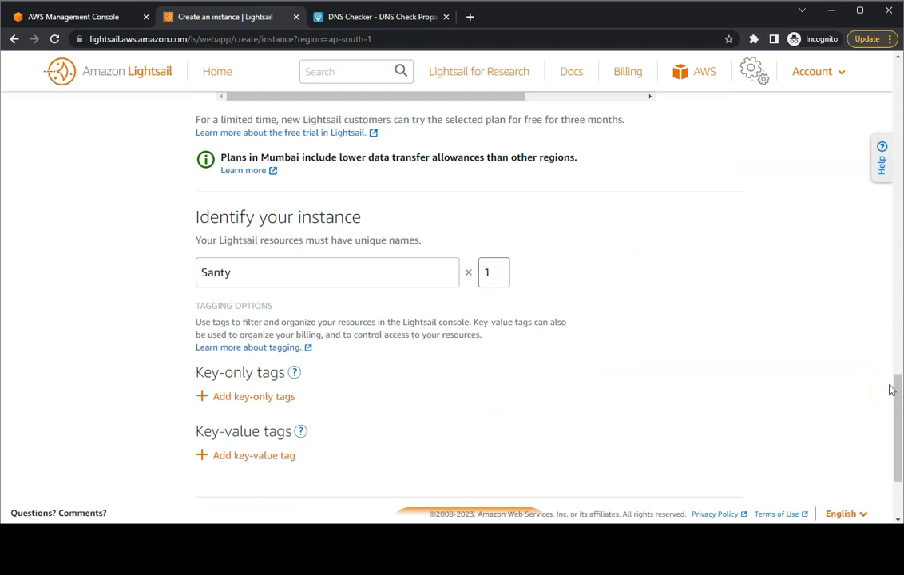
left_click(224, 399)
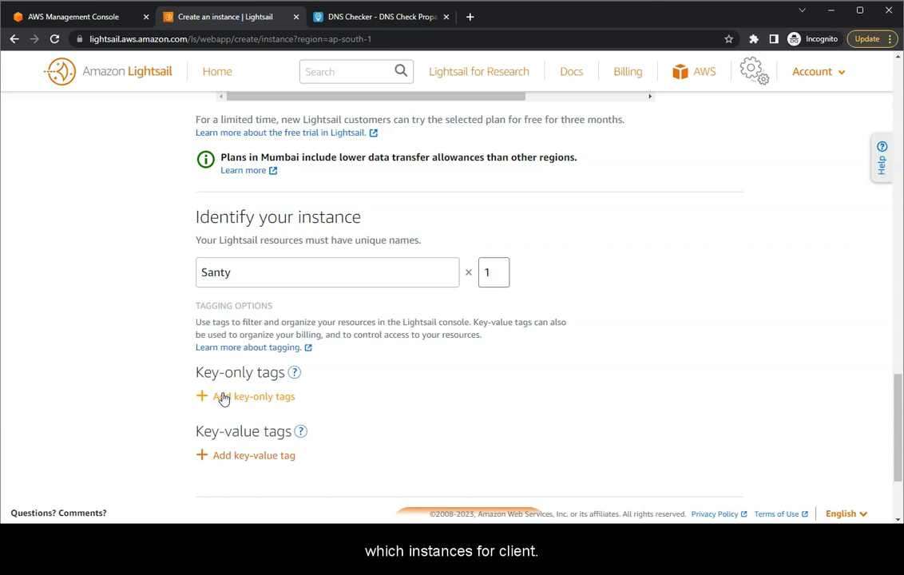
scroll(380, 419, "down", 3)
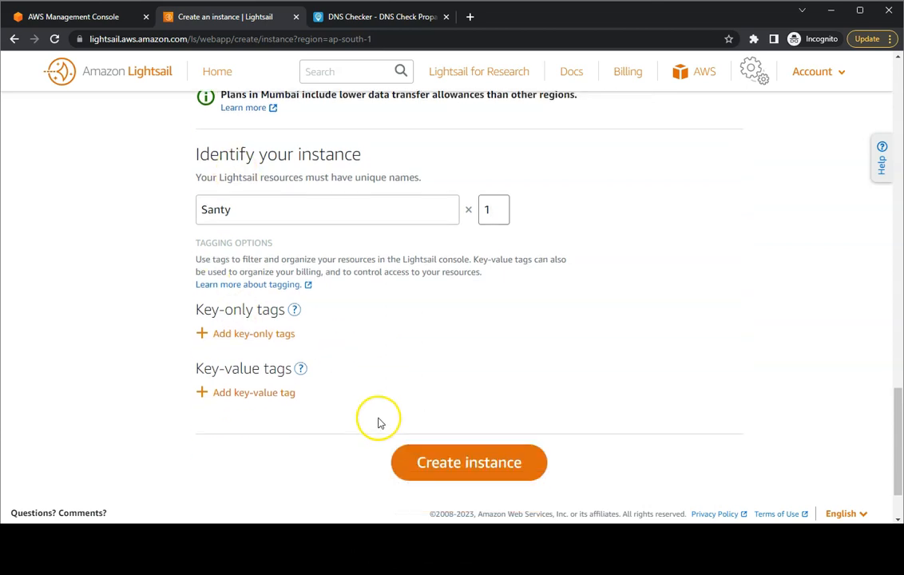
left_click(488, 408)
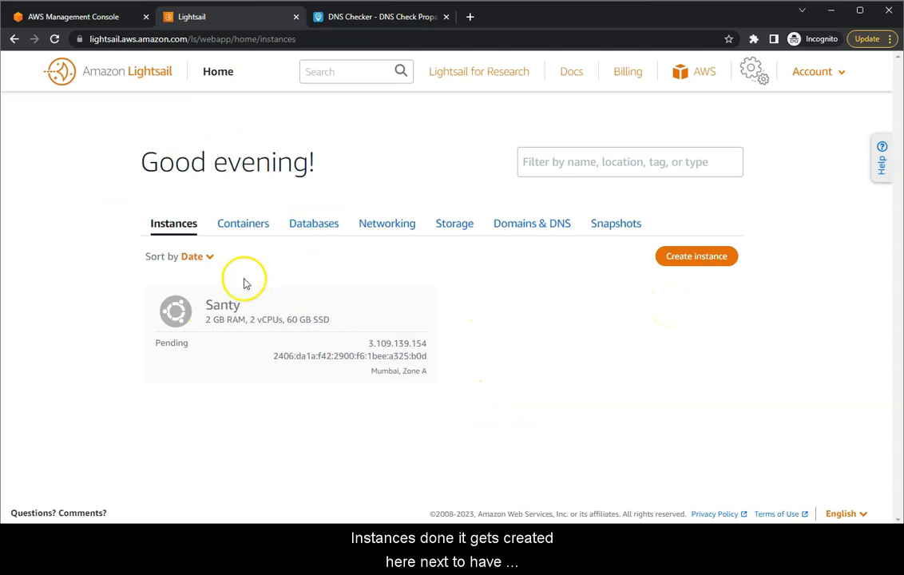
View the Containers and Databases sections and open the database creation form to examine its engines and plans.
left_click(239, 223)
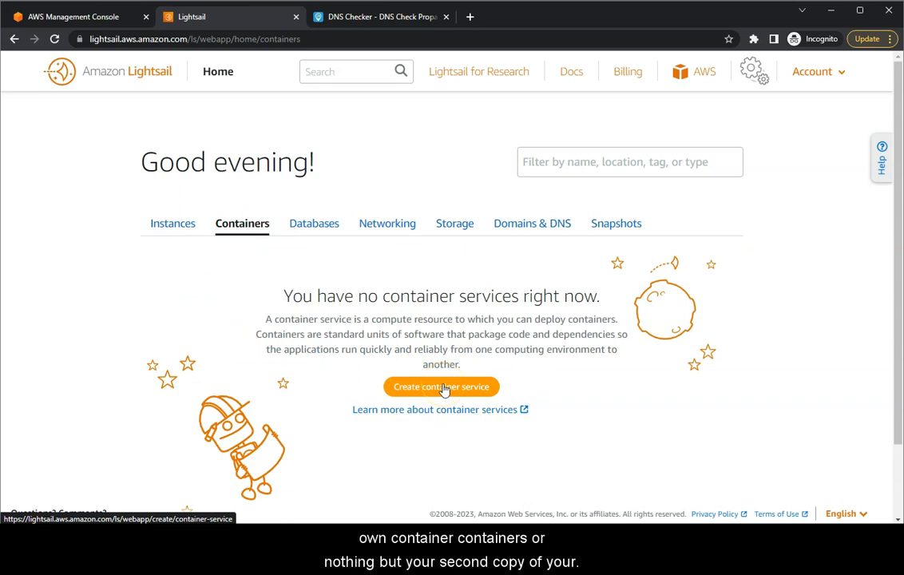
left_click(301, 232)
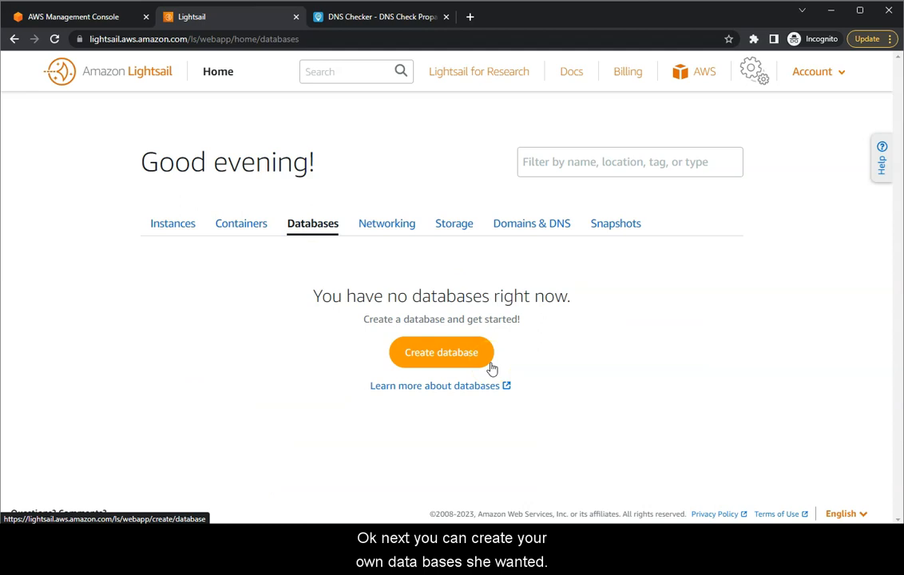
left_click(420, 360)
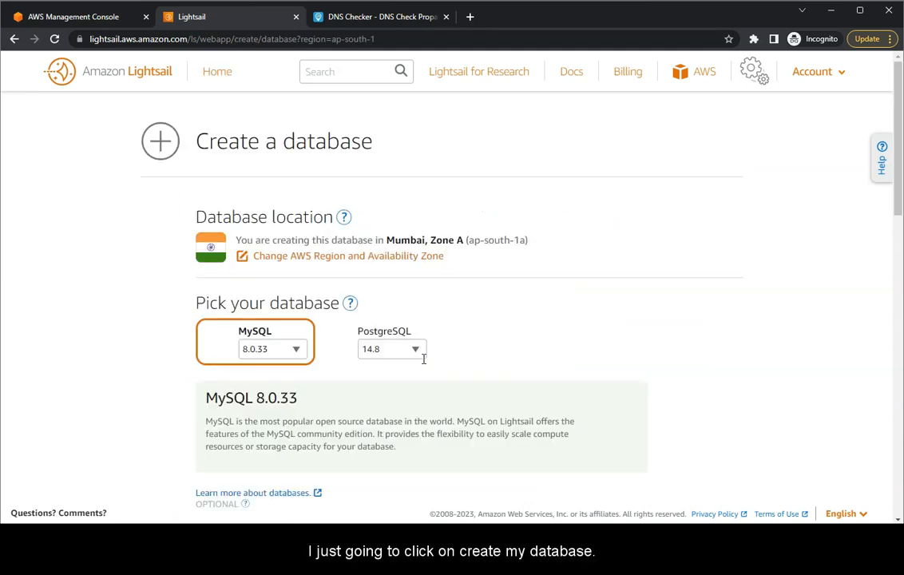
scroll(571, 376, "down", 5)
scroll(570, 375, "down", 1)
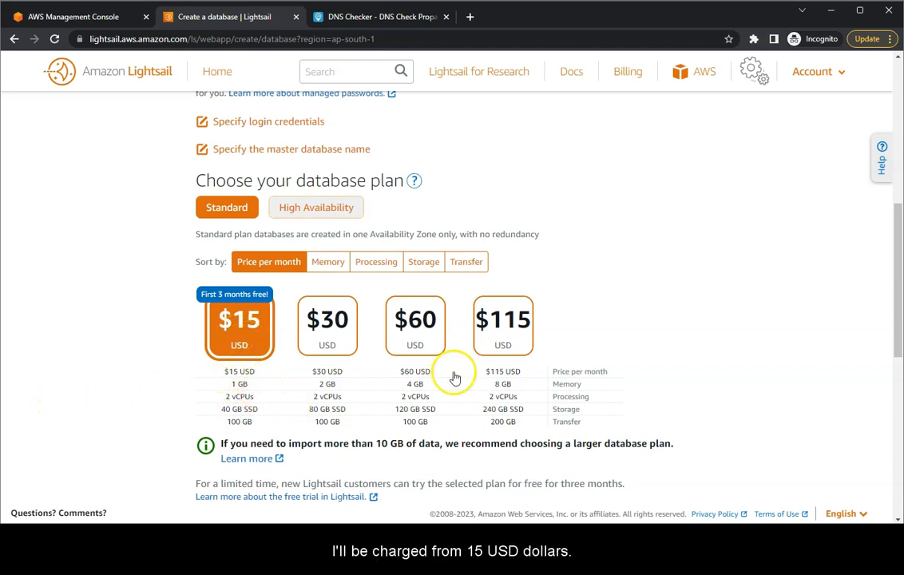
scroll(484, 378, "up", 6)
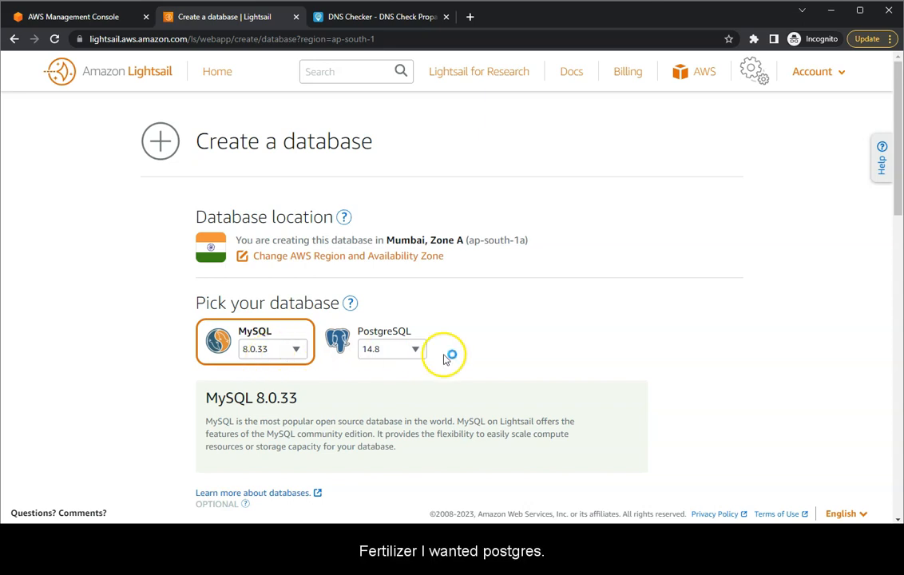
Select PostgreSQL 14.8 as the database engine and look over the remaining database options.
left_click(377, 348)
left_click(561, 331)
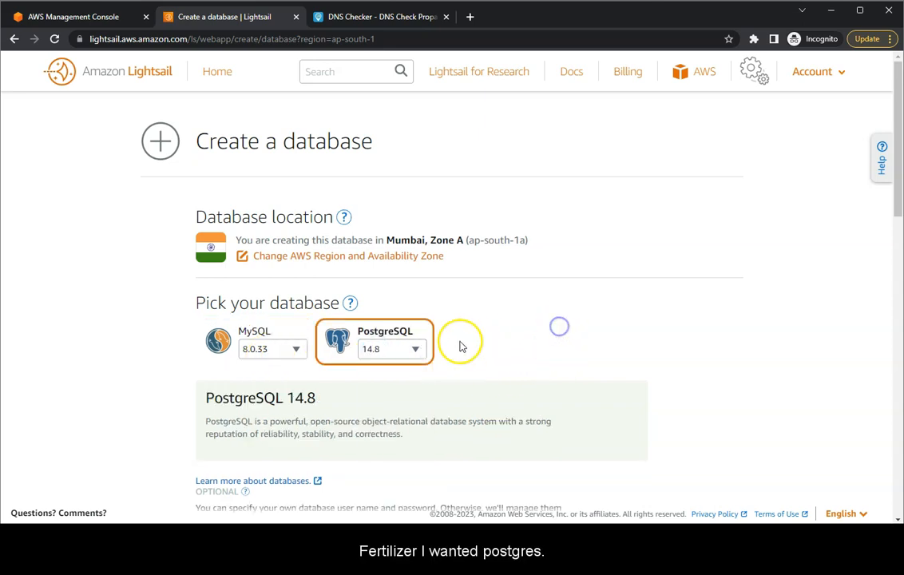
scroll(459, 345, "down", 2)
scroll(459, 346, "down", 3)
scroll(411, 371, "up", 1)
scroll(412, 370, "up", 4)
Compare the MySQL versions with PostgreSQL 14.8 and leave the form without creating a database.
left_click(283, 286)
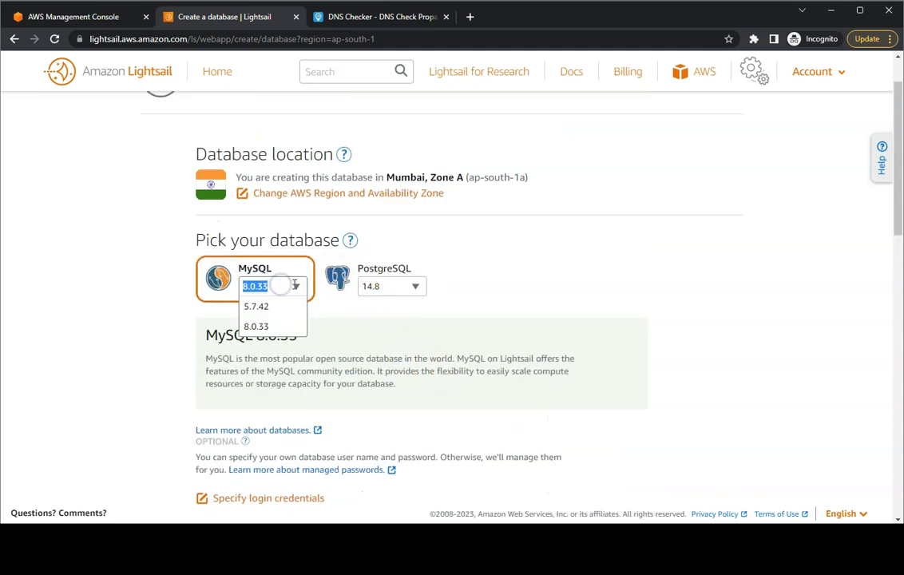
left_click(432, 286)
left_click(545, 277)
scroll(545, 283, "down", 3)
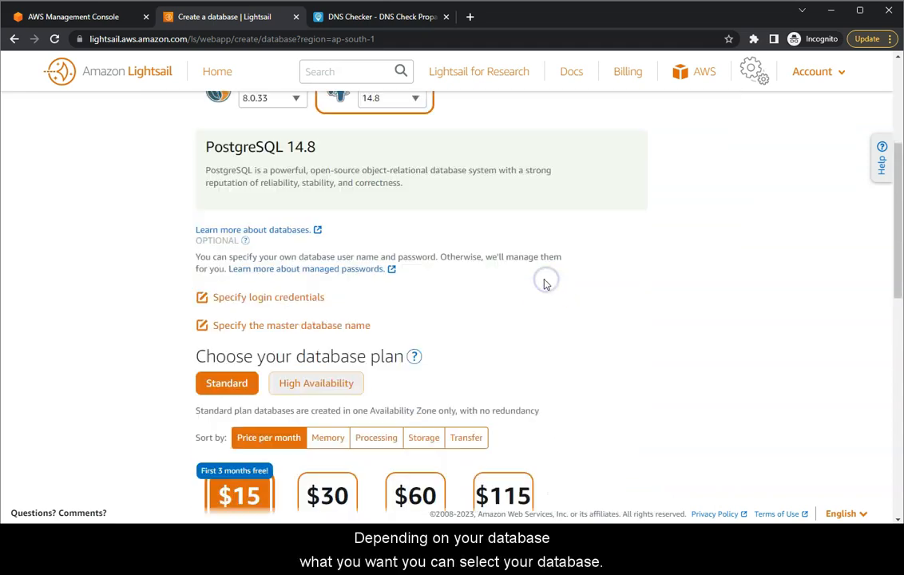
scroll(525, 277, "up", 3)
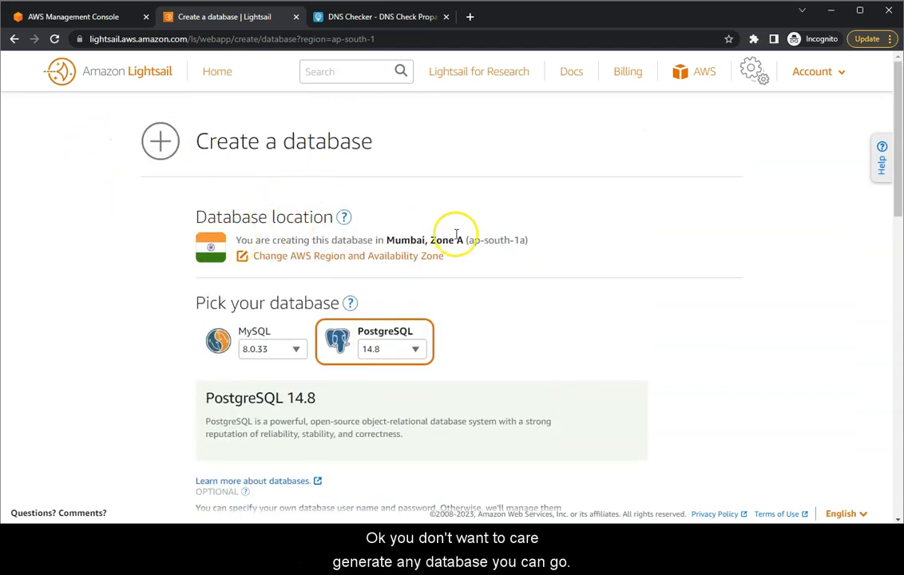
left_click(15, 40)
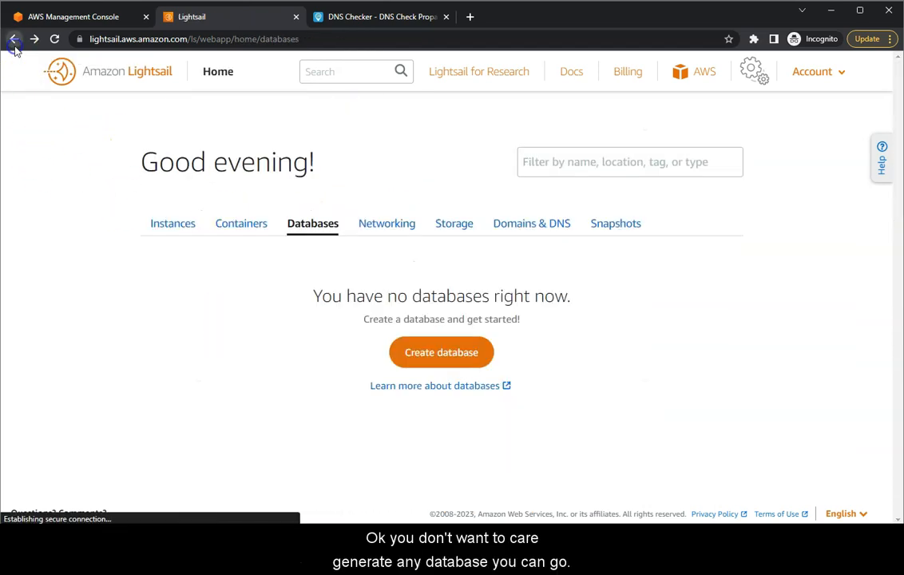
Examine the resource types offered in the Networking and Storage sections.
left_click(385, 228)
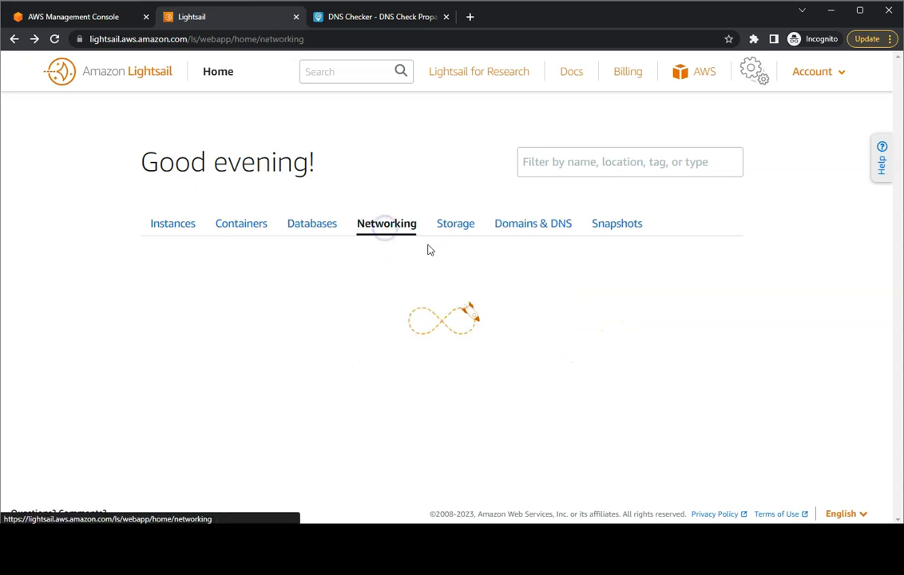
scroll(368, 344, "down", 2)
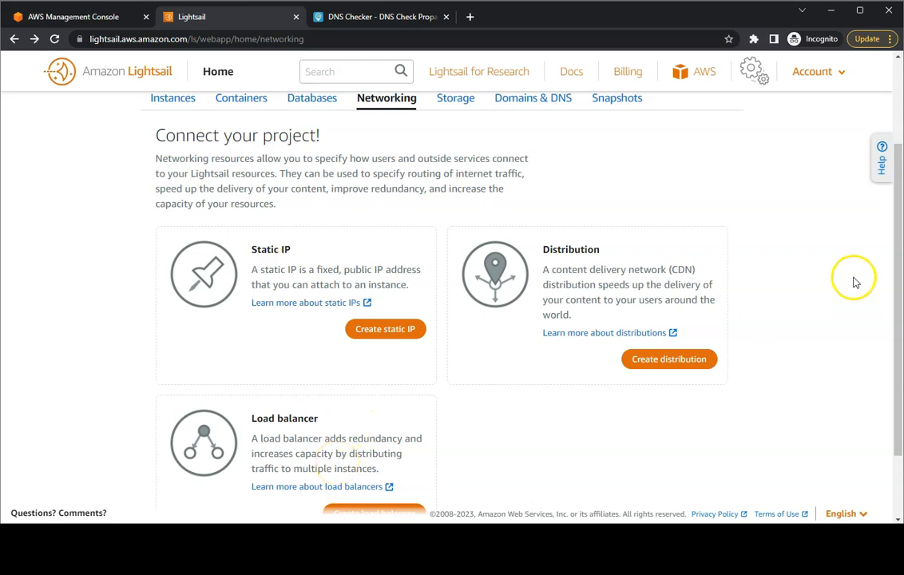
left_click(453, 99)
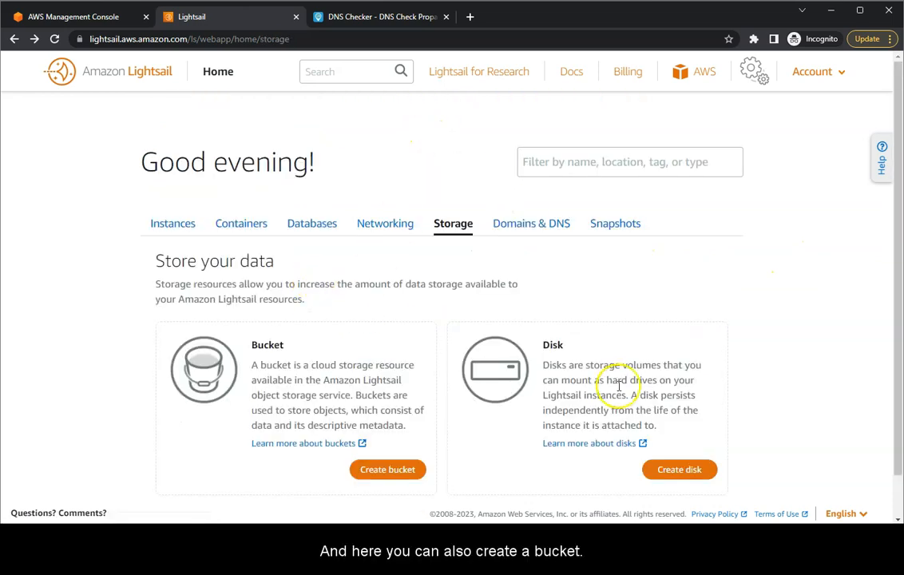
scroll(607, 382, "down", 1)
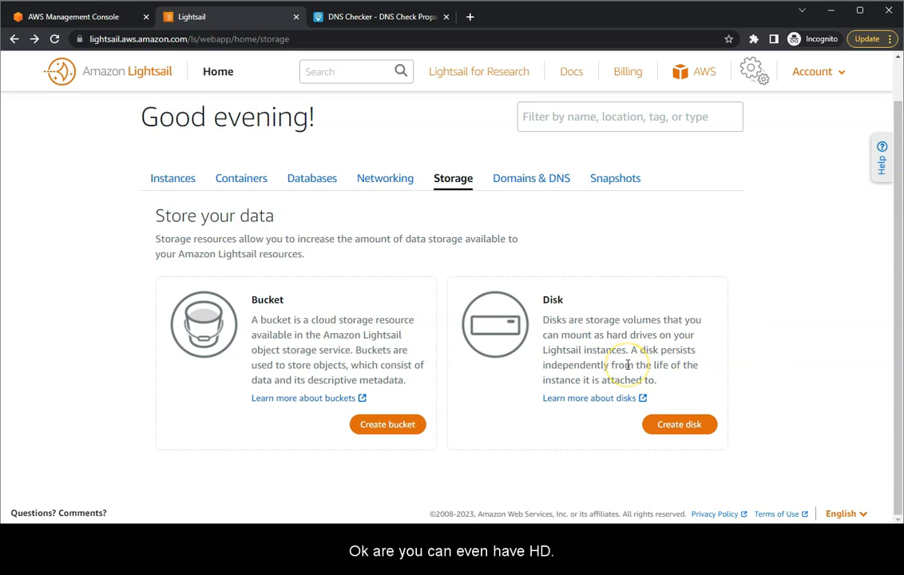
Create a DNS zone for santy.in as a domain from another registrar and review its assigned name servers.
left_click(521, 182)
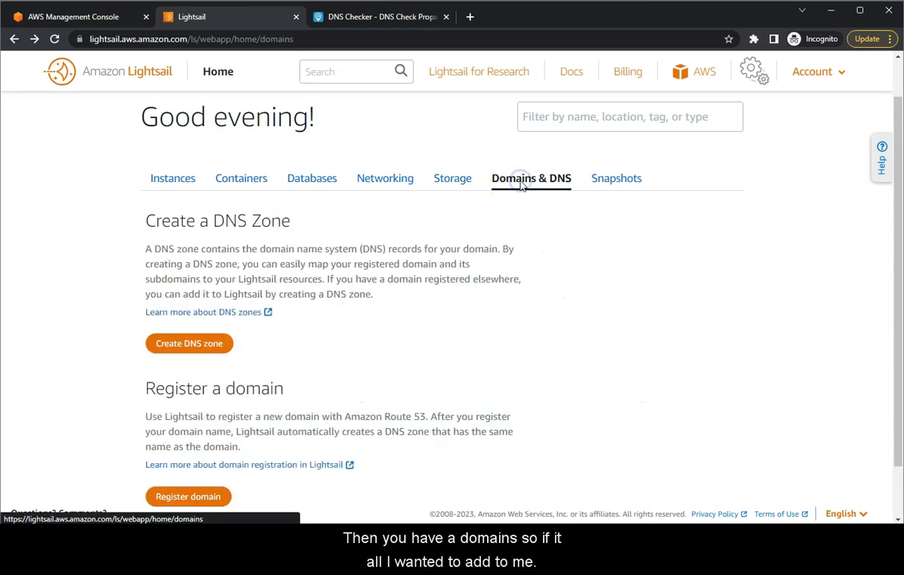
left_click(187, 341)
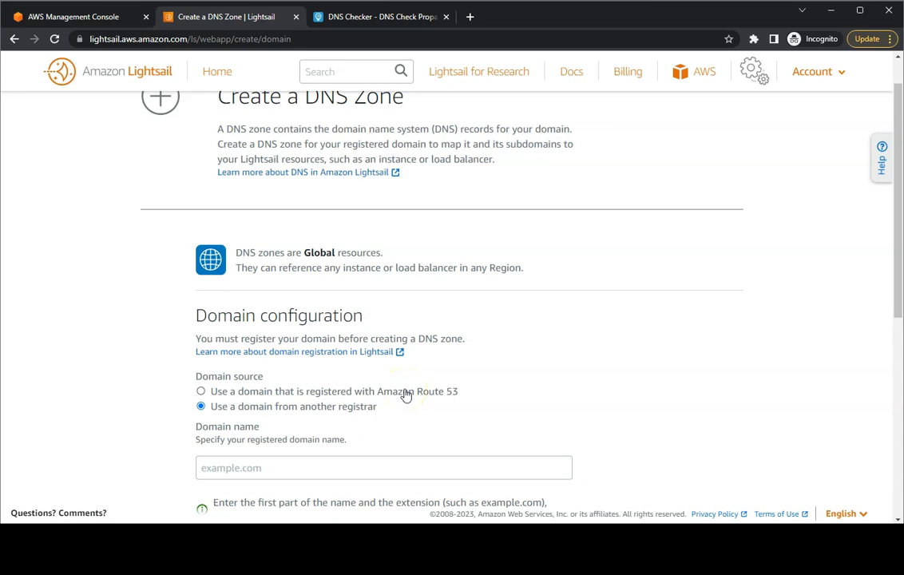
left_click(314, 468)
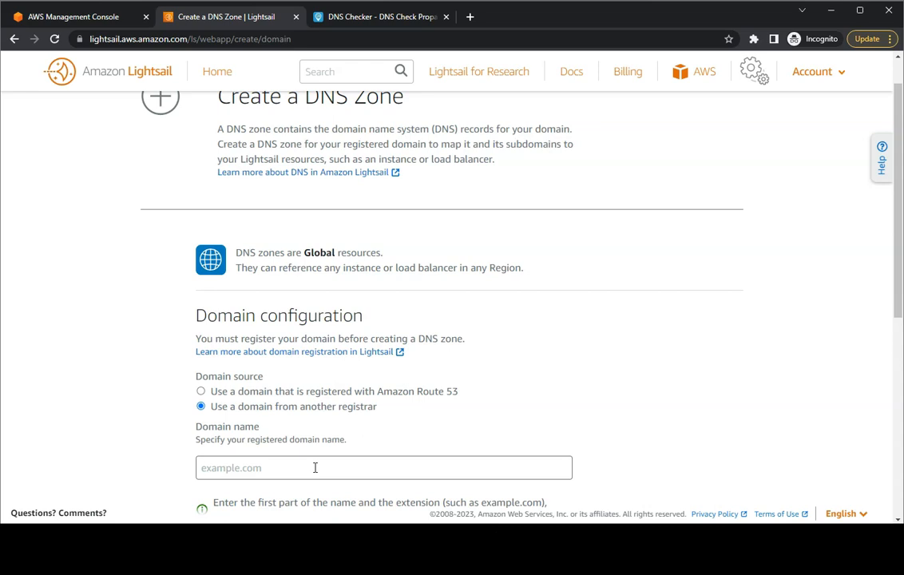
type("santy.in")
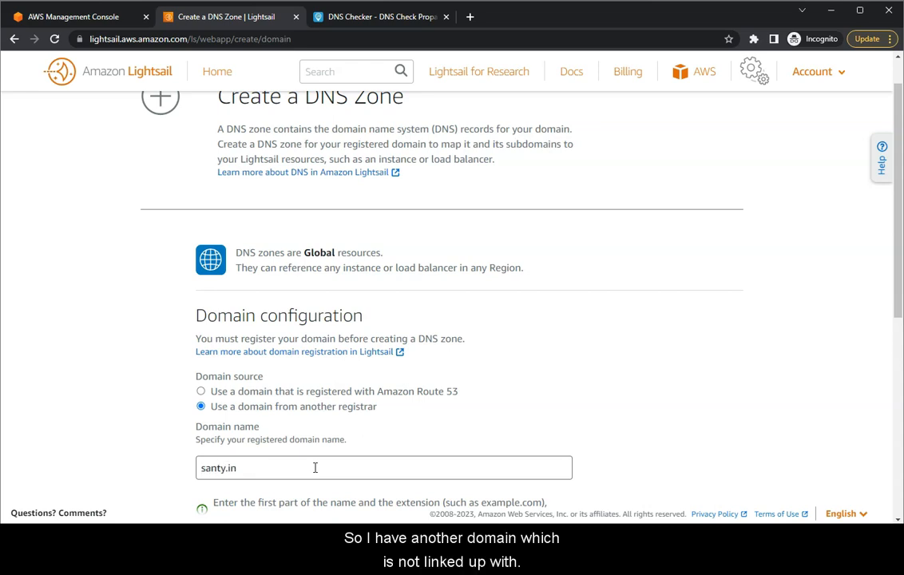
scroll(363, 372, "down", 3)
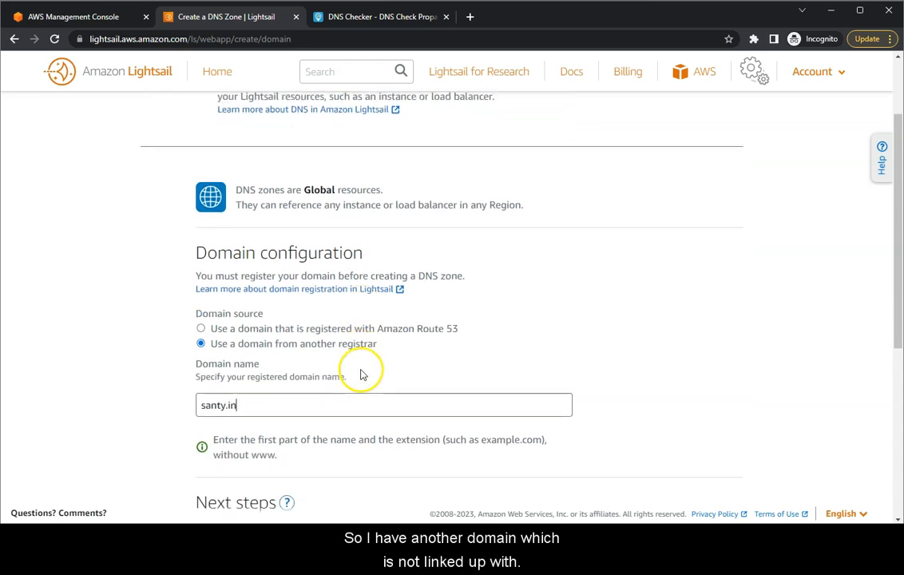
scroll(367, 352, "down", 2)
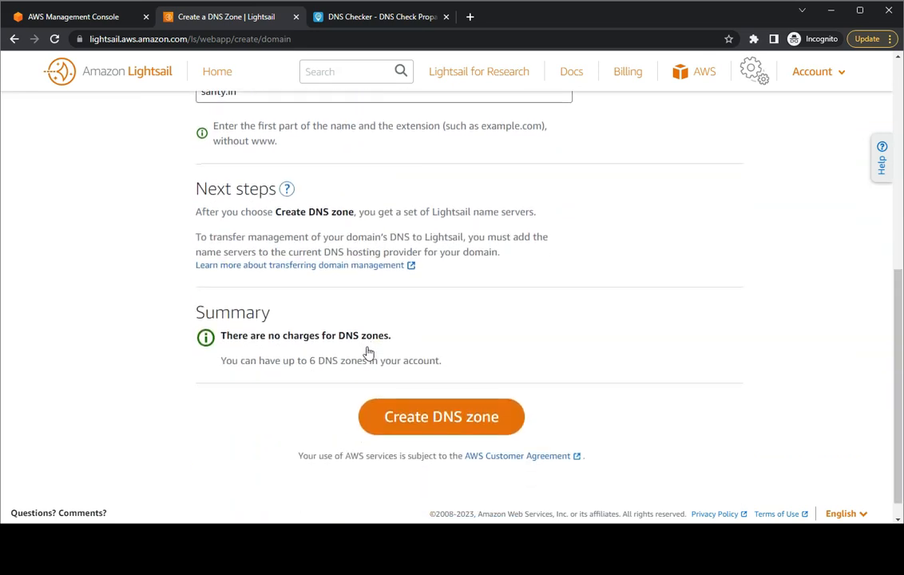
left_click_drag(206, 357, 491, 376)
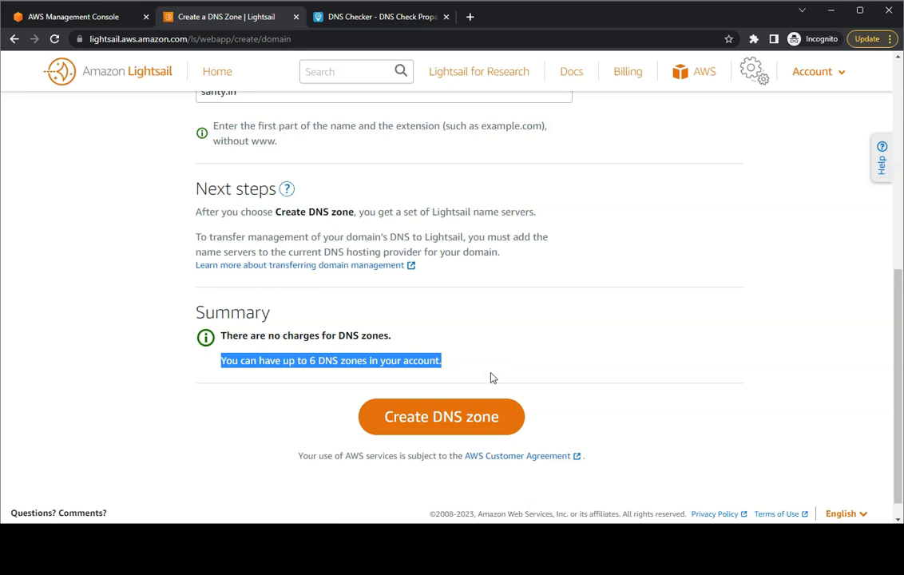
left_click(465, 422)
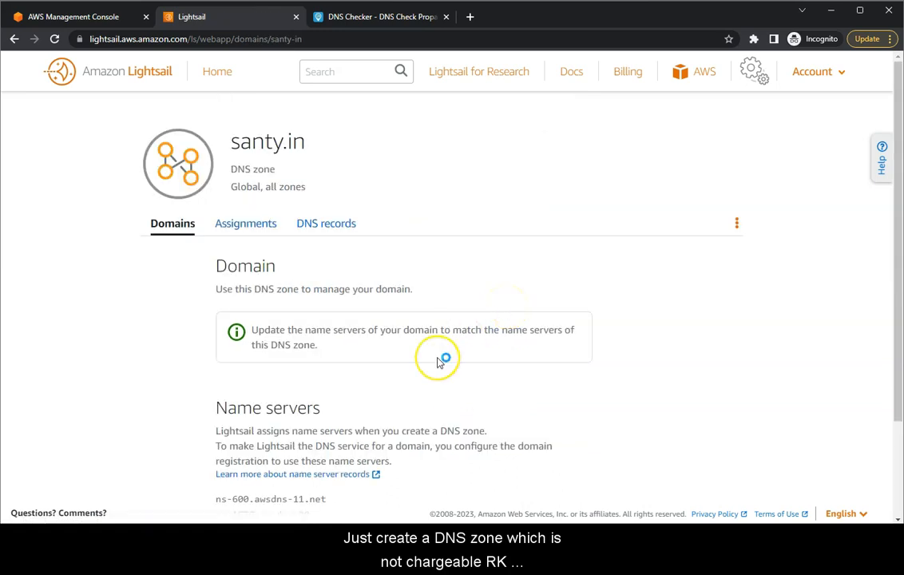
scroll(438, 362, "down", 2)
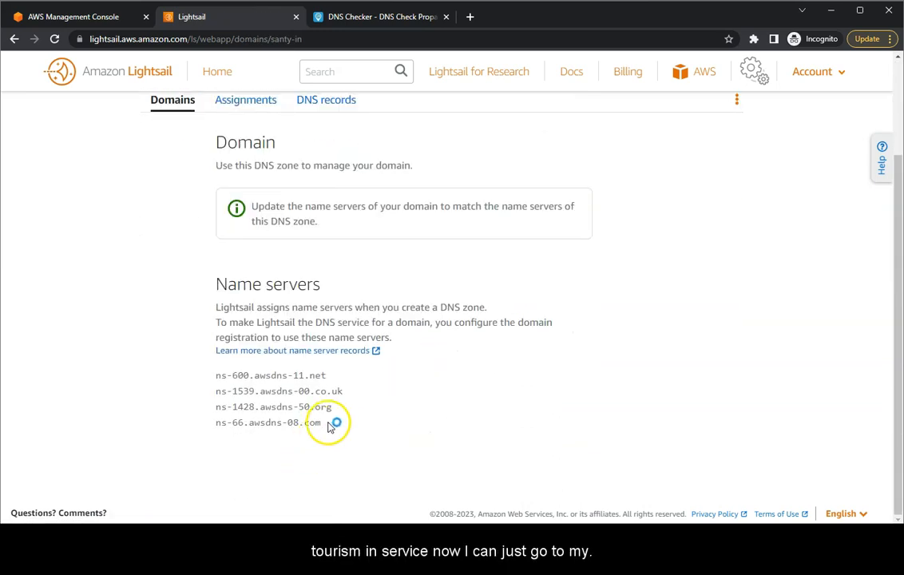
left_click_drag(329, 424, 202, 375)
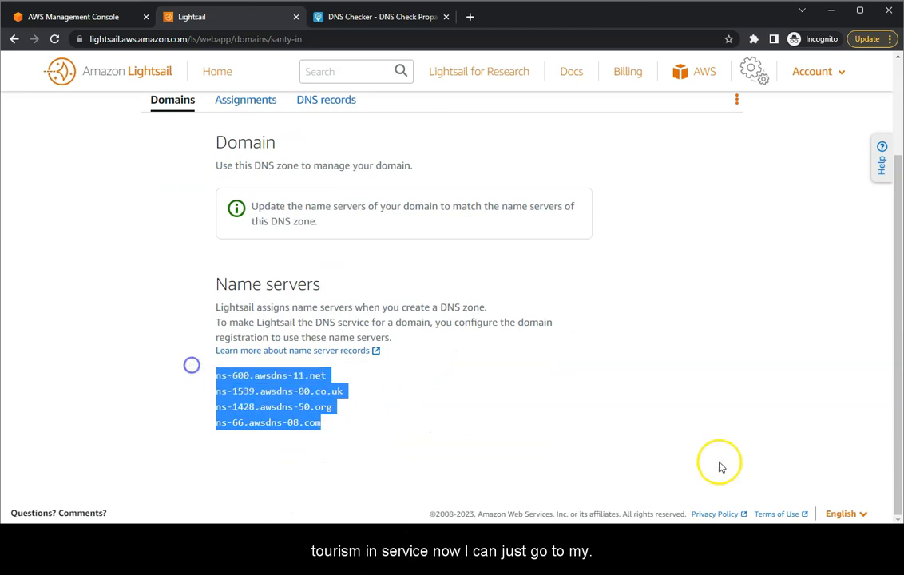
Open bigrock.in in a new browser tab and log in with the saved account username and password.
left_click(470, 16)
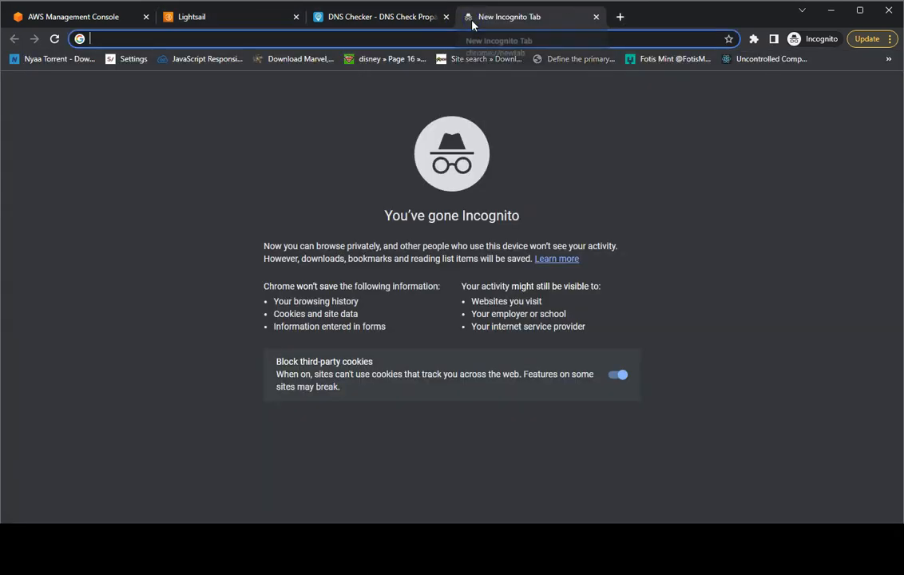
type("bigr")
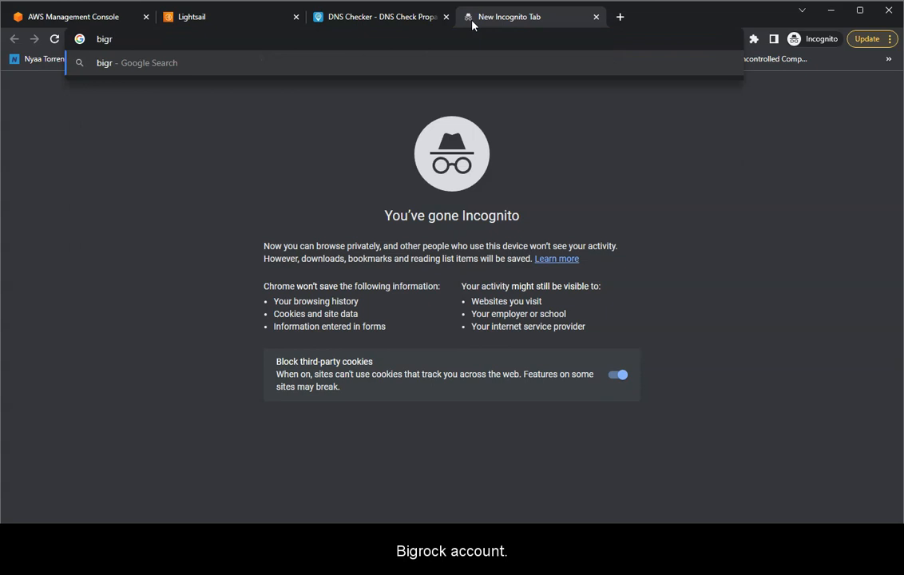
type("ock.in")
key("Return")
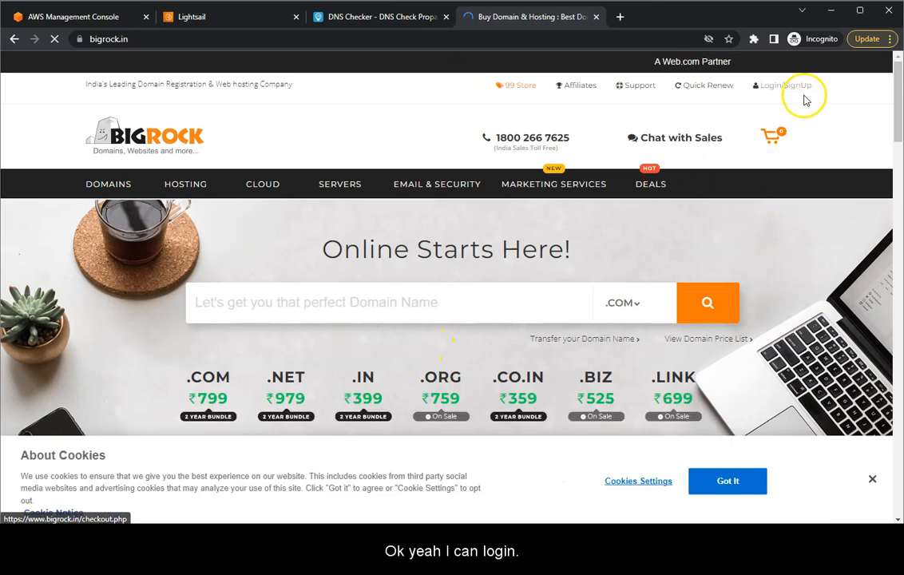
left_click(793, 87)
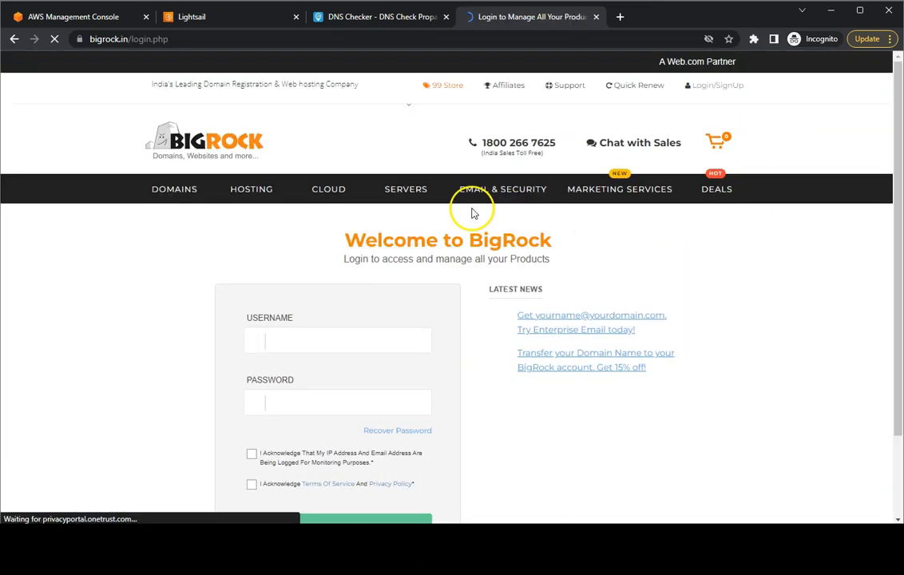
left_click(335, 339)
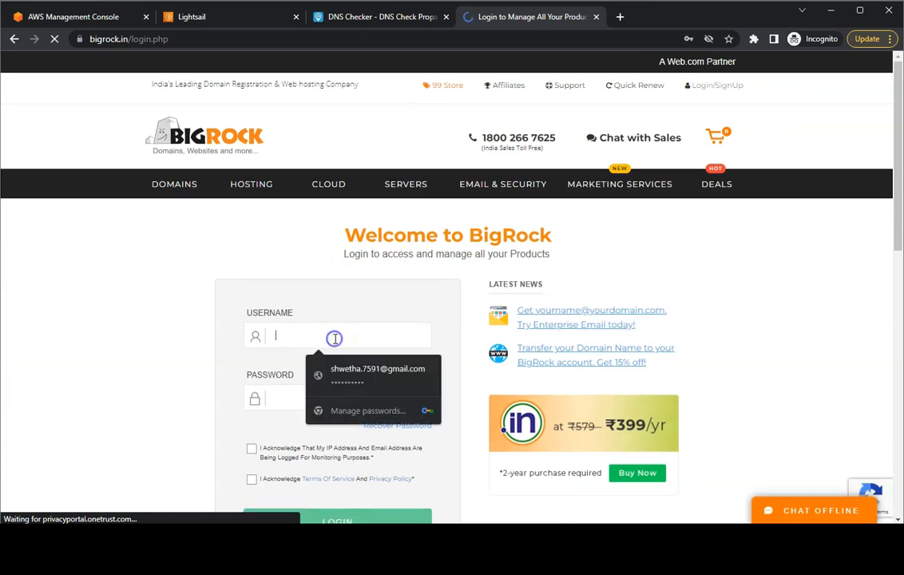
left_click(360, 371)
left_click(292, 517)
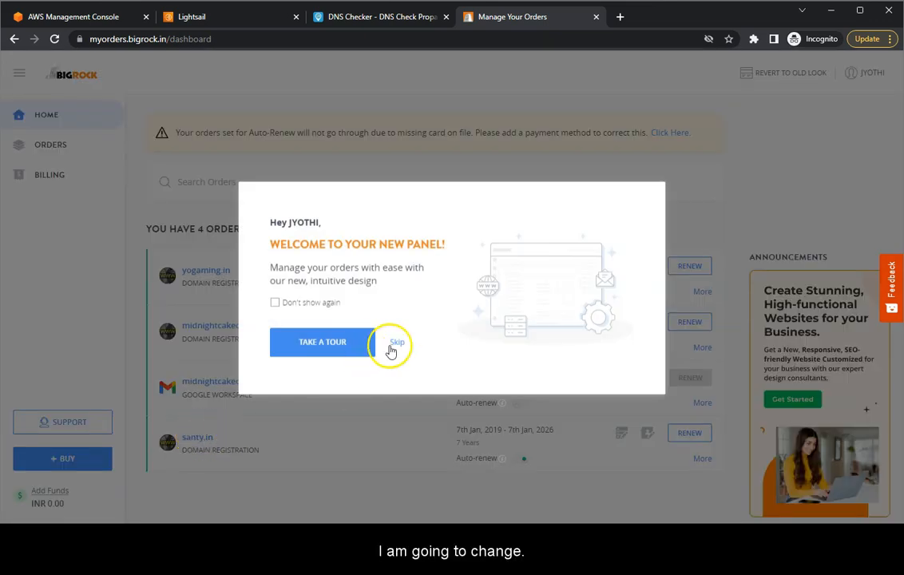
Skip the welcome tour and open the name server settings of the santy.in domain registration.
left_click(391, 345)
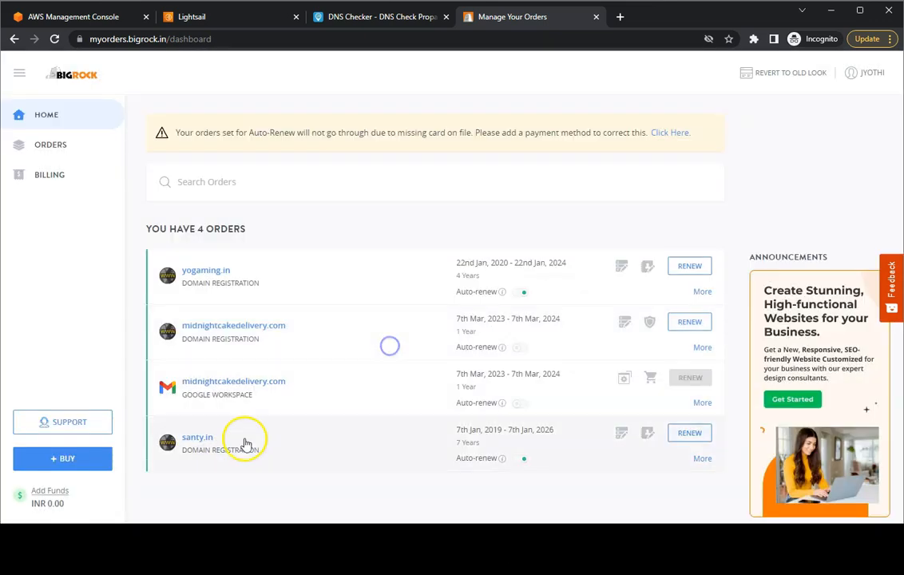
left_click(192, 439)
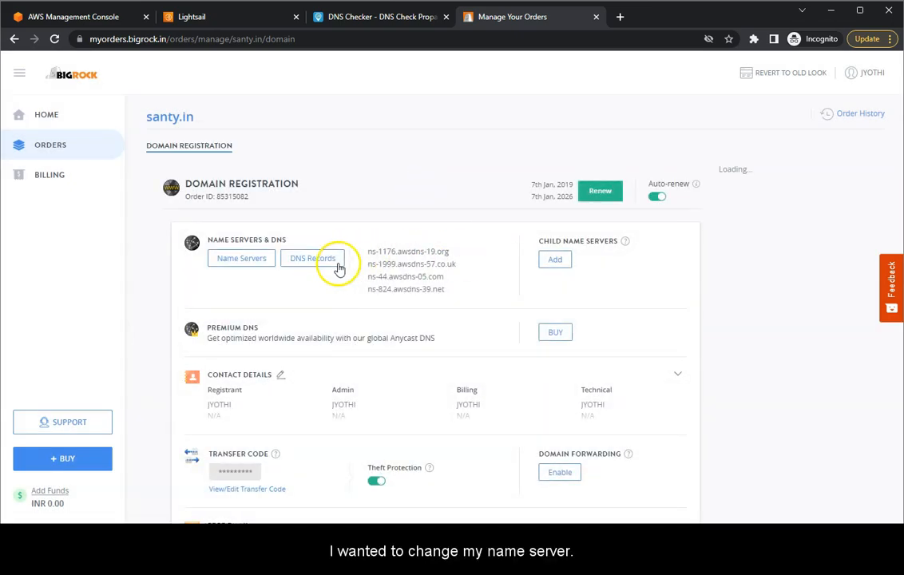
left_click(238, 257)
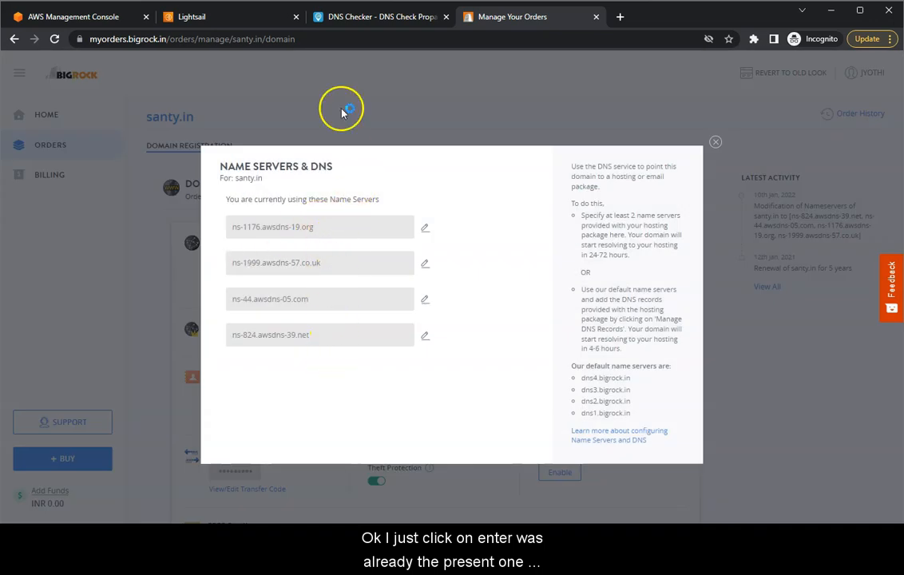
Replace the first name server of santy.in with ns-600.awsdns-11.net, copied from the Lightsail DNS zone.
left_click(240, 17)
left_click_drag(328, 375, 214, 381)
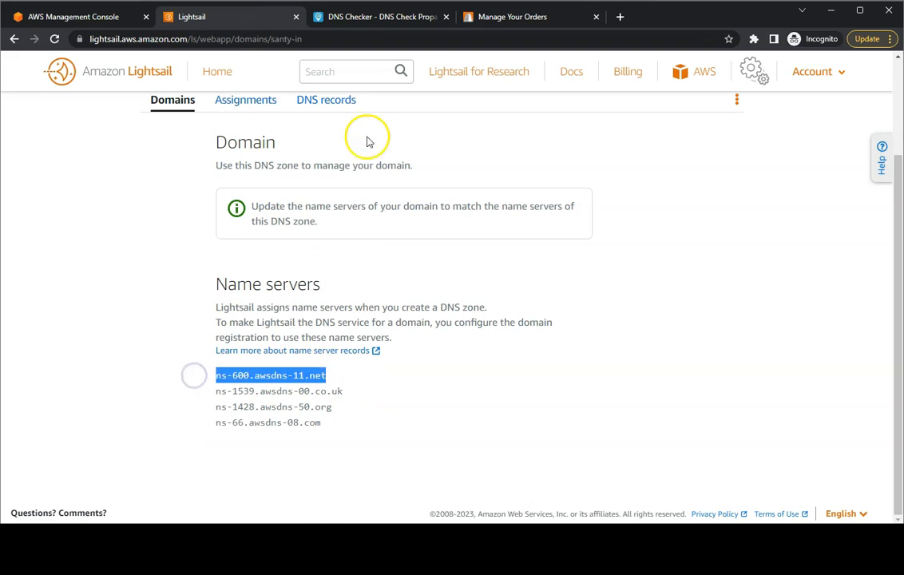
left_click(495, 17)
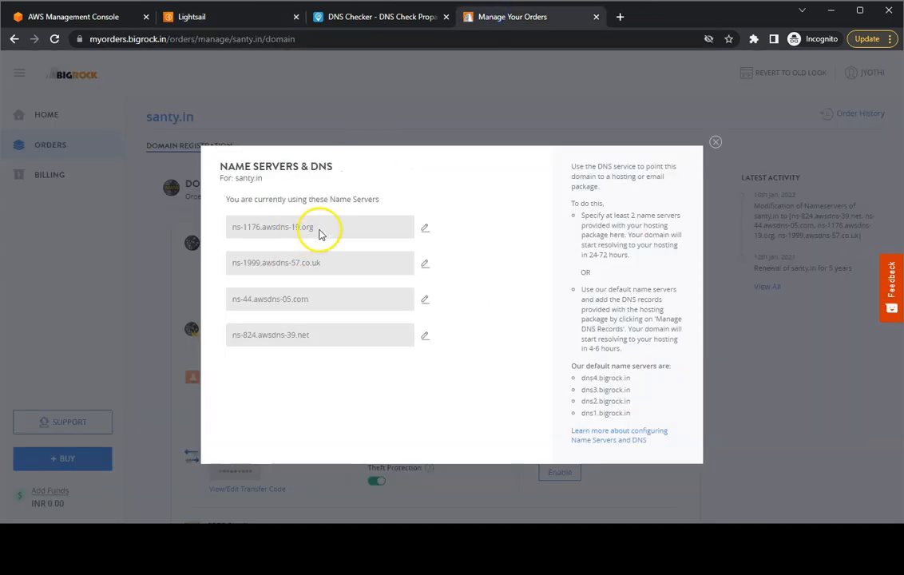
left_click_drag(327, 229, 324, 231)
left_click(425, 227)
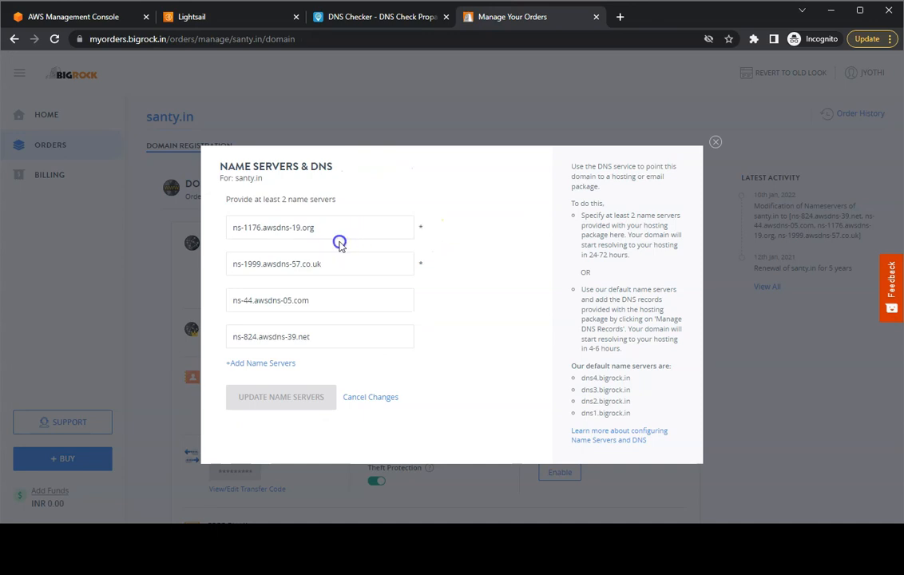
triple_click(339, 227)
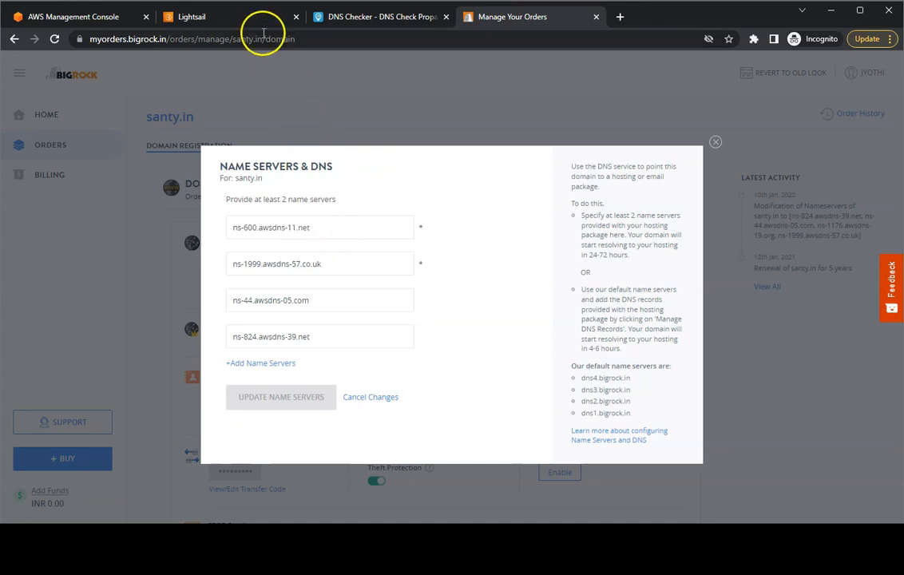
Replace the second name server with ns-1539.awsdns-00.co.uk, copied from the Lightsail DNS zone.
left_click(239, 17)
left_click_drag(345, 392, 207, 396)
key("ctrl+c")
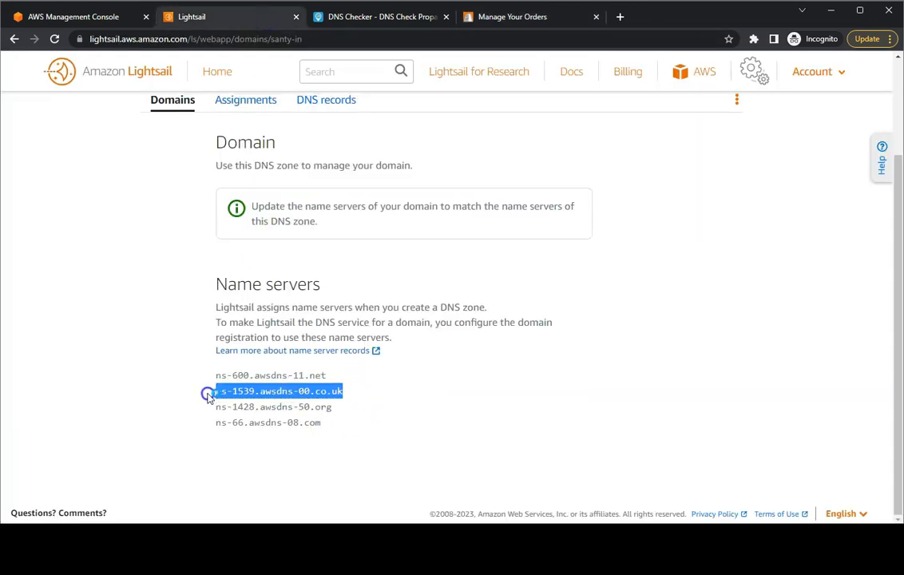
left_click(513, 19)
triple_click(349, 263)
key("ctrl+v")
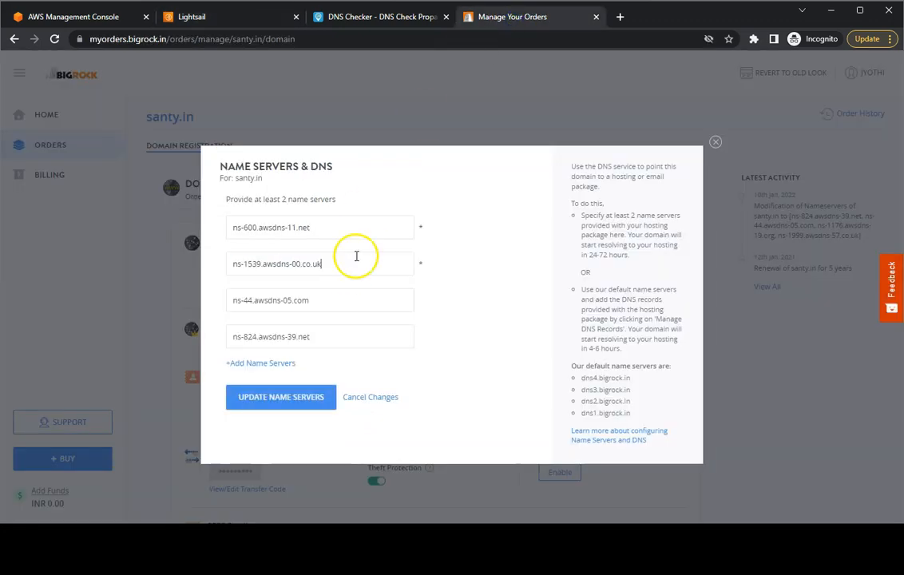
Replace the third name server with ns-1428.awsdns-50.org, copied from the Lightsail DNS zone.
left_click(242, 18)
left_click_drag(332, 406, 191, 416)
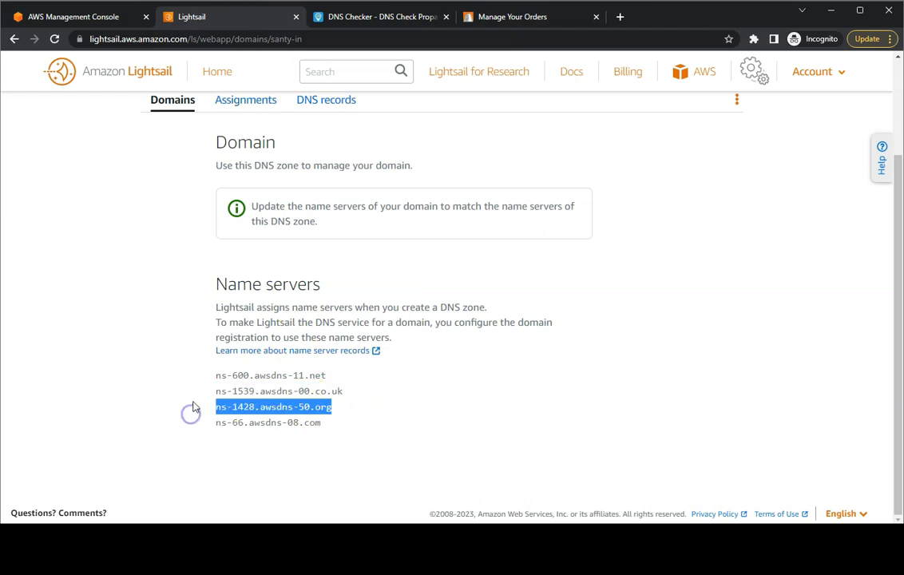
left_click(543, 17)
left_click(335, 297)
triple_click(335, 298)
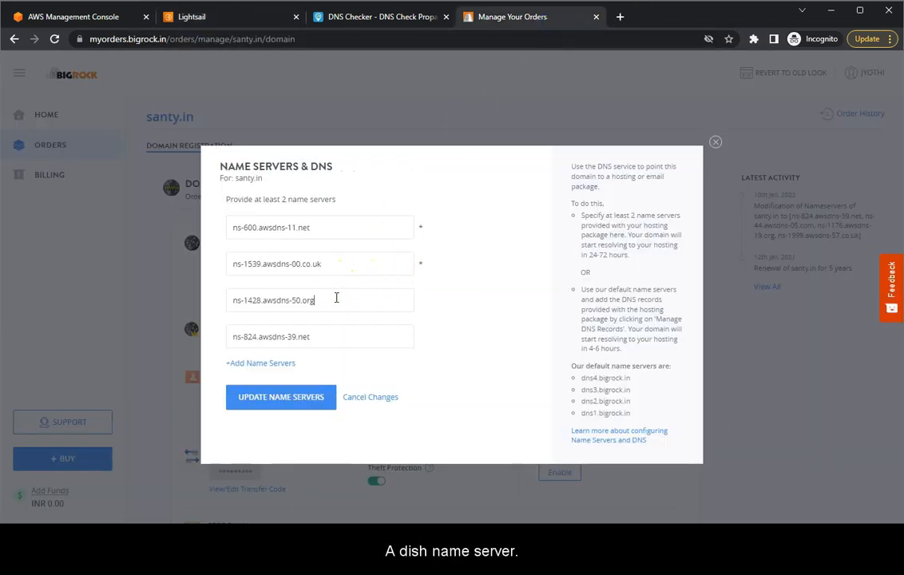
Replace the fourth name server with Lightsail's ns-66.awsdns-08.com and submit the name server update for santy.in.
left_click(224, 16)
left_click_drag(323, 422, 200, 431)
key("ctrl+c")
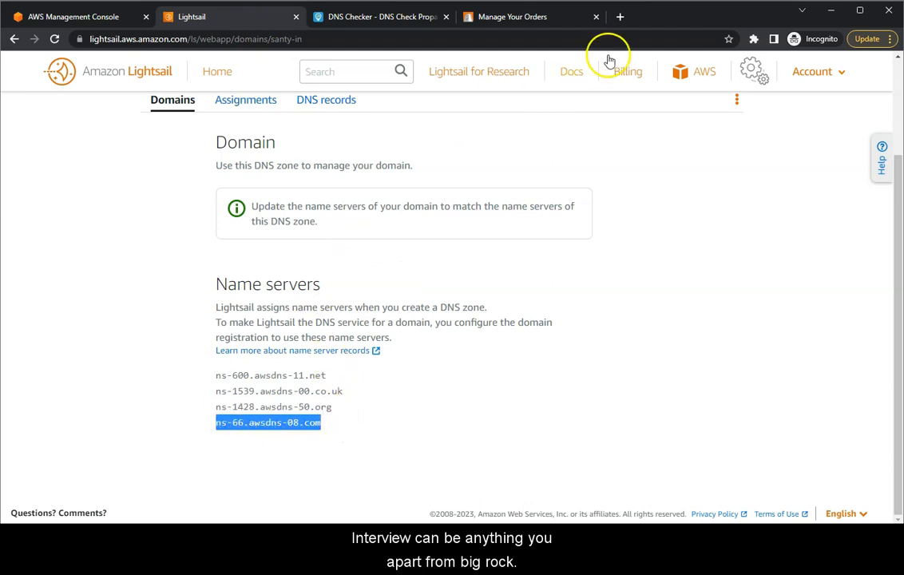
left_click(514, 15)
left_click_drag(323, 341, 216, 342)
key("ctrl+v")
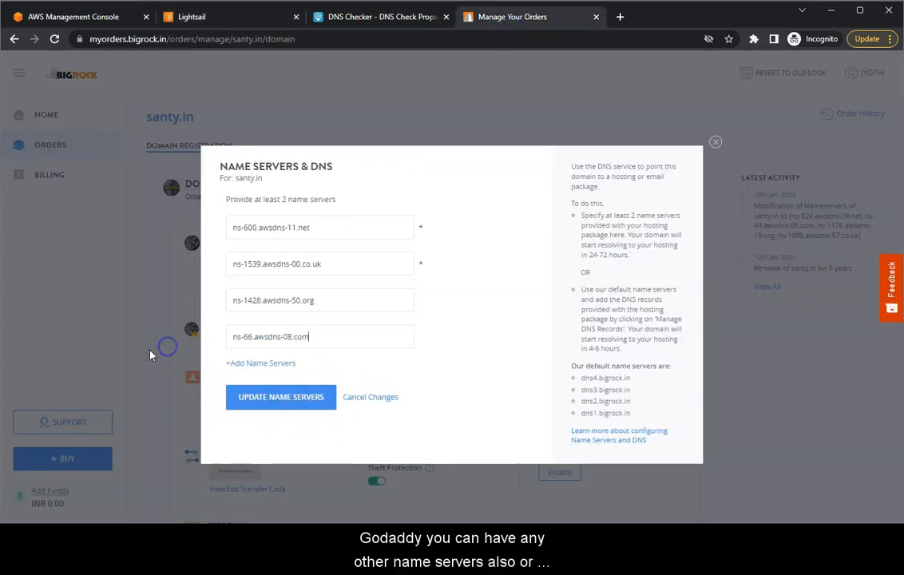
left_click(308, 404)
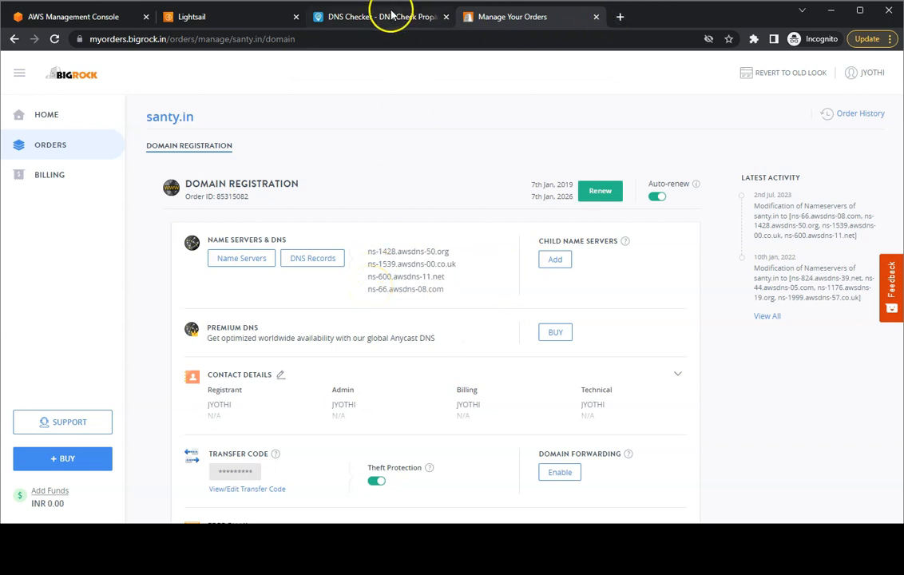
Recheck the A record propagation of santy.in in DNS Checker and compare it with the instance's IP address on a newly opened Lightsail home page.
left_click(323, 16)
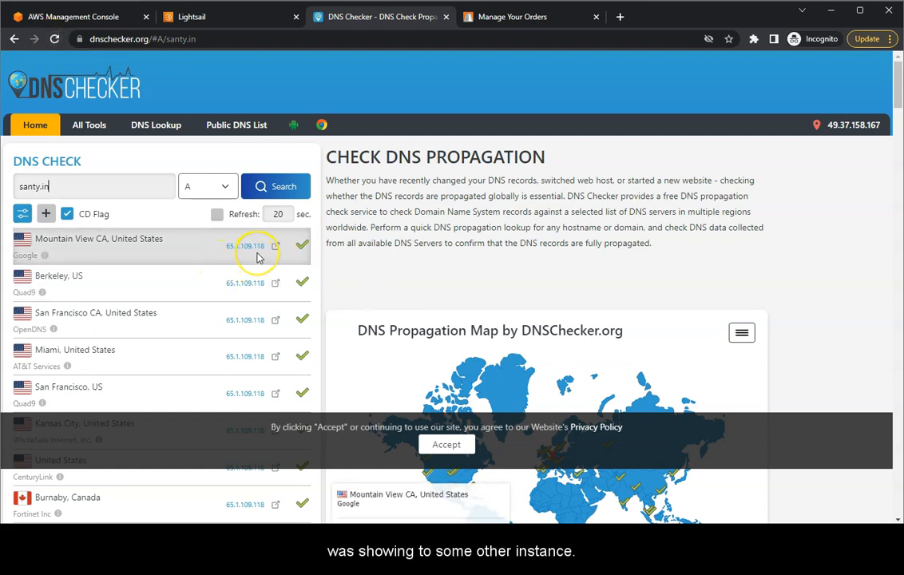
left_click(282, 187)
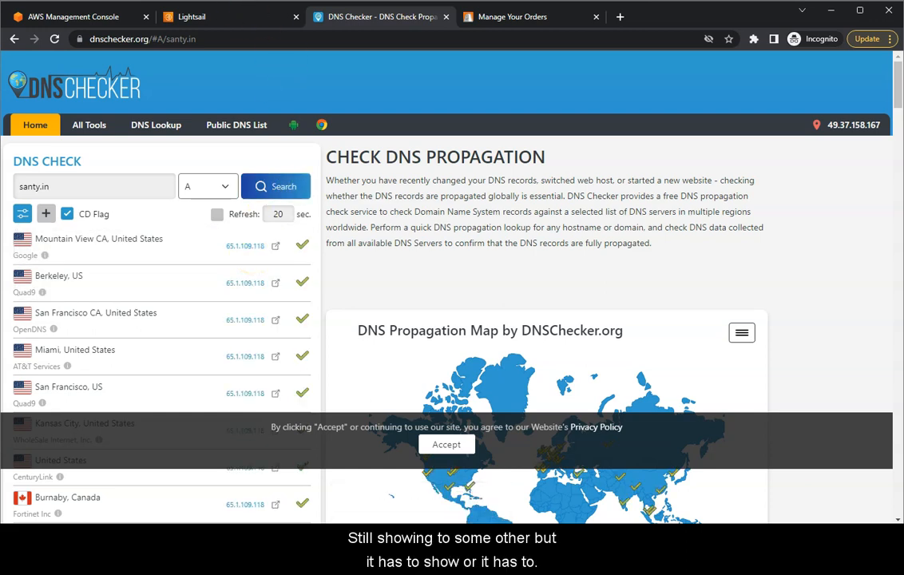
left_click(225, 23)
scroll(219, 166, "up", 2)
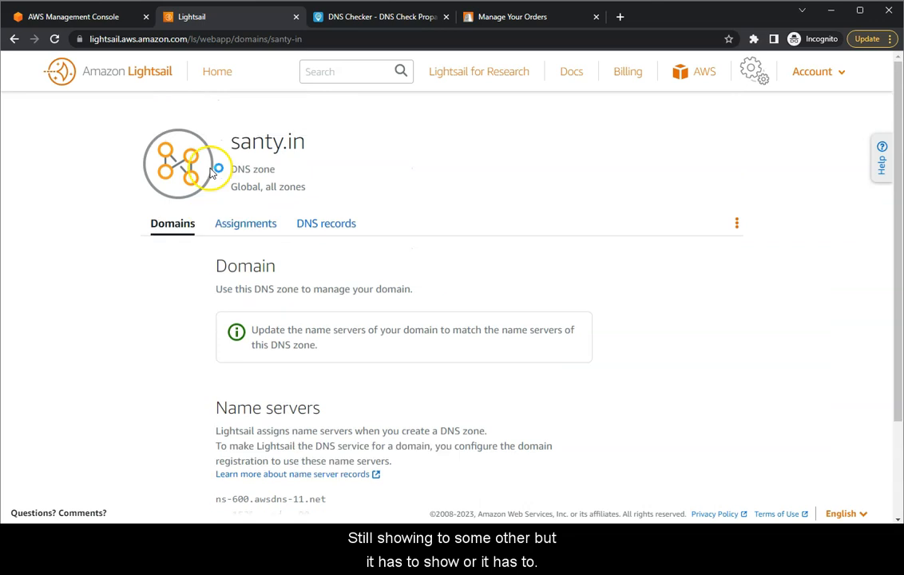
middle_click(123, 73)
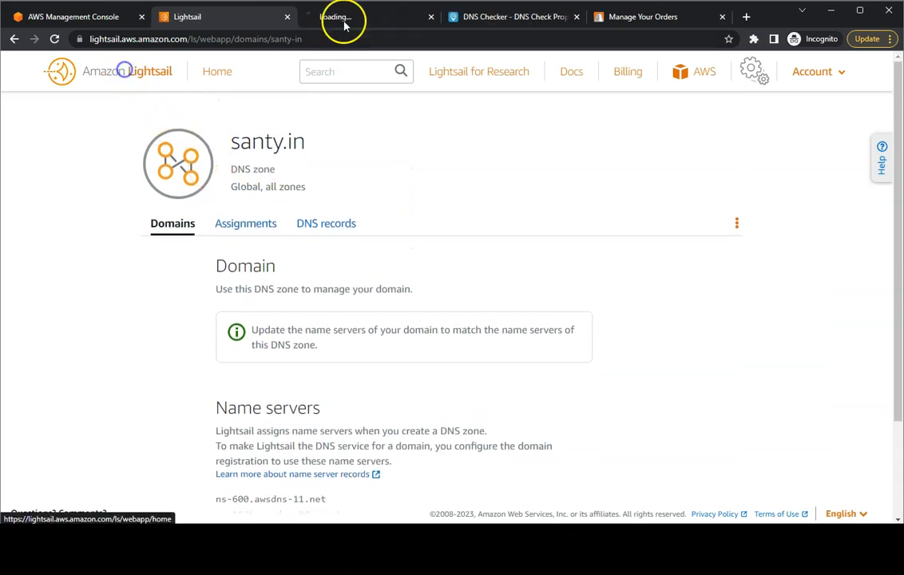
left_click(373, 20)
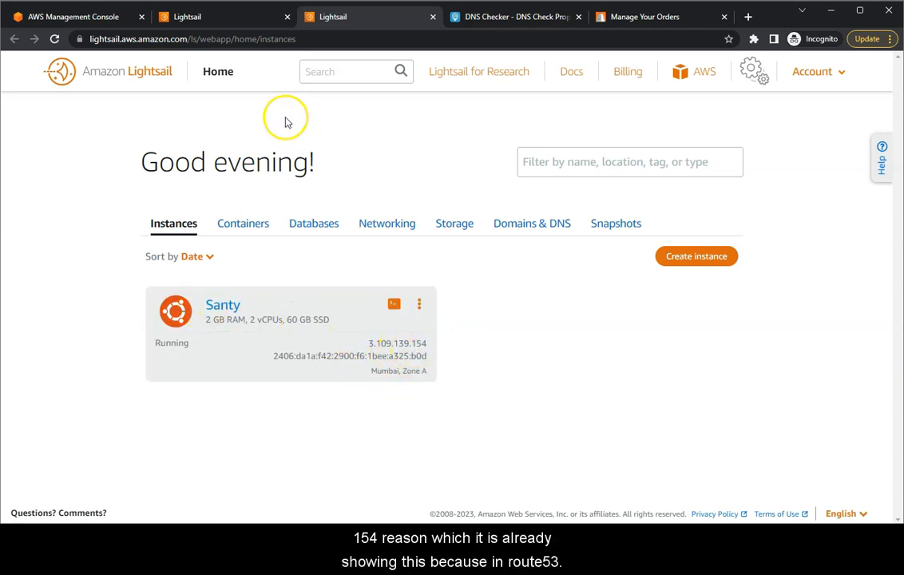
Switch to the AWS console and open the records of the santy.in hosted zone in Route 53.
left_click(52, 21)
left_click(116, 215)
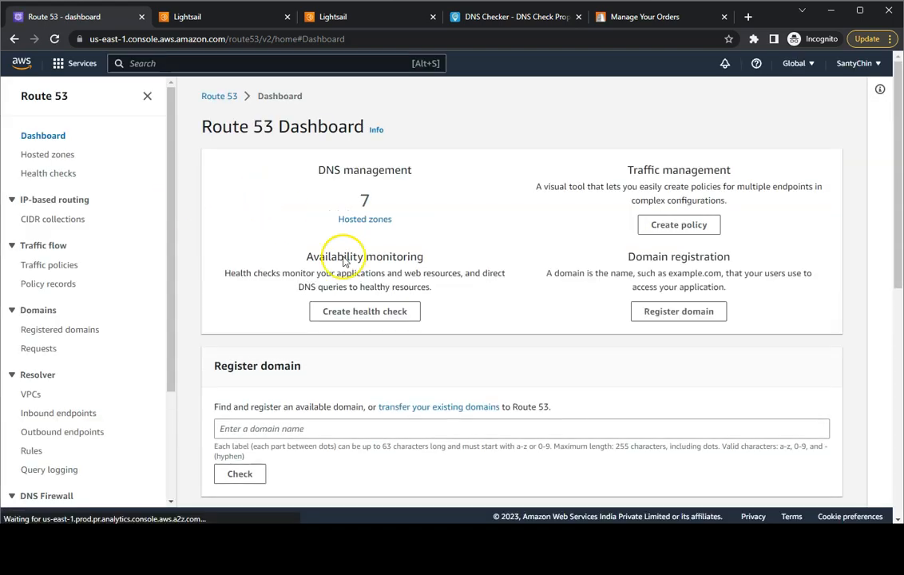
left_click(371, 220)
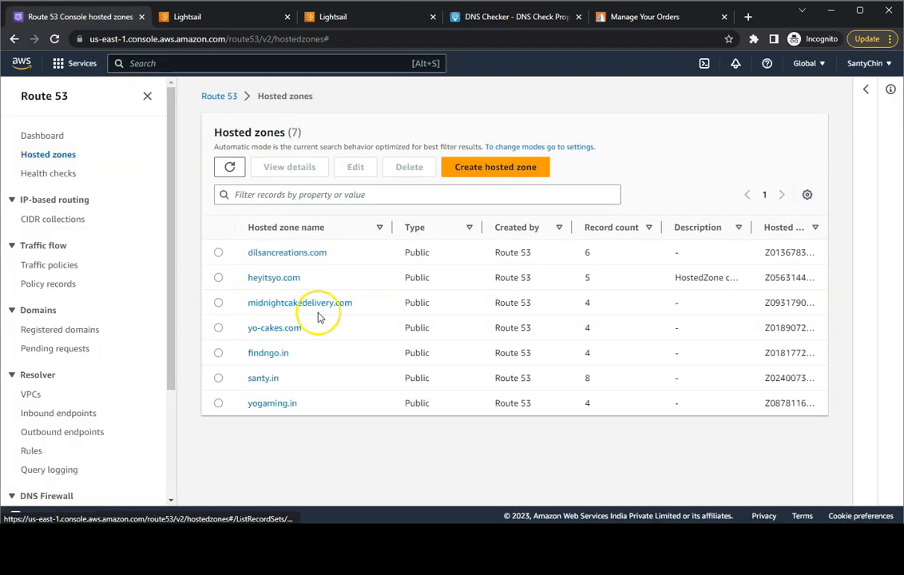
left_click(219, 380)
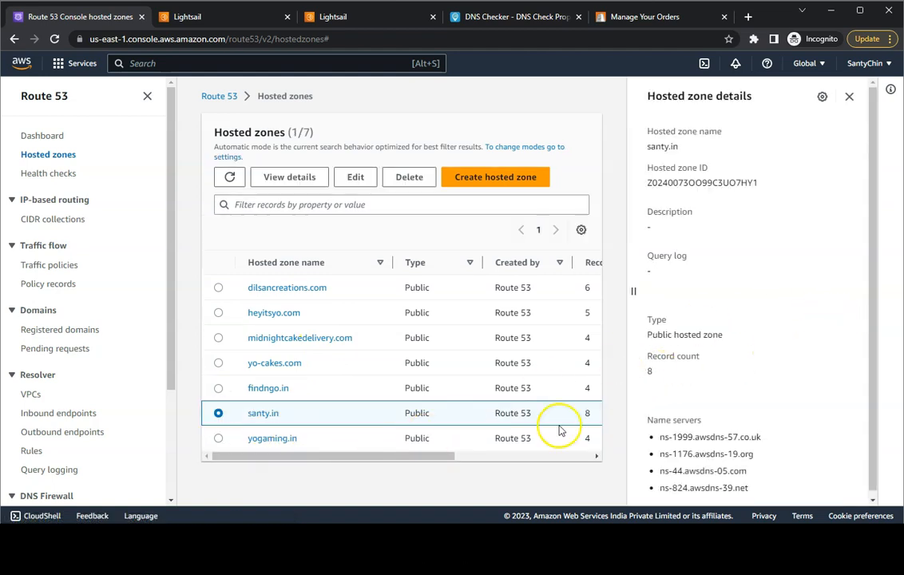
left_click(256, 413)
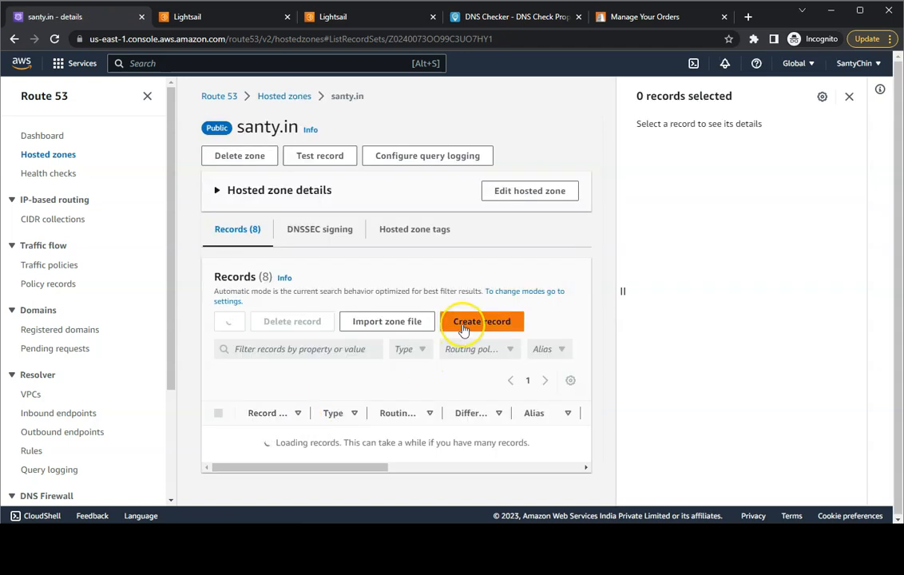
Widen the record name column and copy the value of the google._domainkey.santy.in TXT record.
scroll(462, 329, "down", 3)
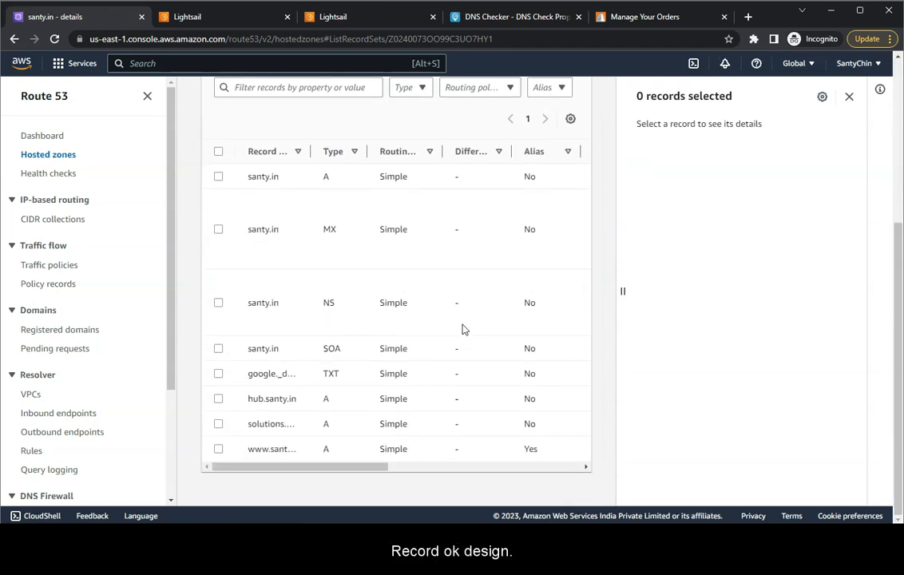
mouse_move(366, 470)
left_mouse_down()
mouse_move(573, 468)
mouse_move(307, 460)
left_mouse_up()
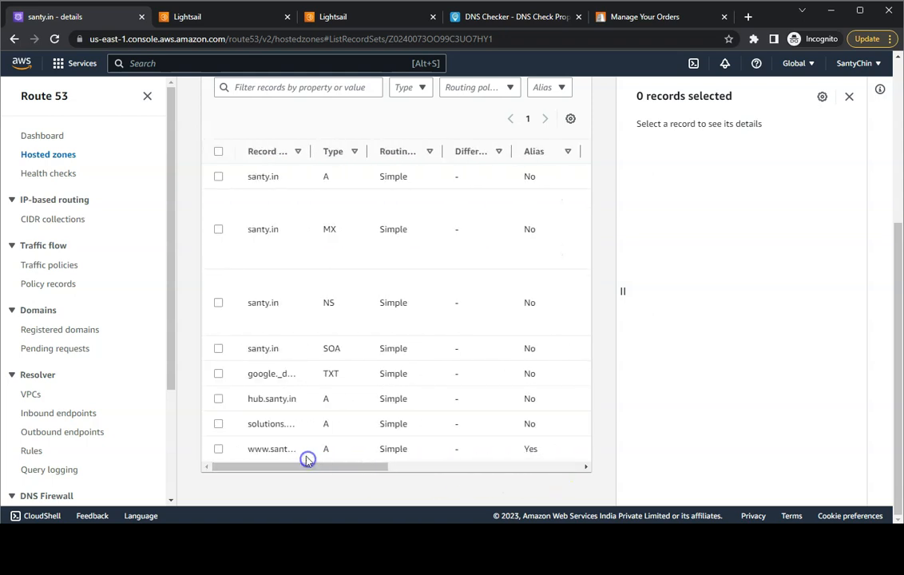
left_click_drag(311, 150, 415, 152)
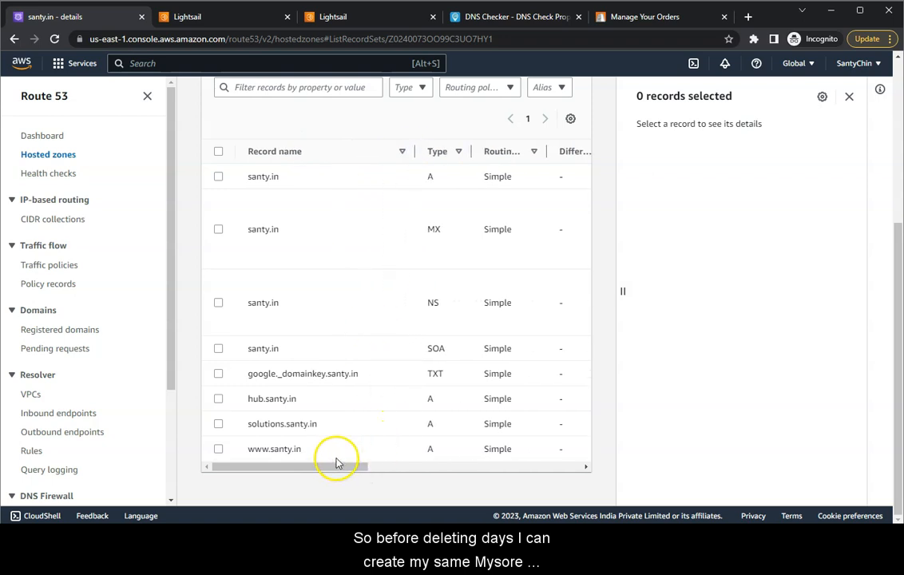
left_click_drag(335, 467, 289, 478)
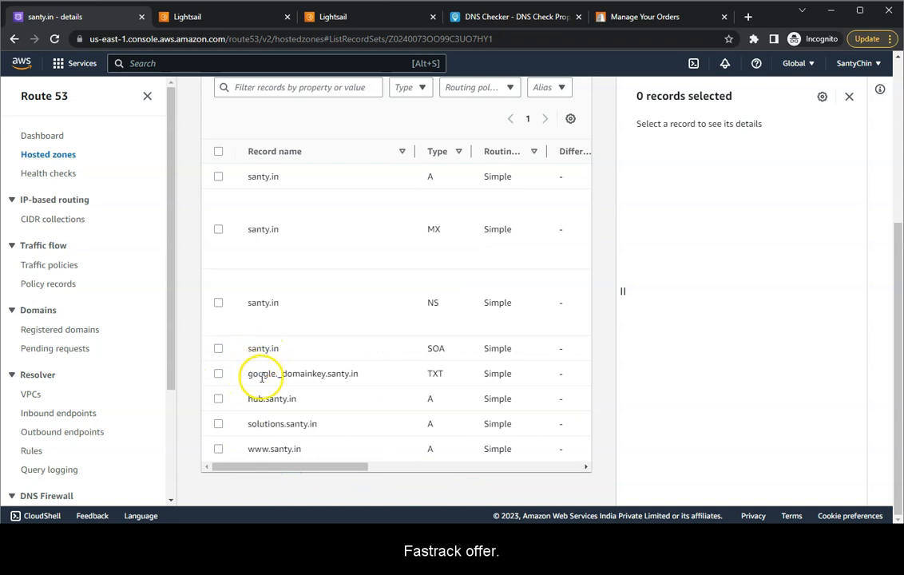
left_click(218, 374)
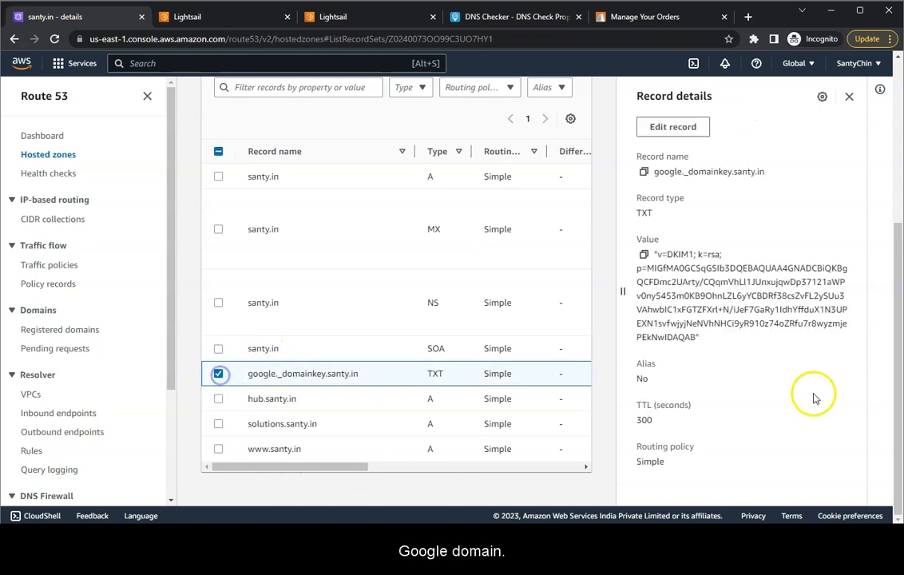
left_click(645, 255)
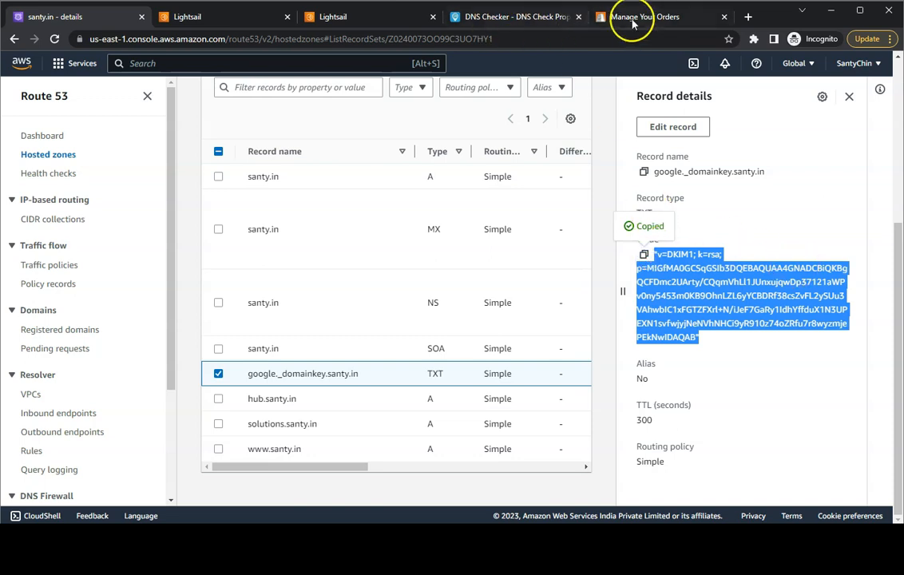
Switch to Lightsail and open the santy.in DNS zone for management.
left_click(331, 18)
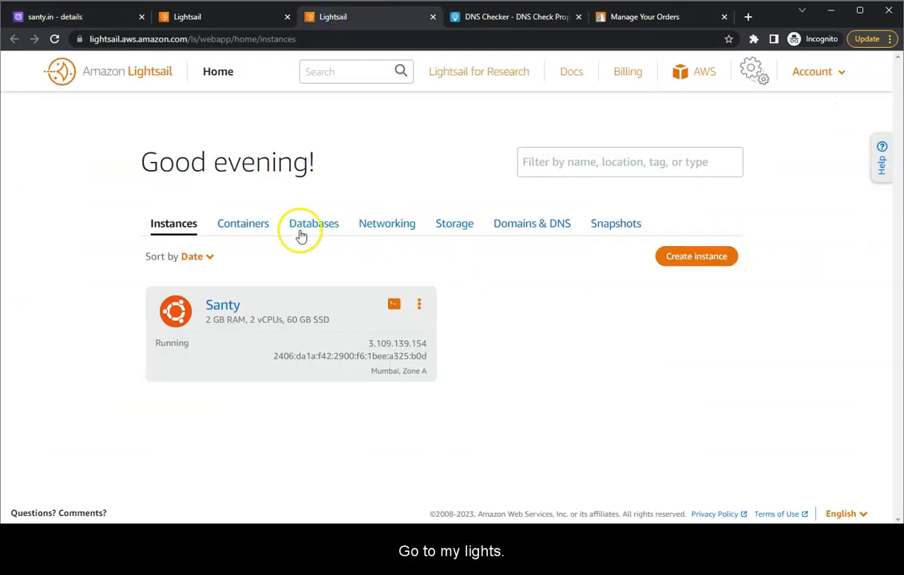
left_click(528, 227)
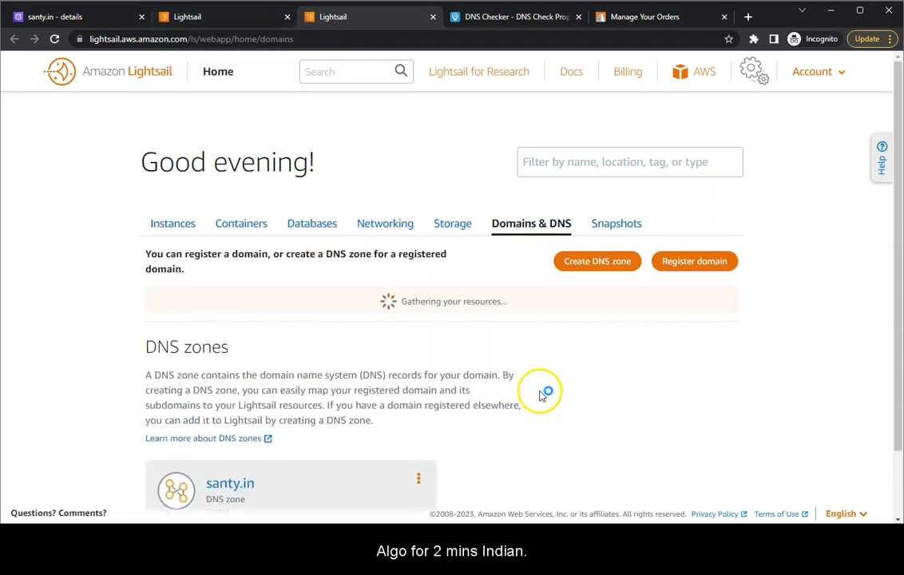
scroll(420, 414, "down", 1)
left_click(418, 404)
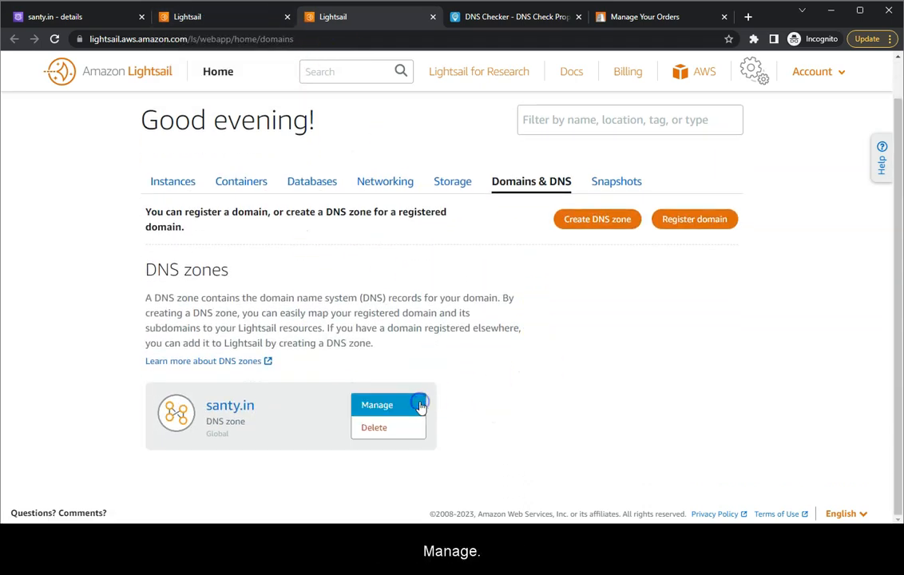
left_click(412, 406)
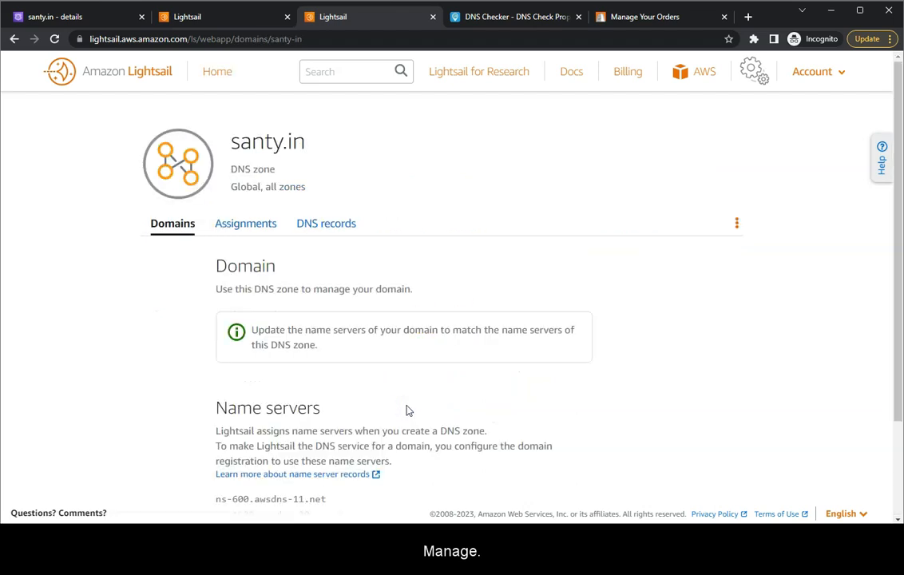
scroll(435, 424, "down", 2)
scroll(381, 352, "up", 1)
scroll(381, 352, "up", 1)
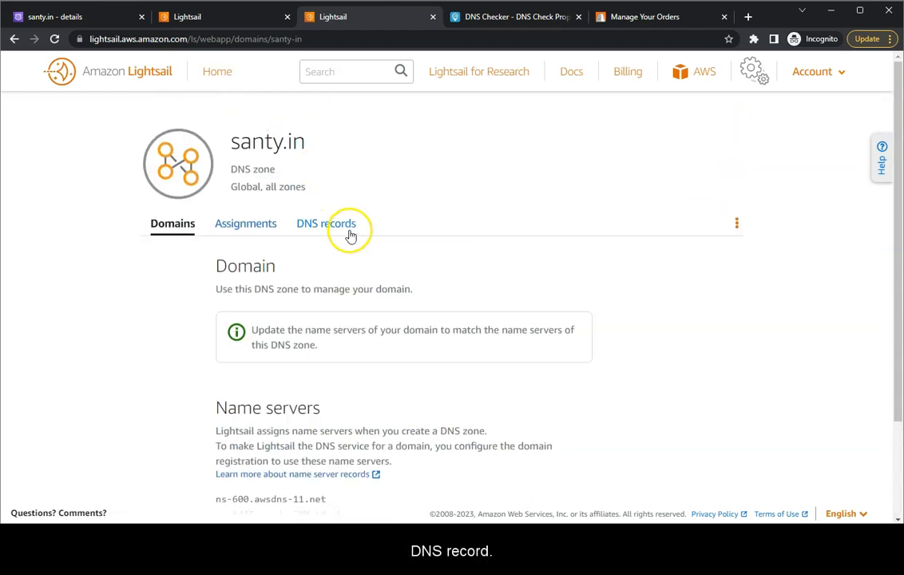
Start a new TXT record in the zone's DNS records and paste the copied DKIM value as its response.
left_click(346, 229)
left_click(258, 360)
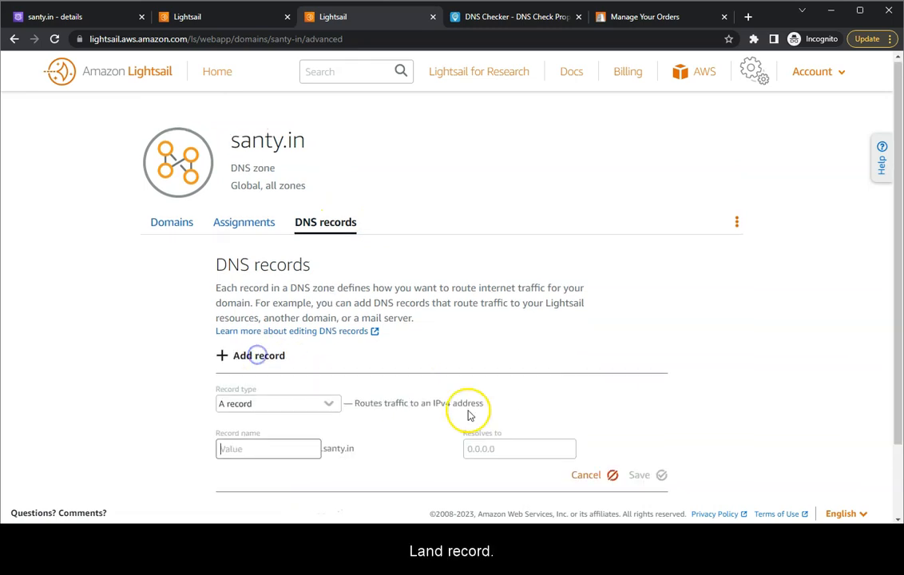
scroll(383, 359, "down", 1)
left_click(323, 318)
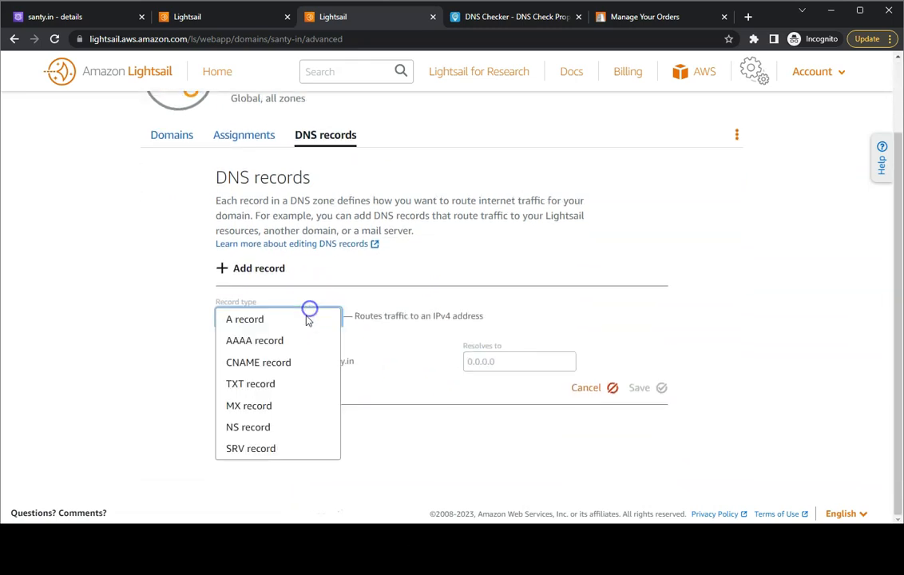
left_click(292, 384)
left_click(491, 361)
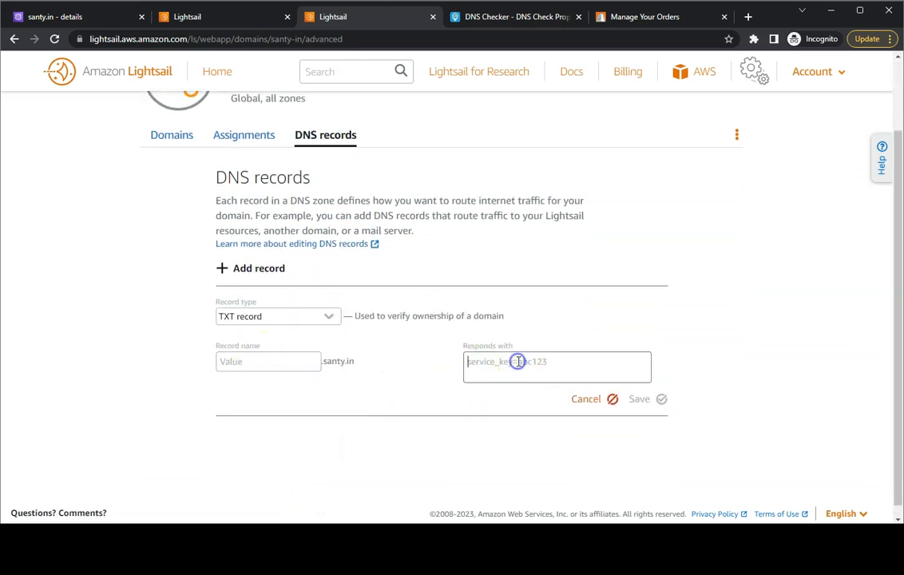
key("ctrl+v")
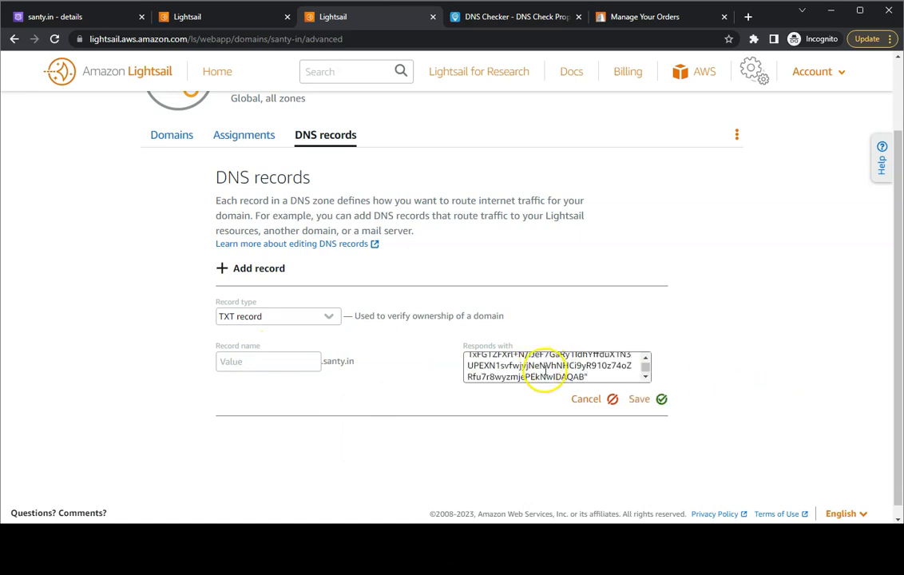
scroll(545, 370, "up", 1)
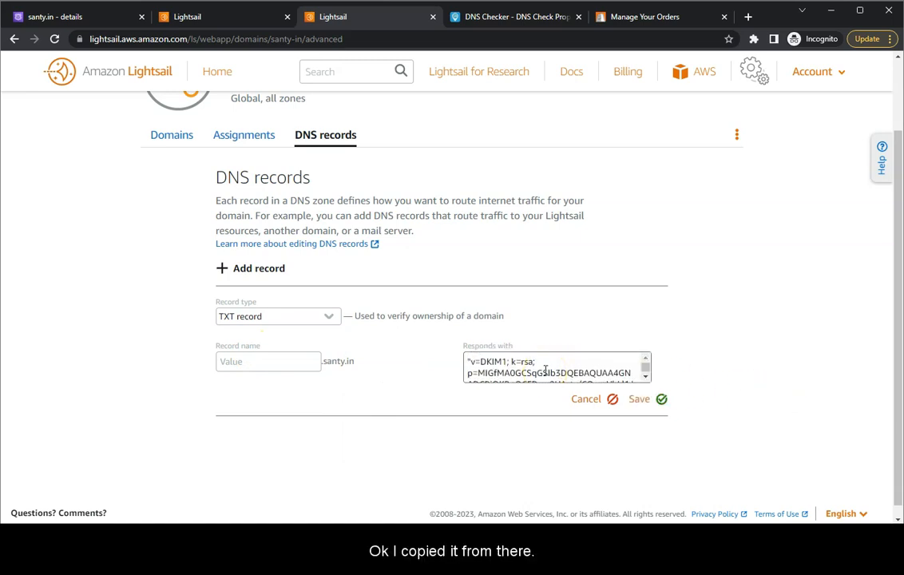
Copy the google._domainkey part of the record name from Route 53, enter it as the Lightsail TXT record's name and save the record.
left_click(40, 17)
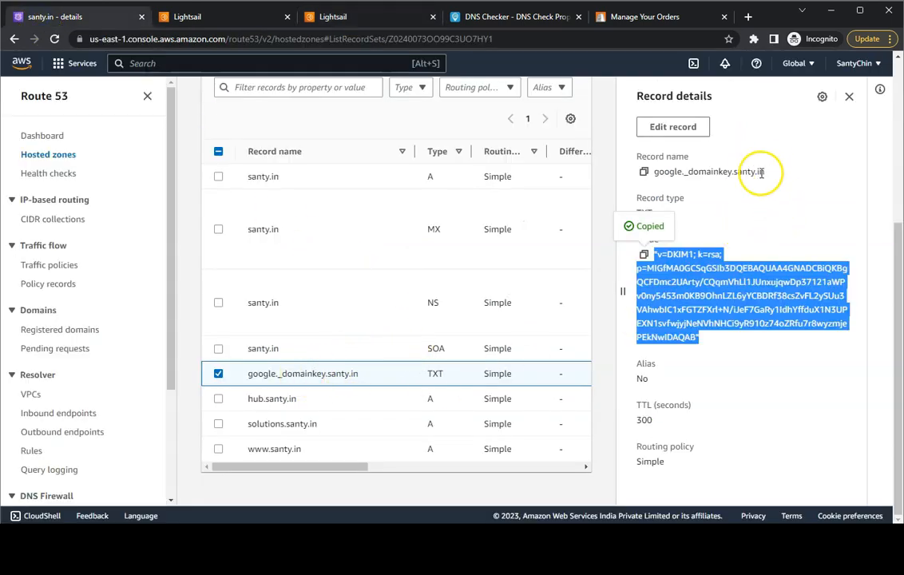
left_click(644, 173)
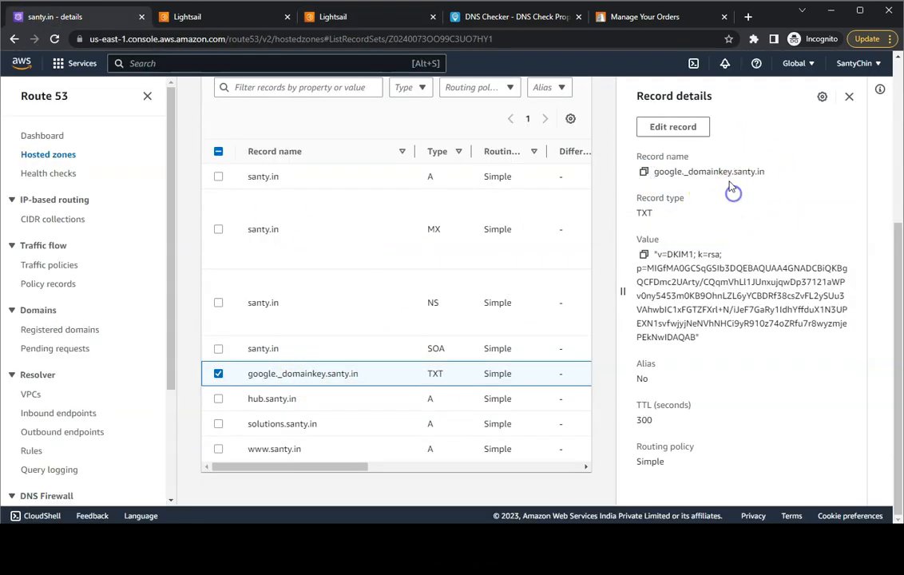
left_click(644, 173)
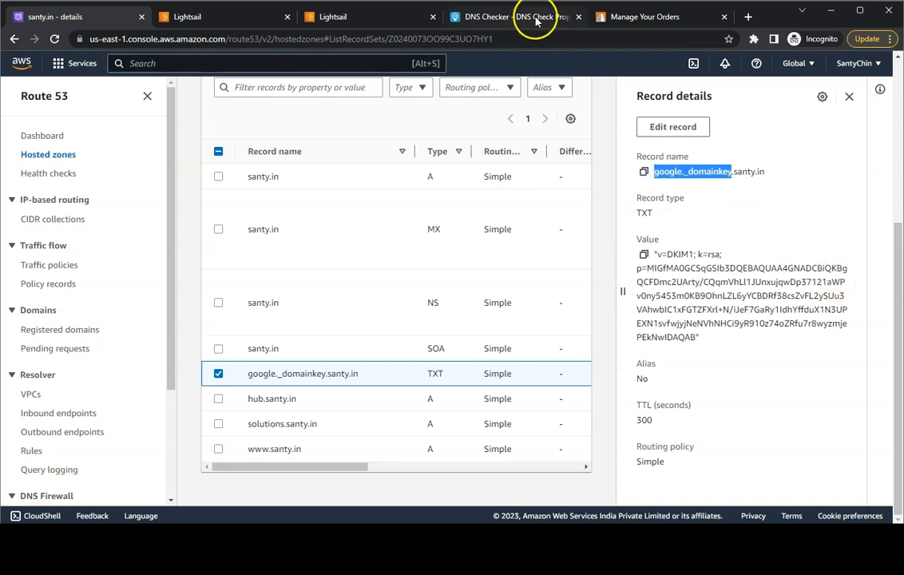
left_click(642, 17)
left_click(335, 17)
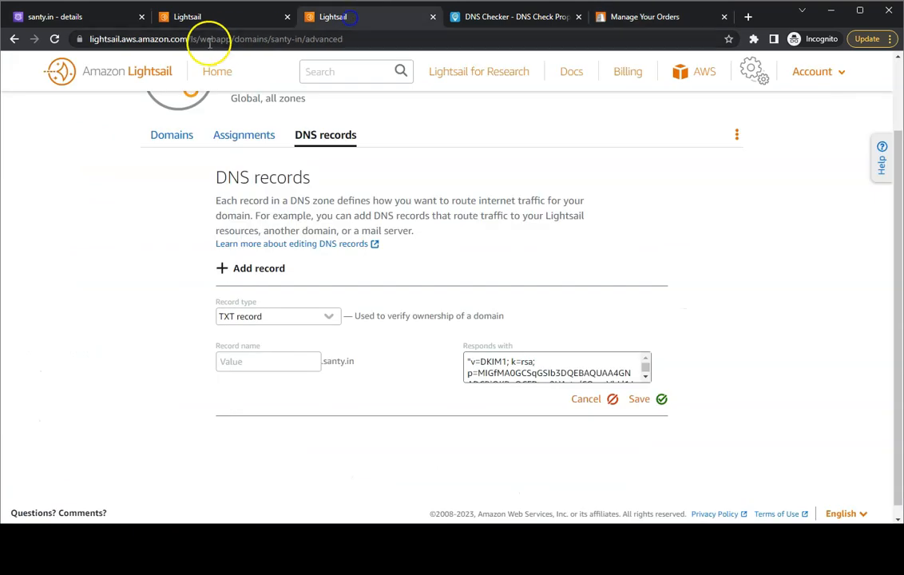
left_click(272, 362)
key("ctrl+v")
left_click(642, 399)
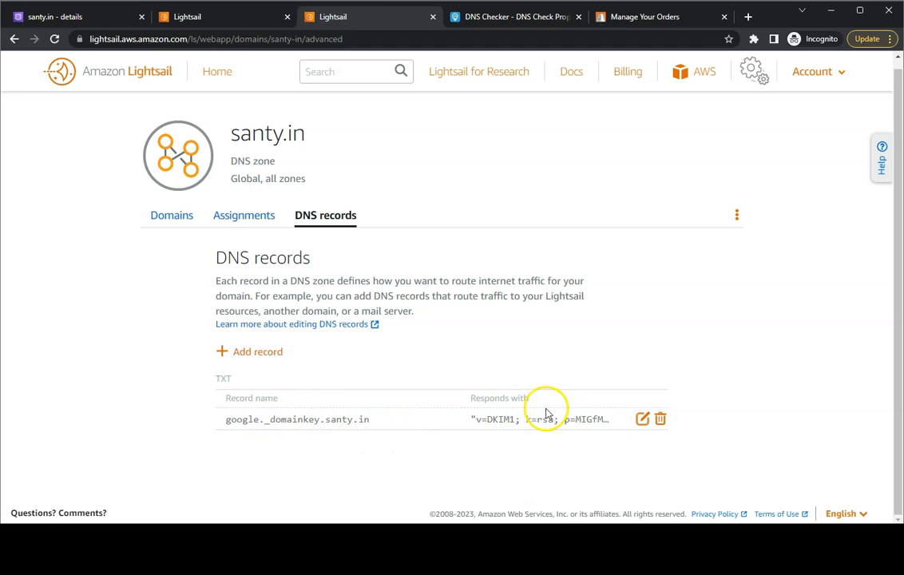
Delete the google._domainkey.santy.in TXT record from the Route 53 hosted zone.
left_click(66, 16)
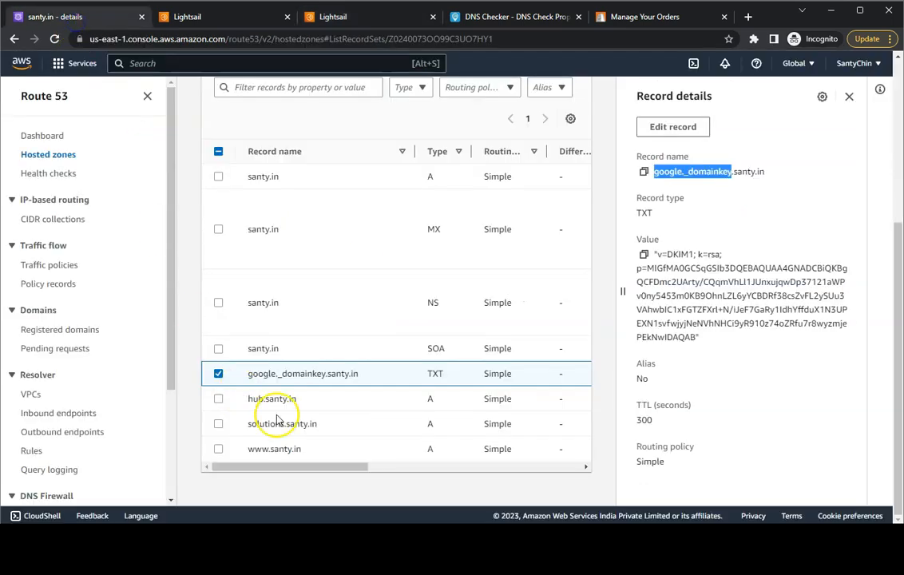
scroll(447, 207, "up", 1)
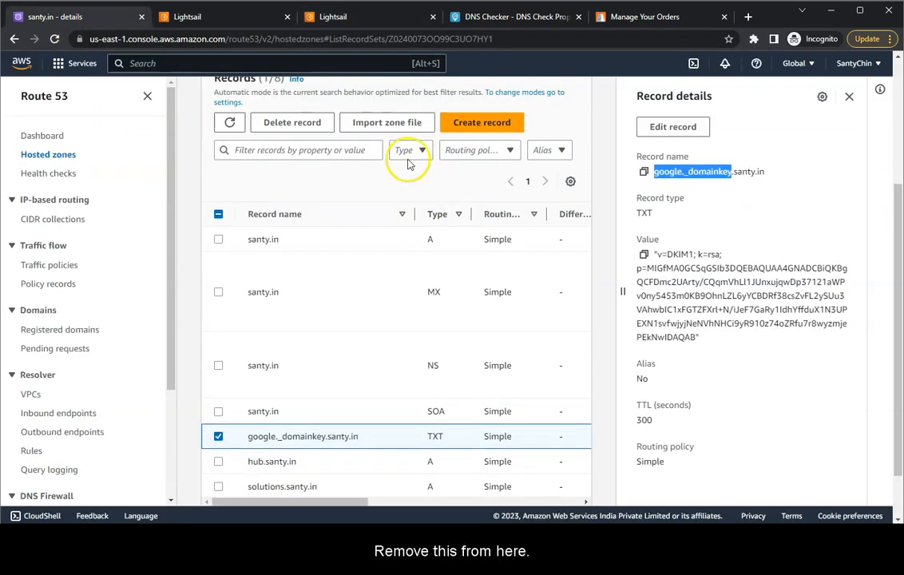
left_click(240, 122)
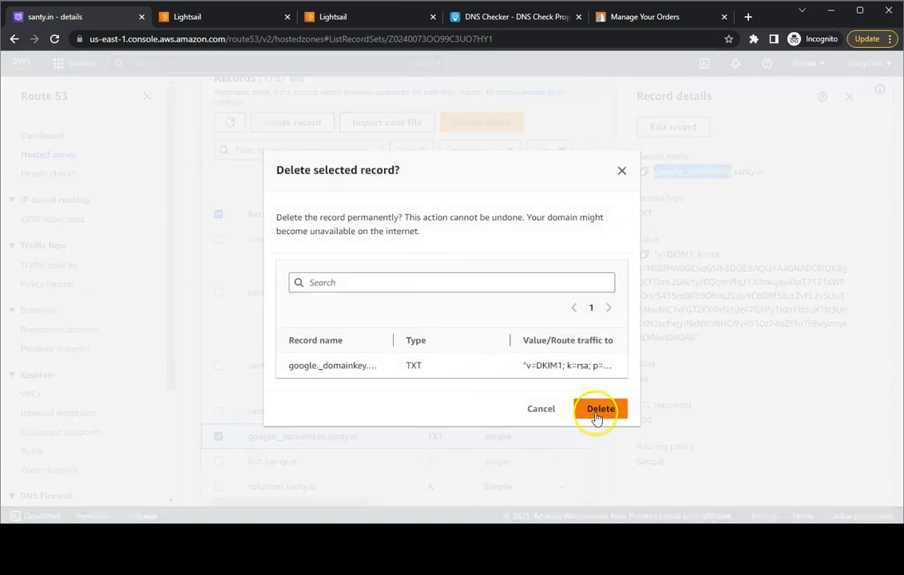
left_click(595, 414)
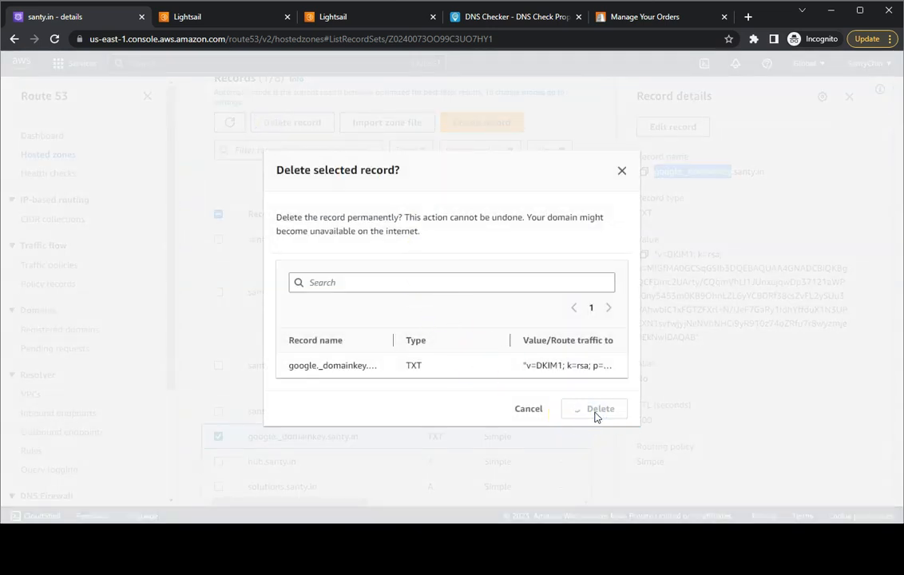
Select the santy.in MX record in Route 53, and start a new MX record in the Lightsail DNS zone.
scroll(342, 357, "down", 3)
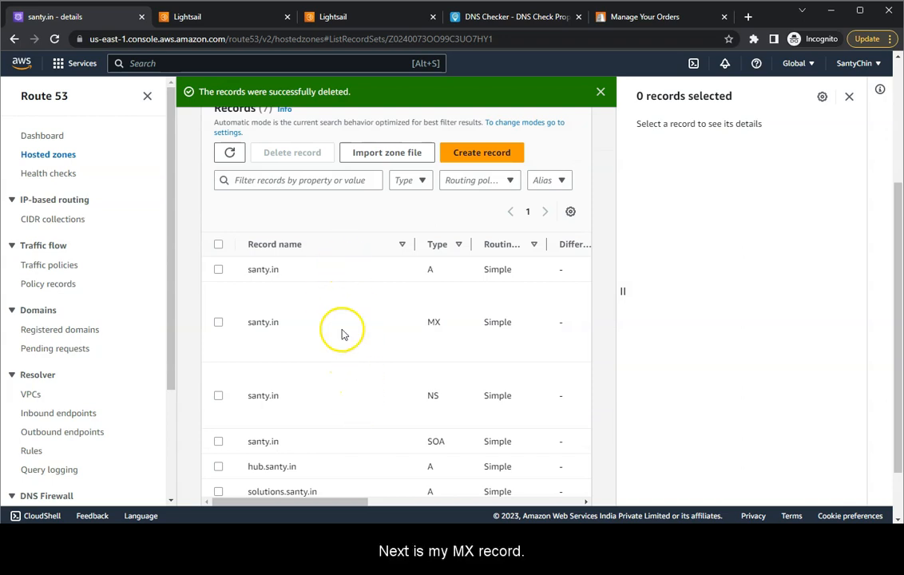
left_click(218, 322)
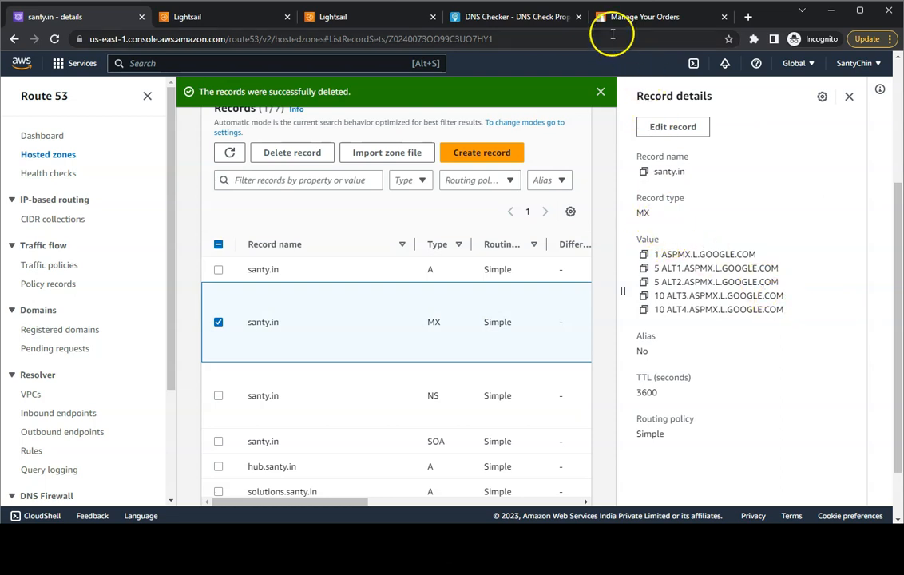
left_click(353, 16)
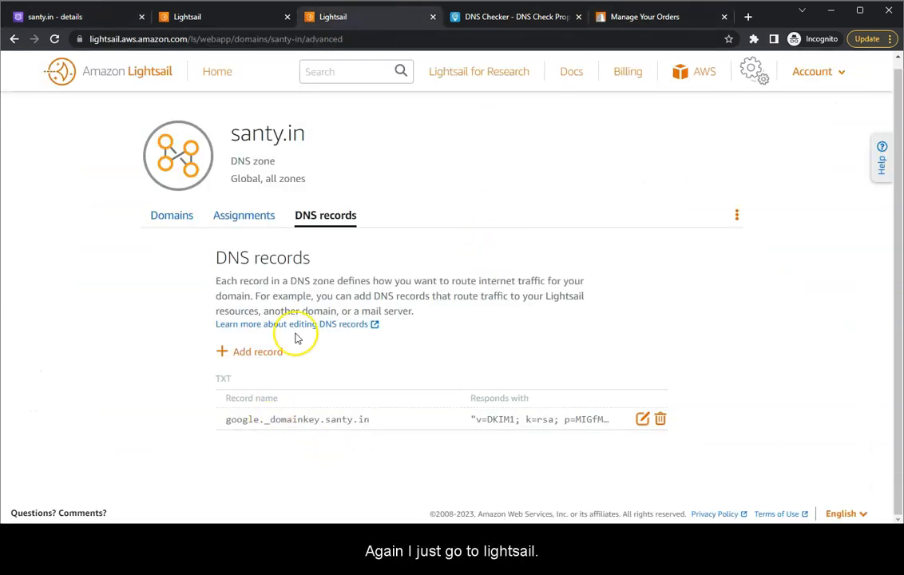
left_click(264, 353)
left_click(316, 391)
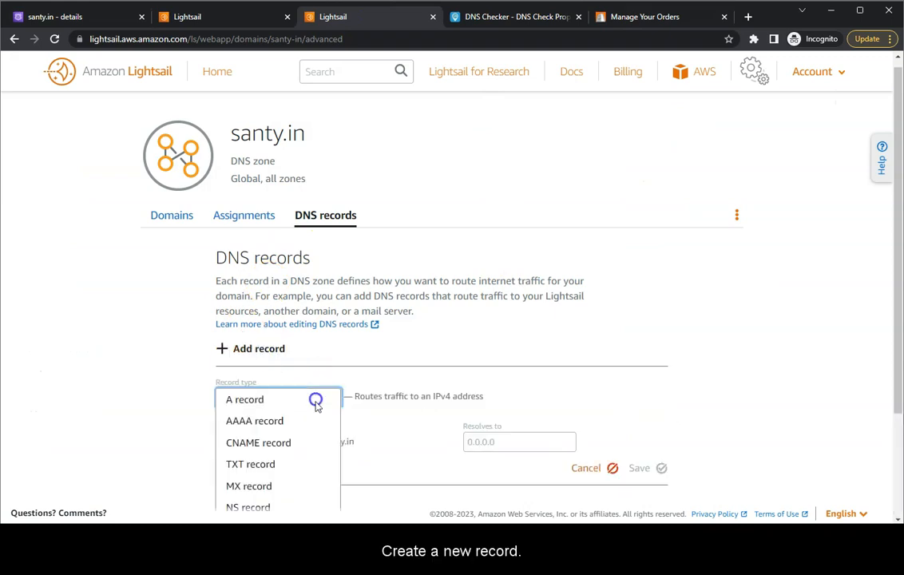
left_click(299, 488)
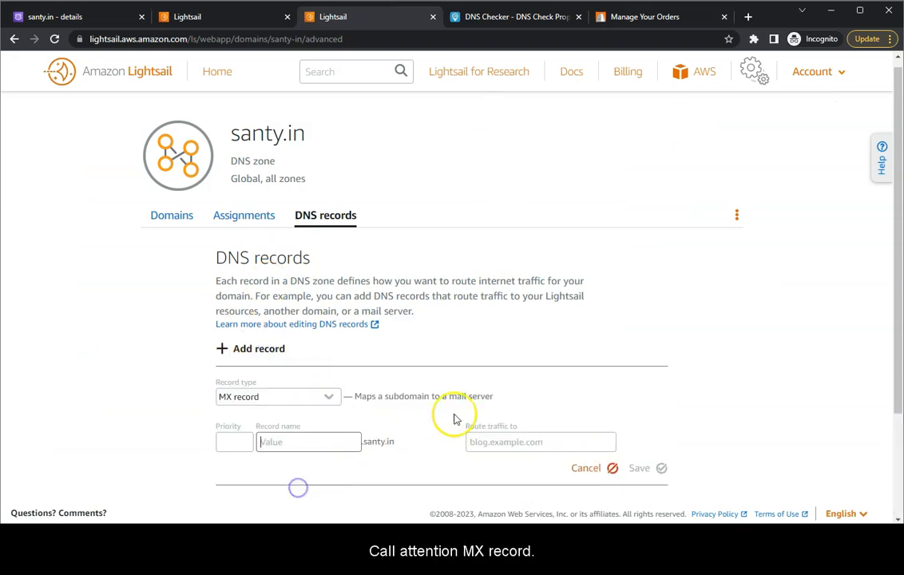
scroll(423, 395, "down", 1)
scroll(390, 369, "down", 1)
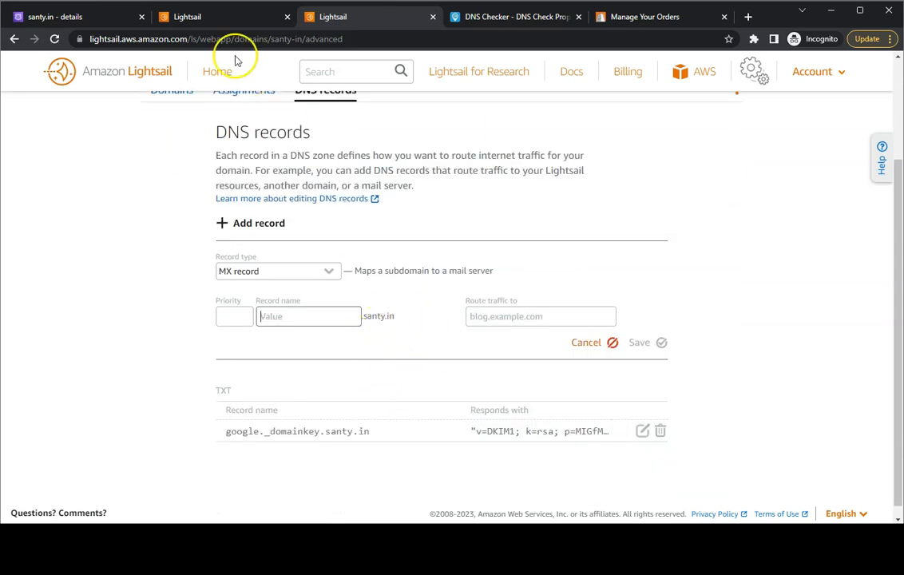
Copy ASPMX.L.GOOGLE.COM from the Route 53 MX values and enter it as the Lightsail MX record's name with priority 1.
left_click(73, 17)
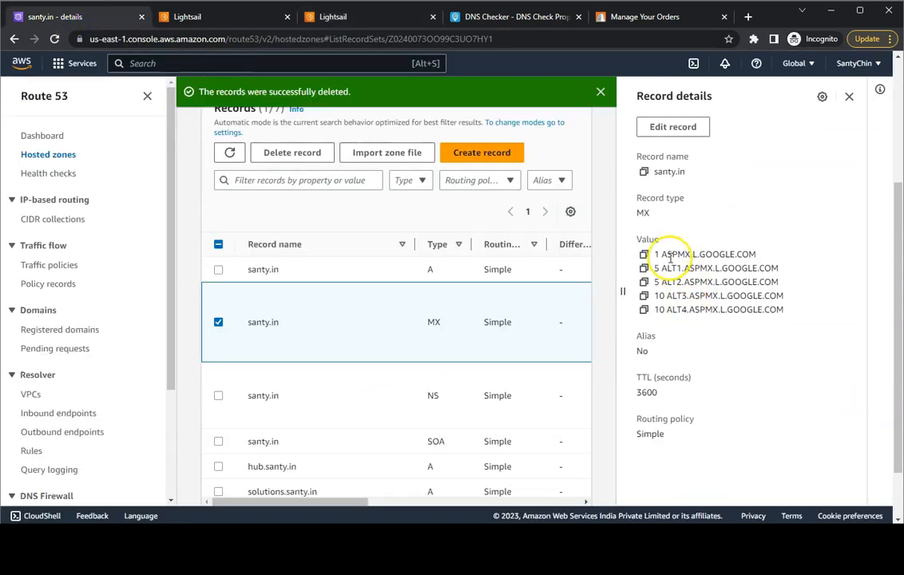
left_click_drag(684, 254, 768, 254)
key("ctrl+c")
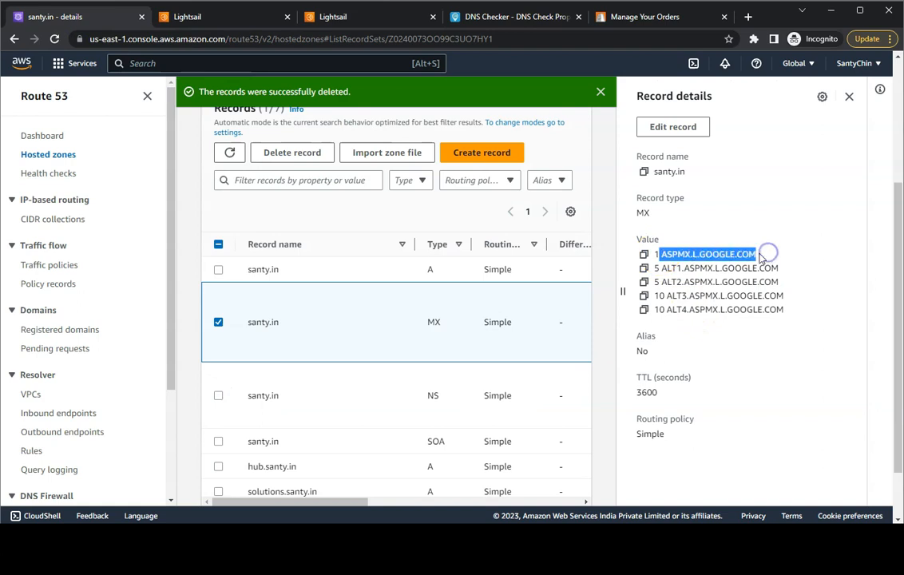
left_click(619, 16)
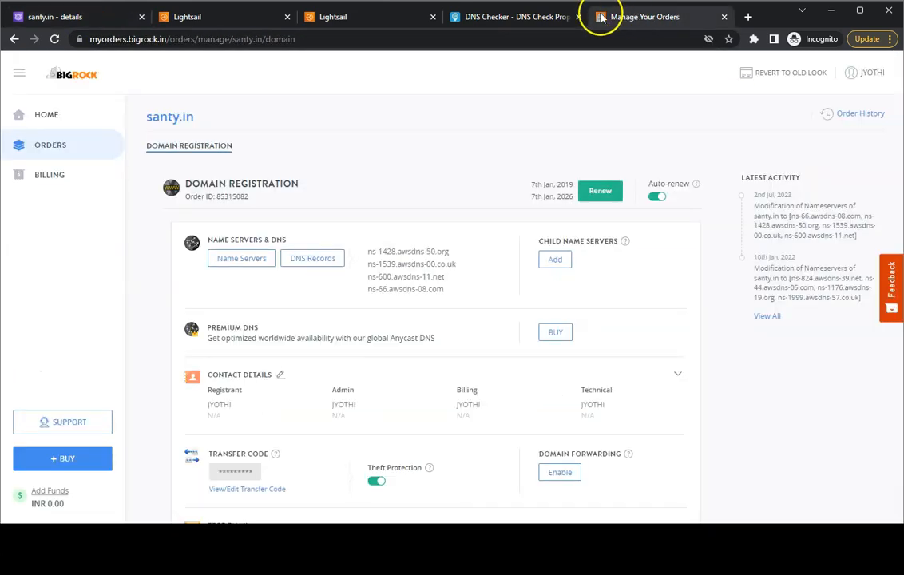
left_click(347, 16)
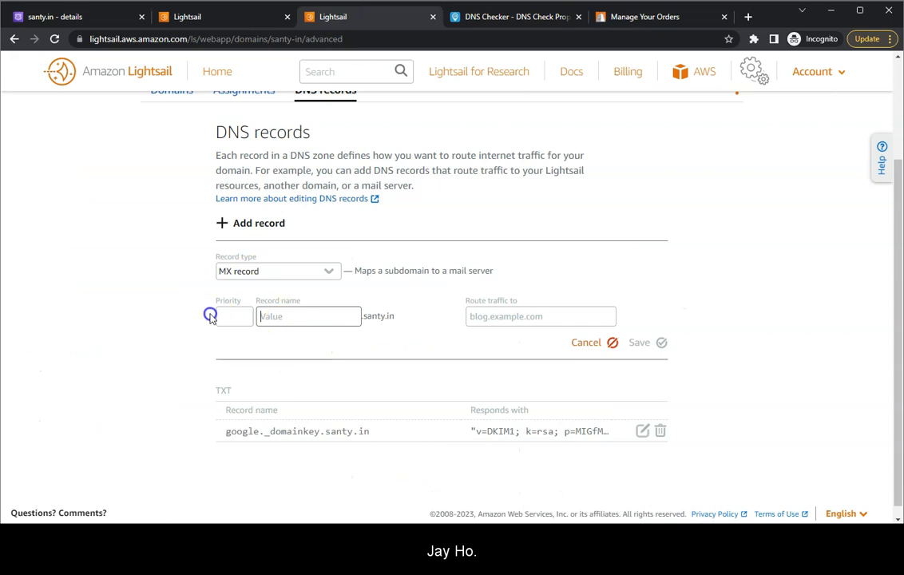
left_click(248, 317)
type("1")
left_click(312, 313)
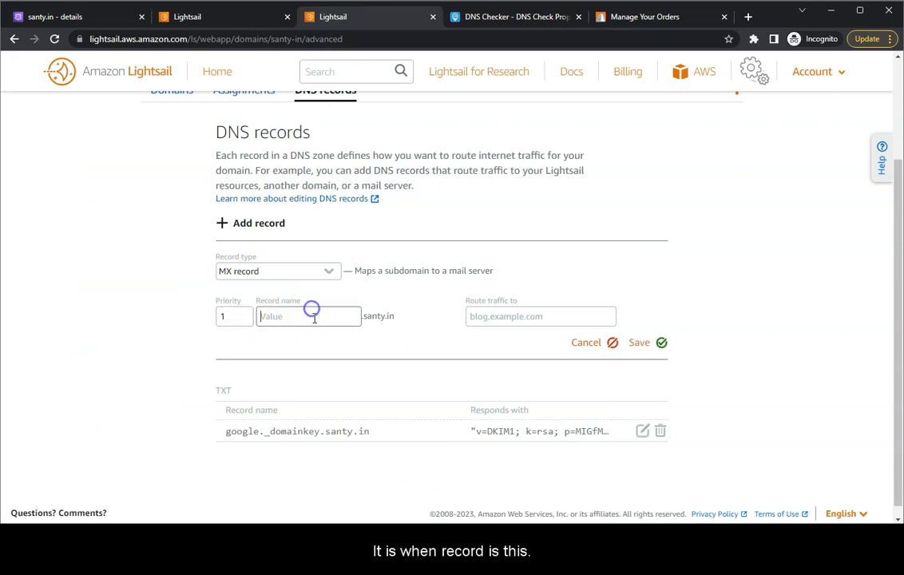
key("ctrl+v")
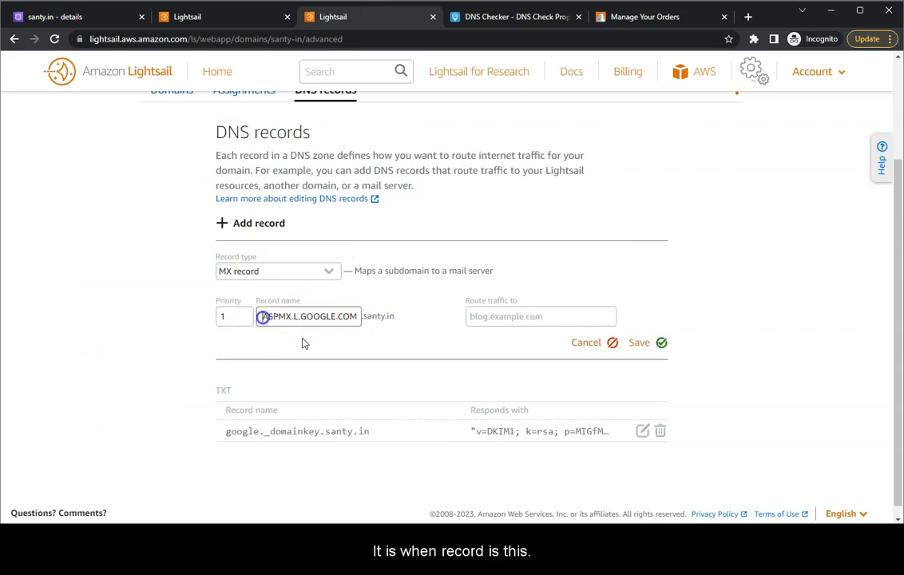
key("BackSpace")
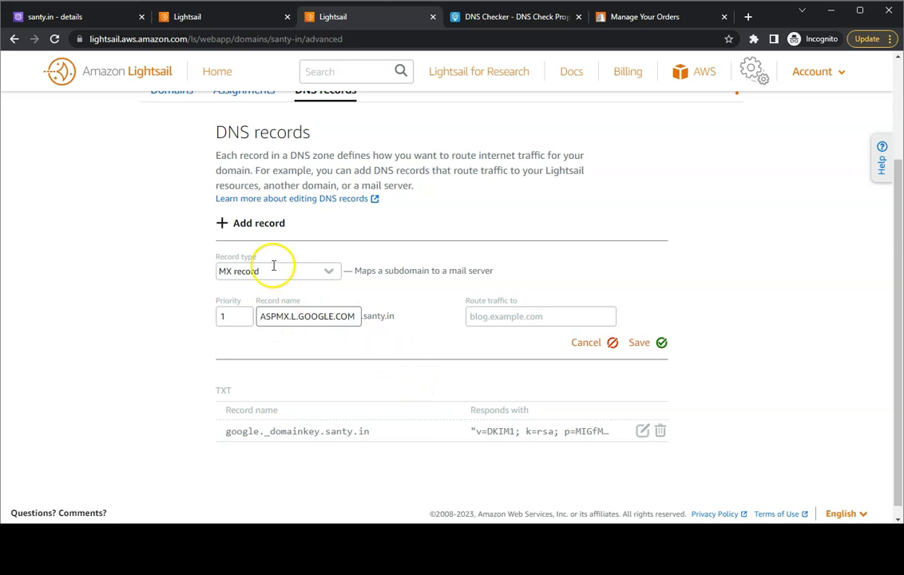
Copy ALT1.ASPMX.L.GOOGLE.COM from the Route 53 MX values and return to the Lightsail record form.
left_click(76, 16)
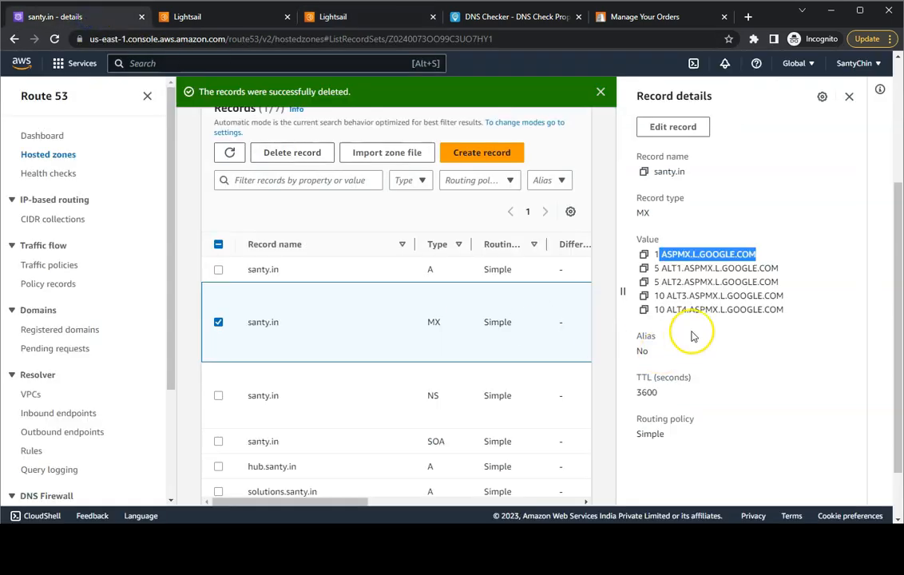
left_click_drag(662, 269, 700, 268)
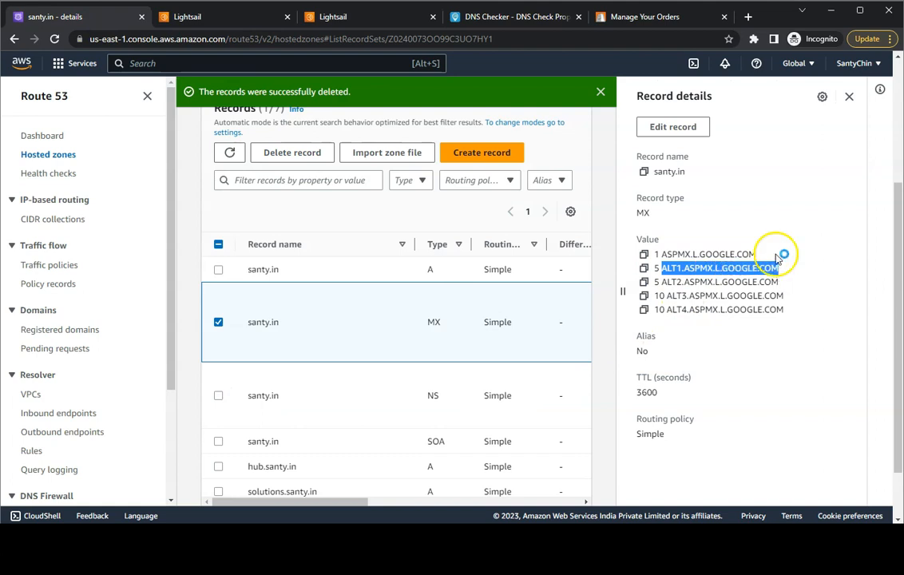
left_click(351, 17)
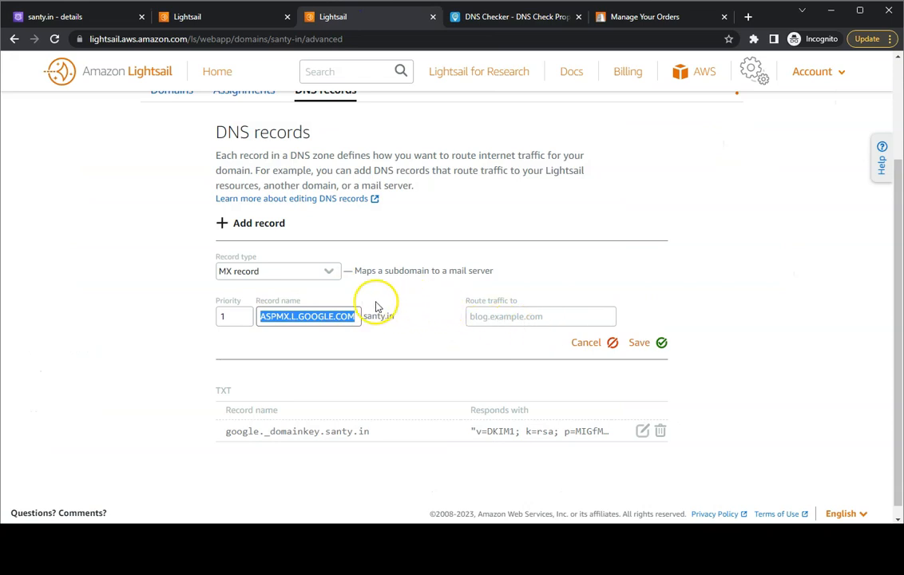
left_click(380, 349)
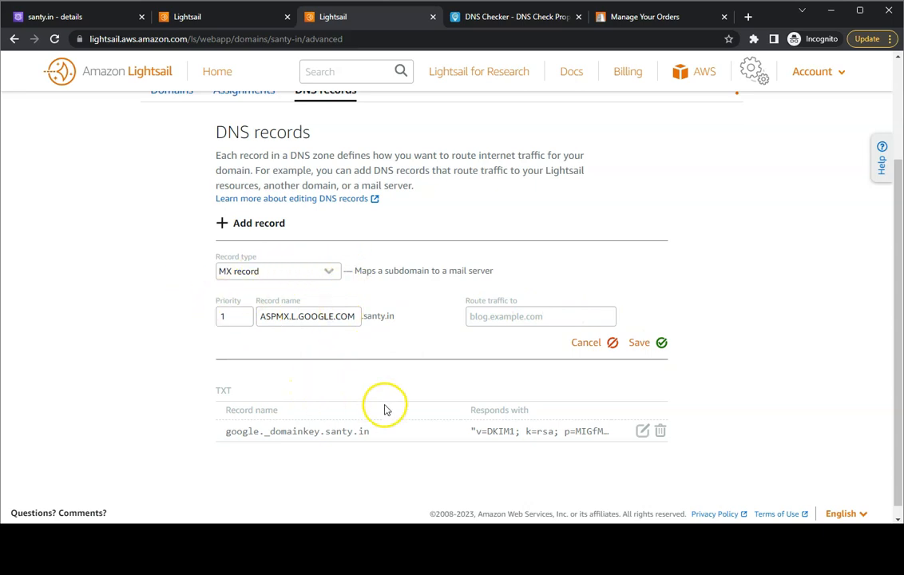
Route the priority 1 MX record's traffic to santy.in and save the record.
scroll(387, 409, "down", 1)
scroll(401, 411, "up", 2)
scroll(686, 413, "down", 2)
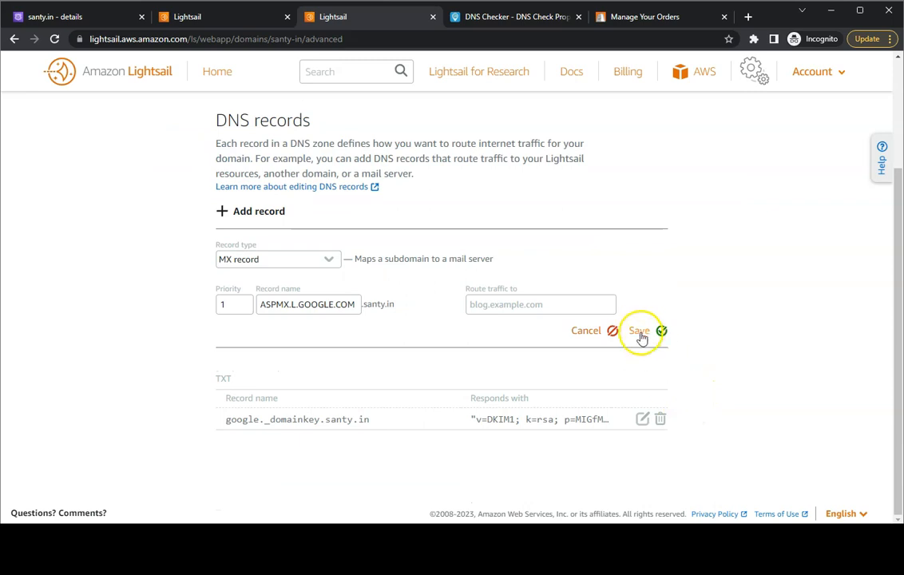
left_click(640, 332)
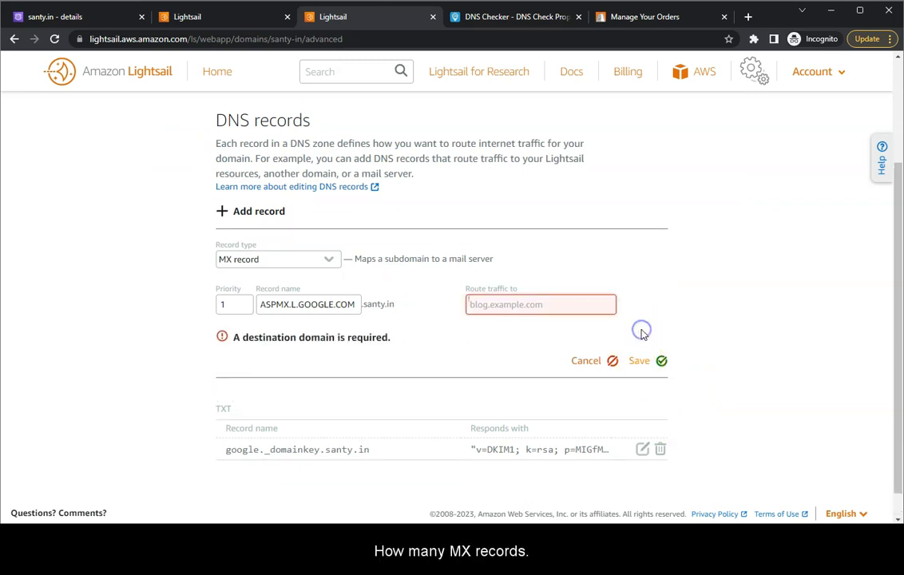
left_click(509, 305)
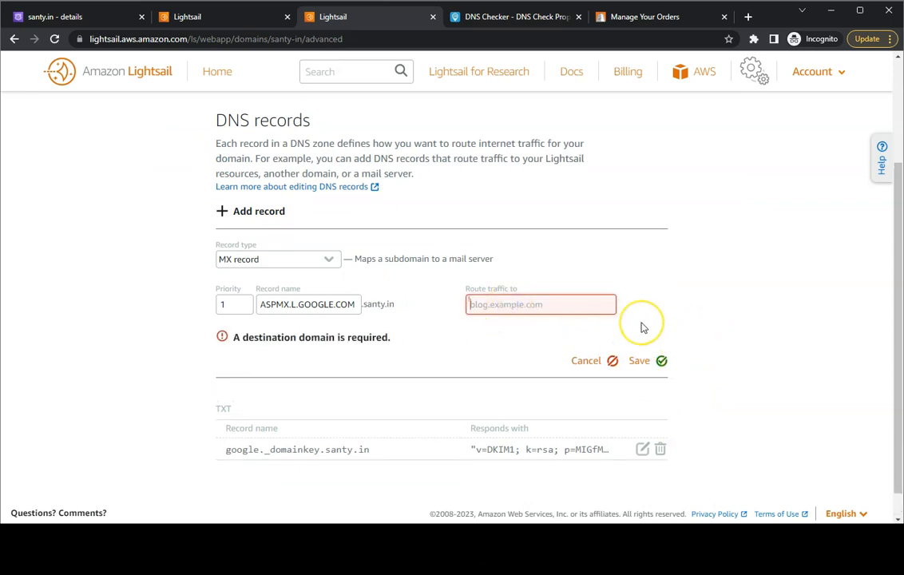
type("santy.in")
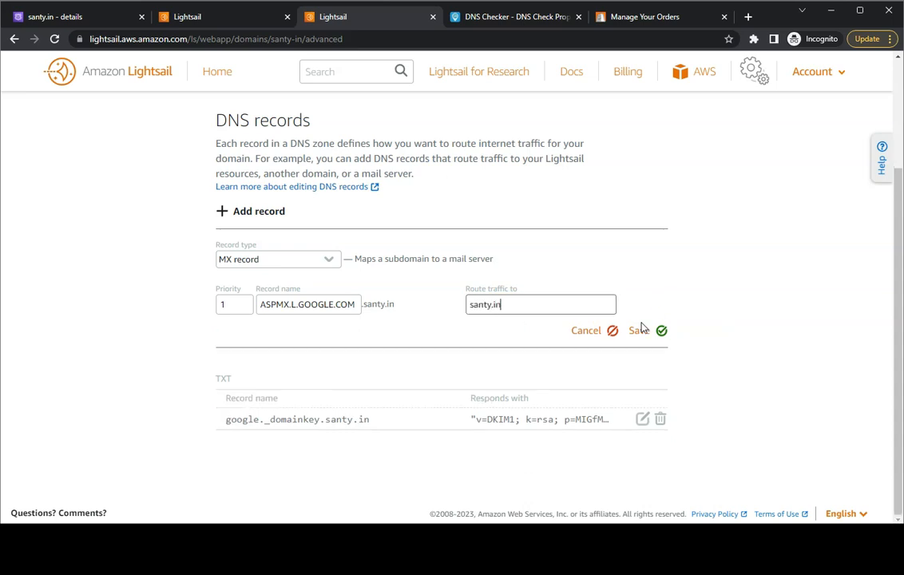
left_click(641, 330)
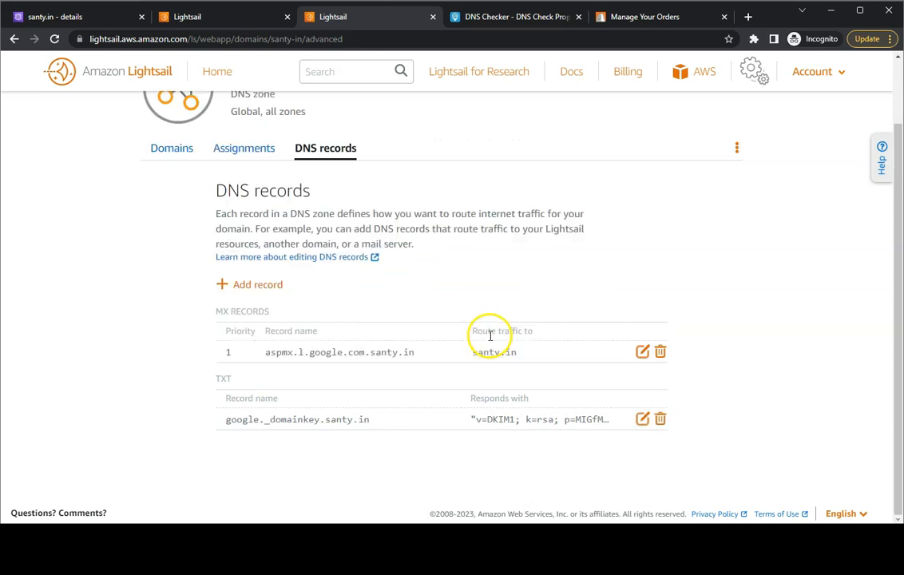
Add and save an MX record with priority 5, name ALT1.ASPMX.L.GOOGLE.COM and traffic routed to santy.in.
left_click(252, 281)
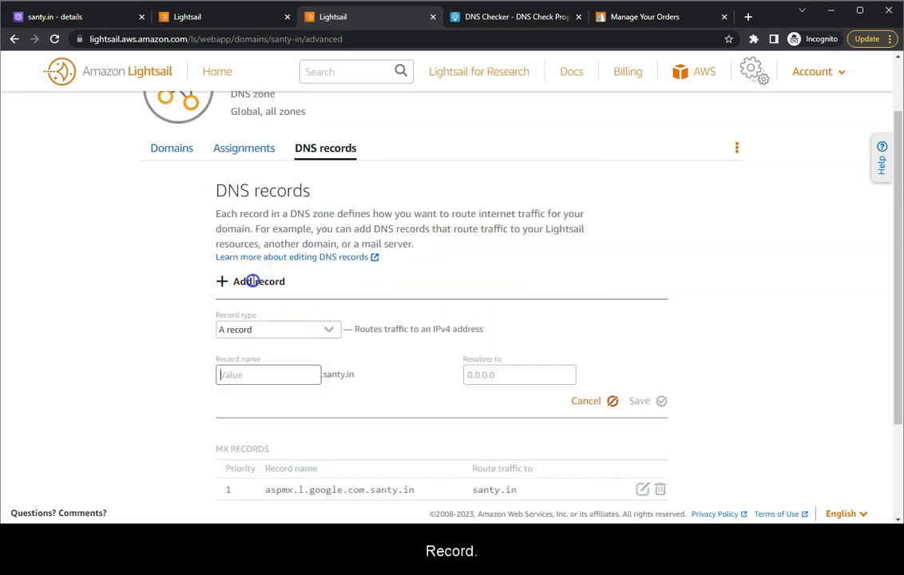
left_click(261, 326)
left_click(297, 418)
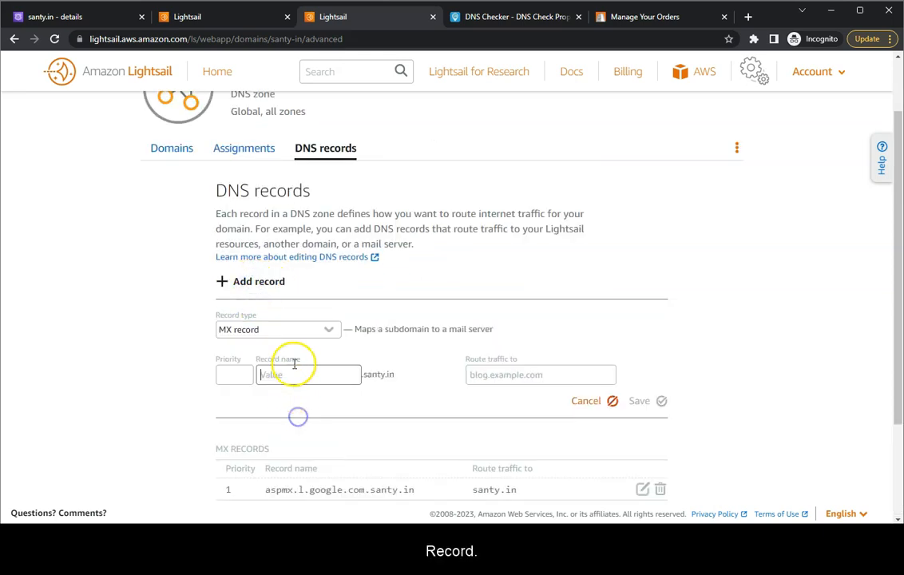
type("ALT1.ASPMX.L.GOOGLE.COM")
left_click(219, 376)
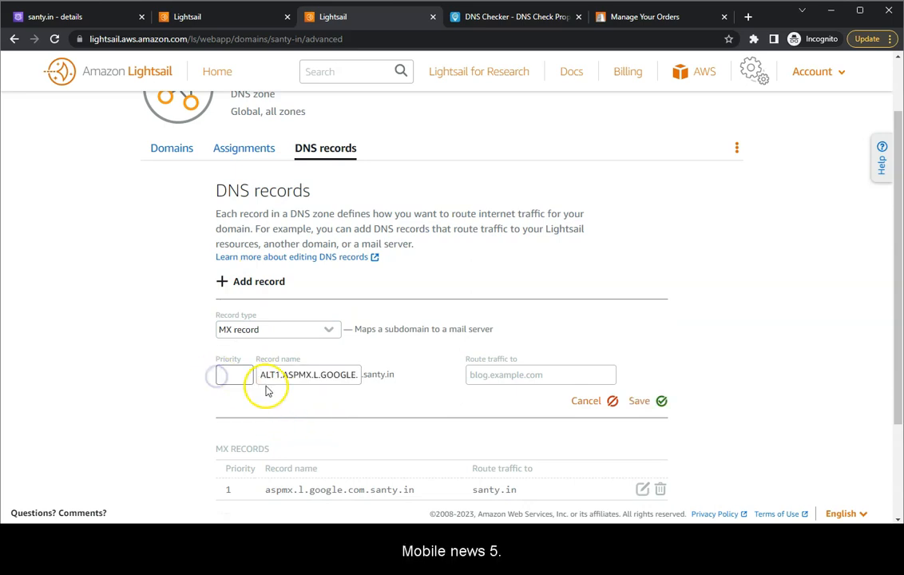
left_click(607, 379)
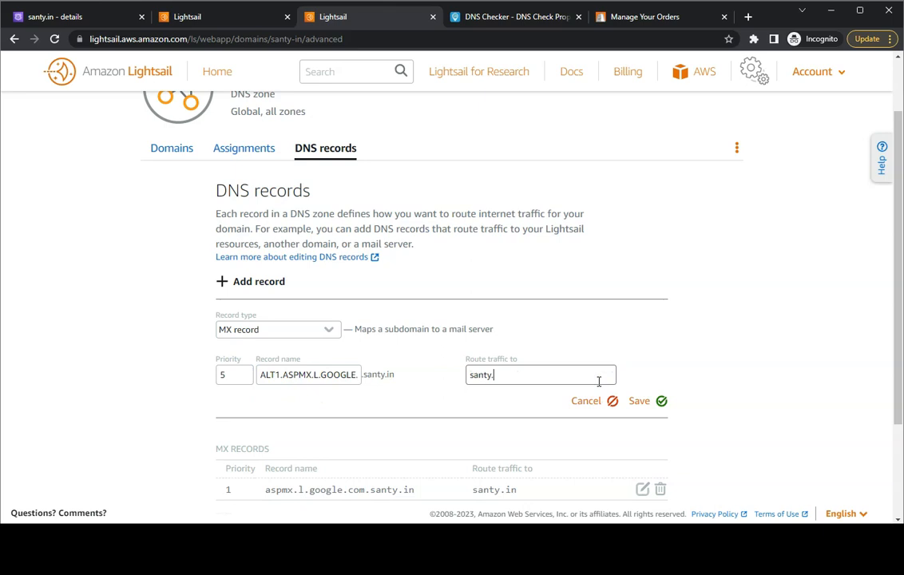
left_click(639, 401)
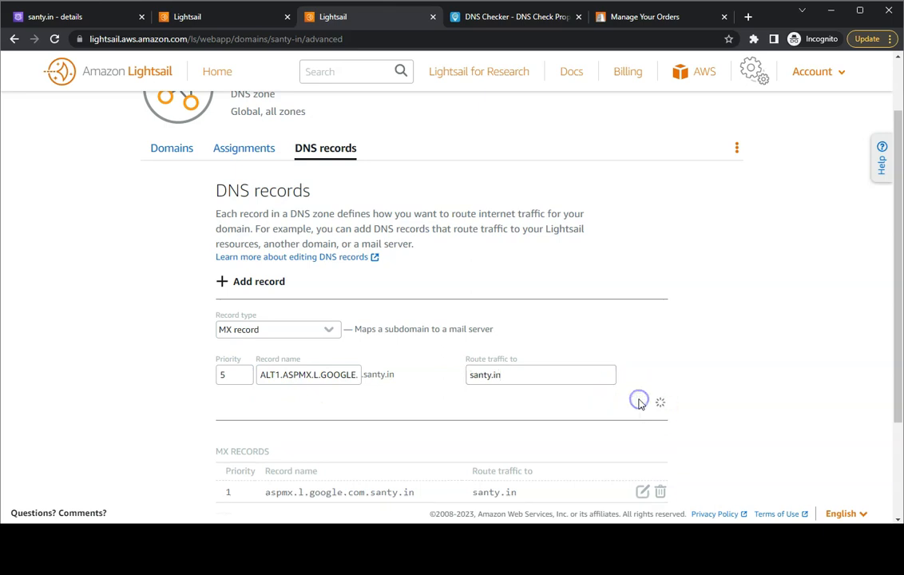
scroll(619, 356, "down", 2)
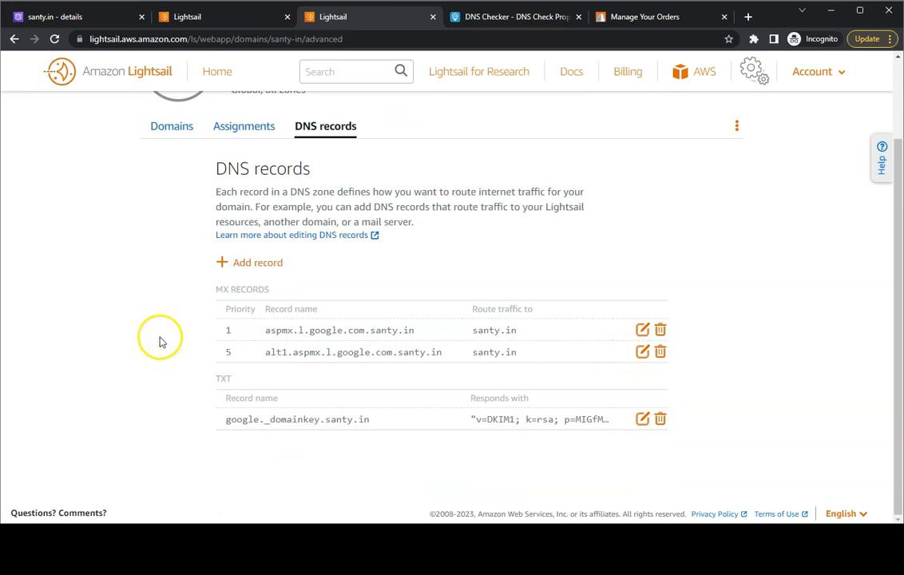
Start another Lightsail DNS record and copy ALT2.ASPMX.L.GOOGLE.COM from the MX values in Route 53.
left_click(264, 265)
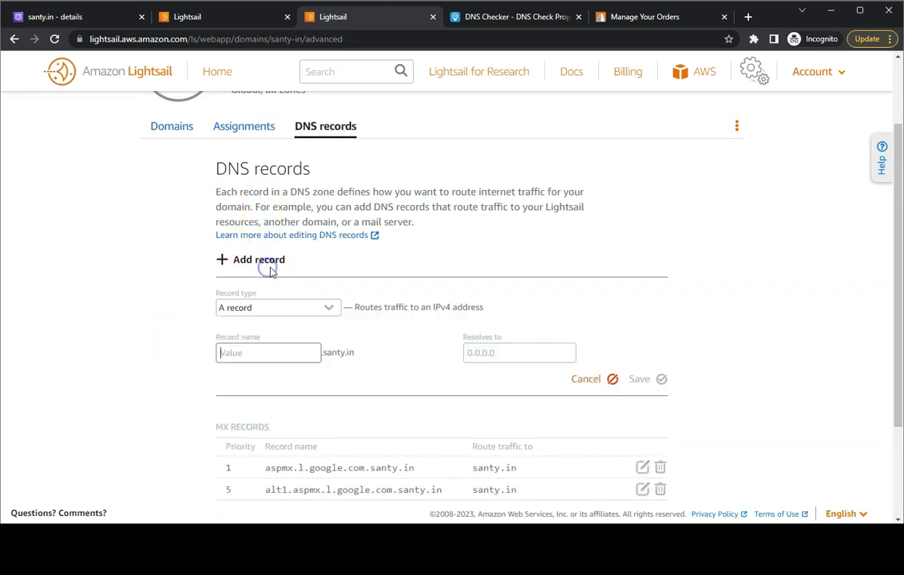
left_click(67, 17)
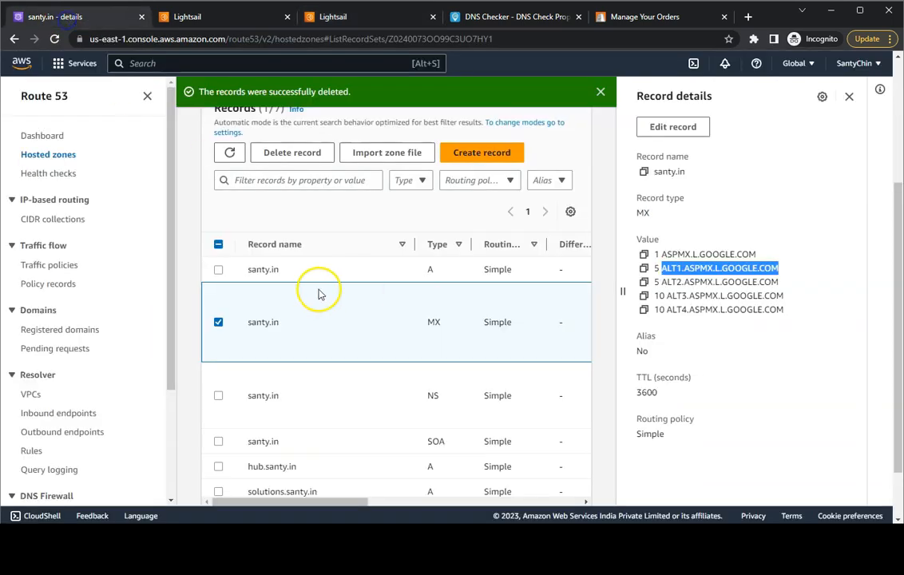
left_click_drag(779, 283, 695, 282)
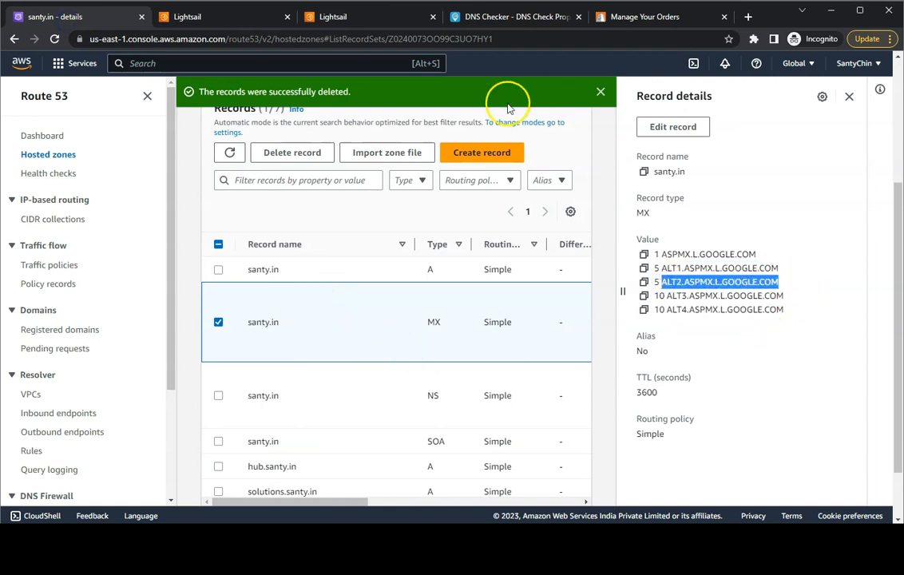
left_click(343, 16)
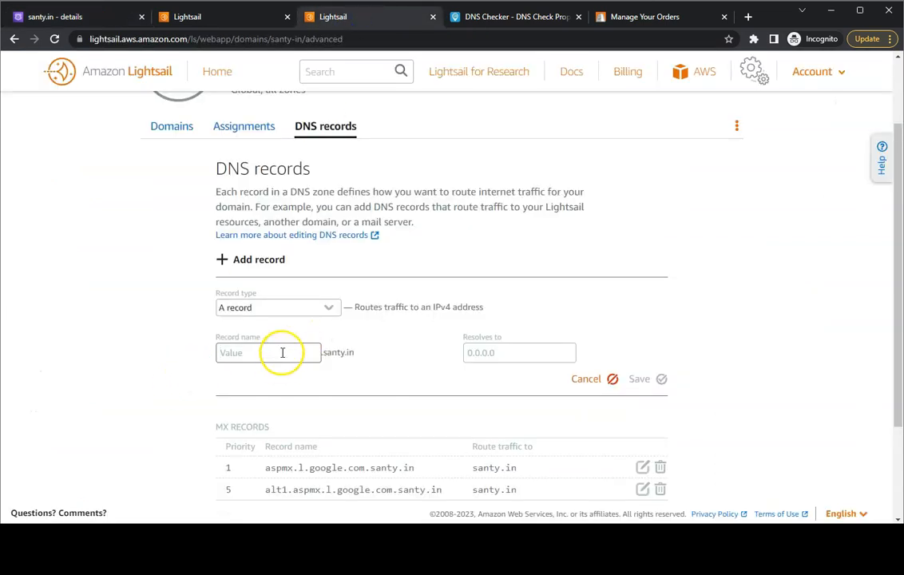
Make the new record an MX record with priority 5, name ALT2.ASPMX.L.GOOGLE.COM and traffic routed to santy.in, and save it.
left_click(289, 308)
left_click(263, 397)
left_click(227, 351)
type("5")
left_click(291, 355)
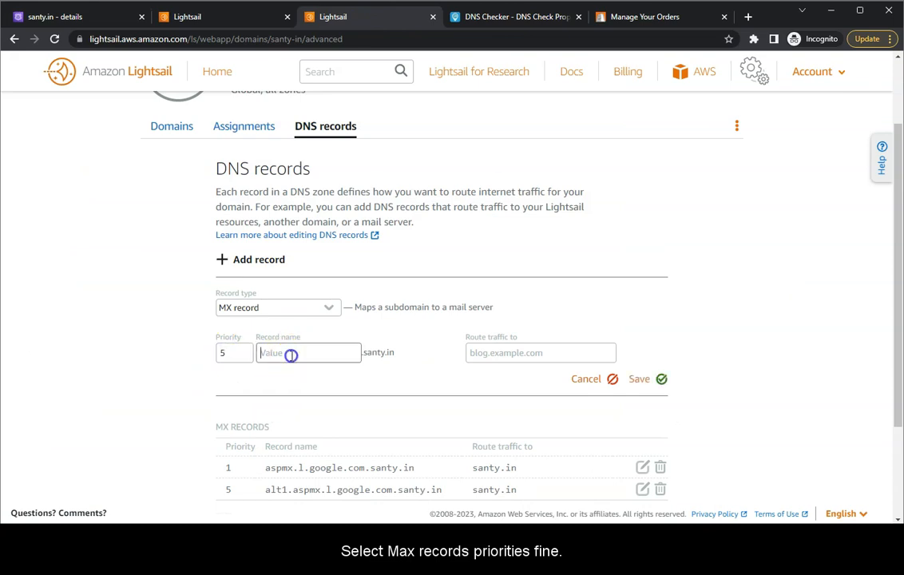
type("ALT2.ASPMX.L.GOOGLE.COM")
left_click(579, 348)
type("sant")
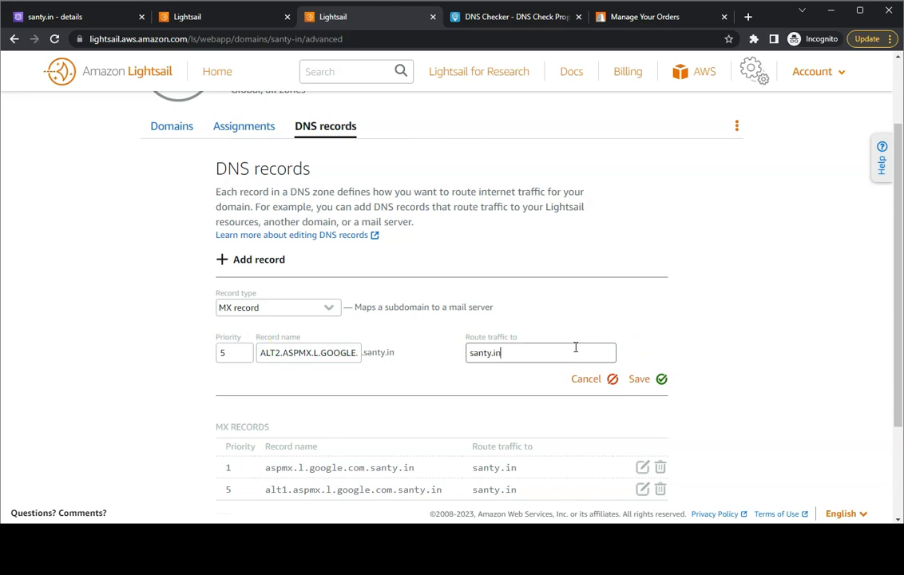
left_click(640, 378)
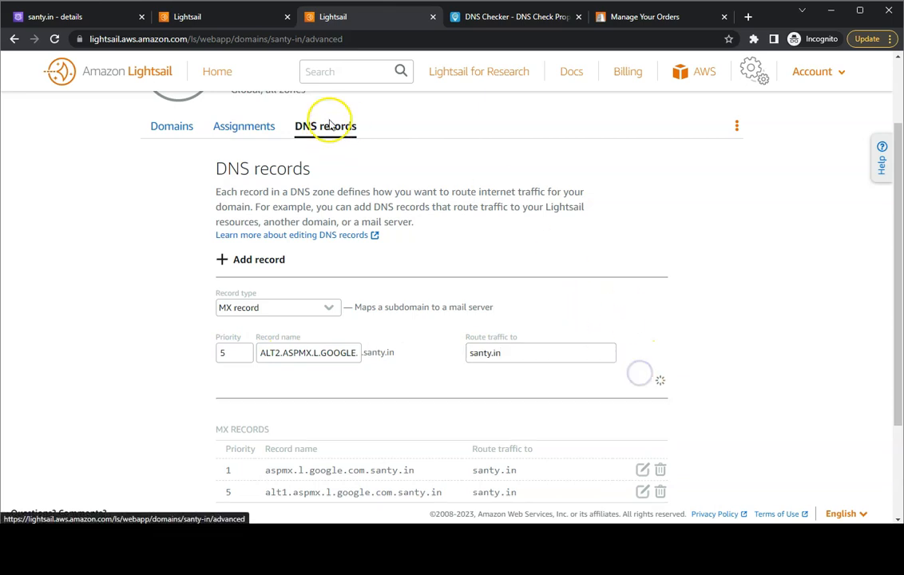
Copy ALT3.ASPMX.L.GOOGLE.COM from the santy.in MX record's values in Route 53.
left_click(126, 18)
left_click_drag(653, 295, 760, 295)
left_click(821, 294)
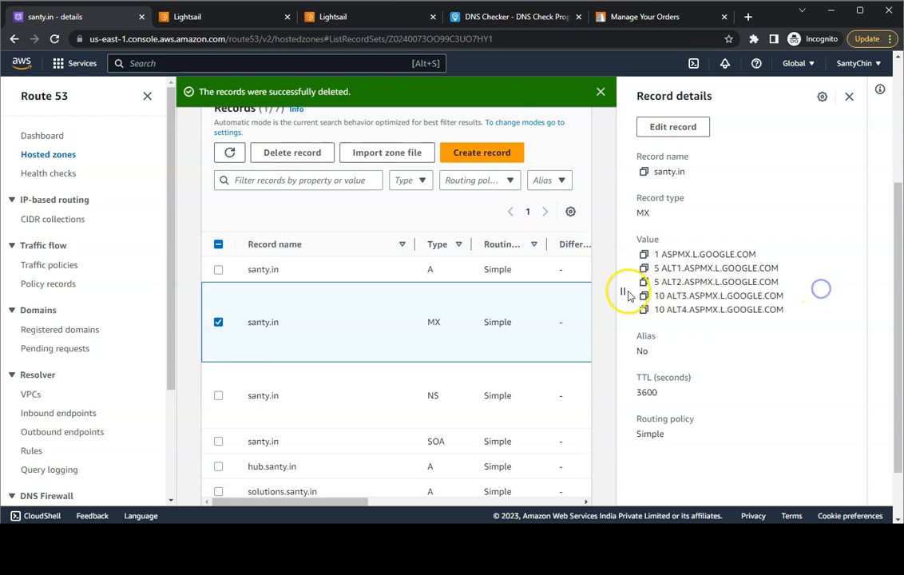
mouse_move(666, 297)
left_mouse_down()
mouse_move(819, 300)
mouse_move(665, 299)
left_mouse_up()
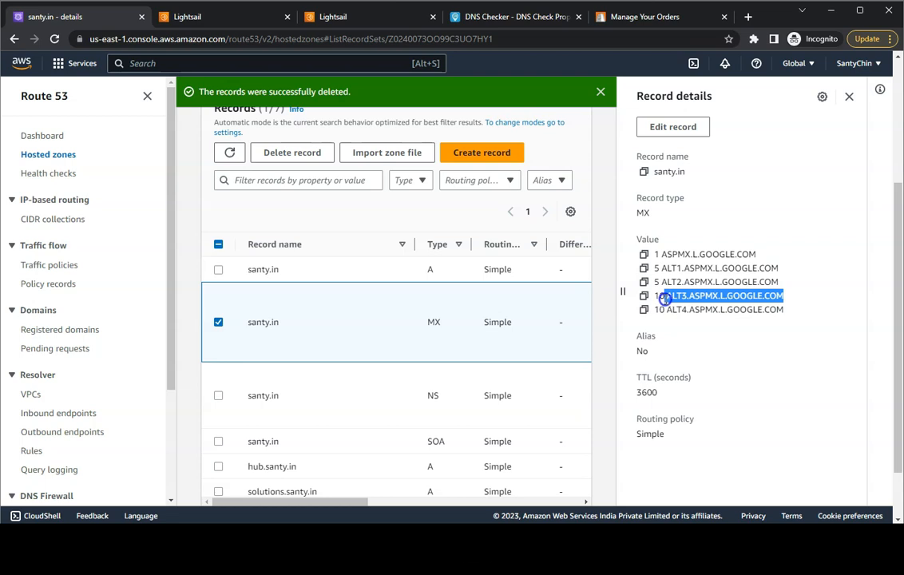
Add and save a Lightsail MX record with priority 10, name ALT3.ASPMX.L.GOOGLE.COM and traffic routed to santy.in.
left_click(352, 13)
left_click(240, 261)
left_click(266, 309)
left_click(277, 396)
left_click(236, 353)
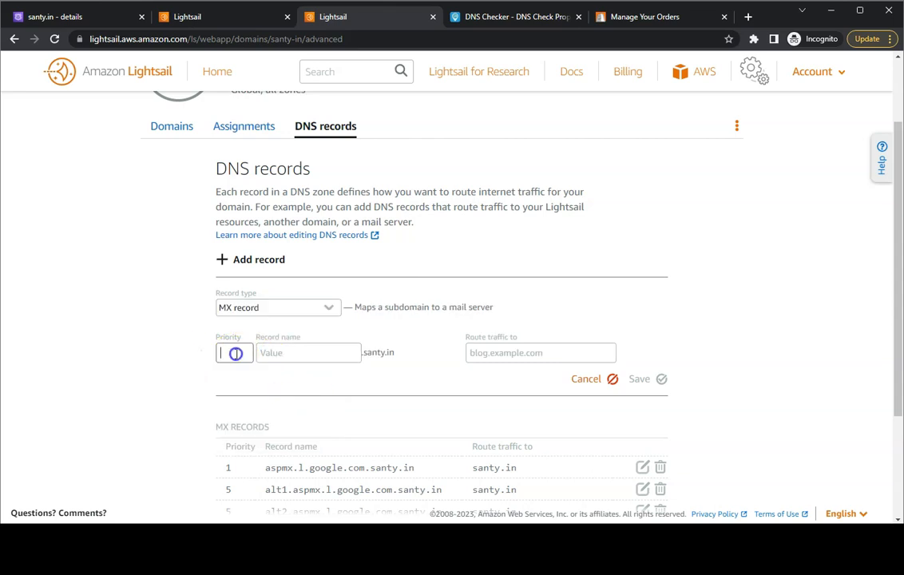
left_click(284, 350)
key("ctrl+v")
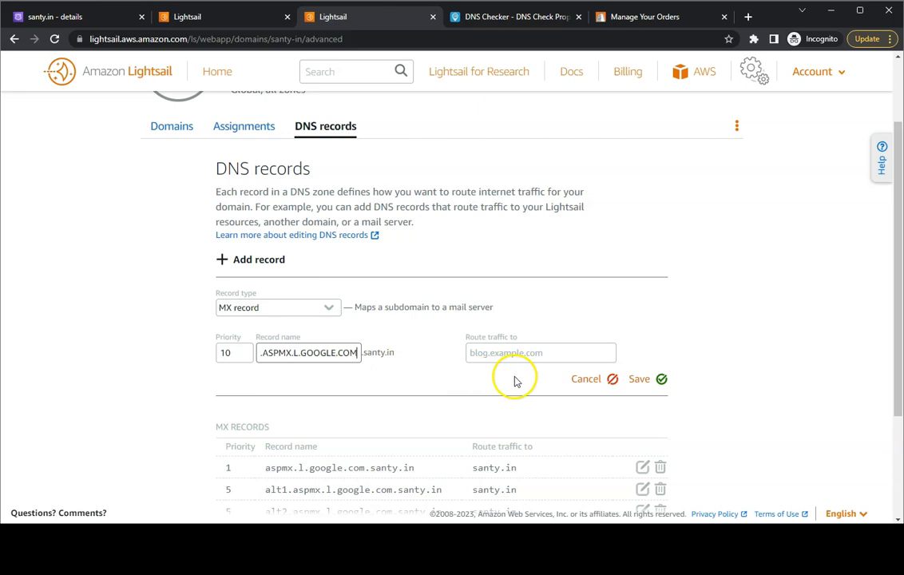
left_click(511, 355)
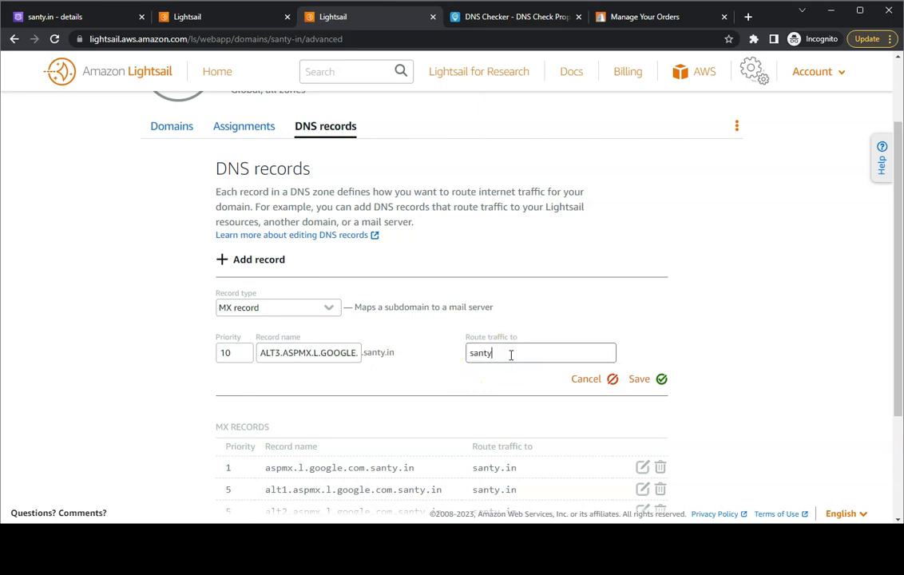
left_click(671, 378)
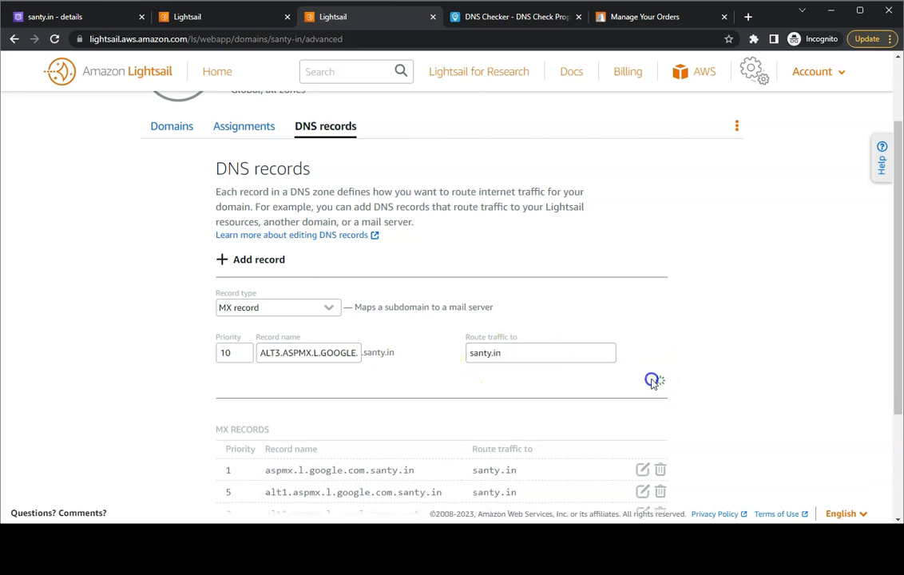
Copy ALT4.ASPMX.L.GOOGLE.COM from Route 53 and save it in Lightsail as a priority 10 MX record routed to santy.in.
left_click(93, 14)
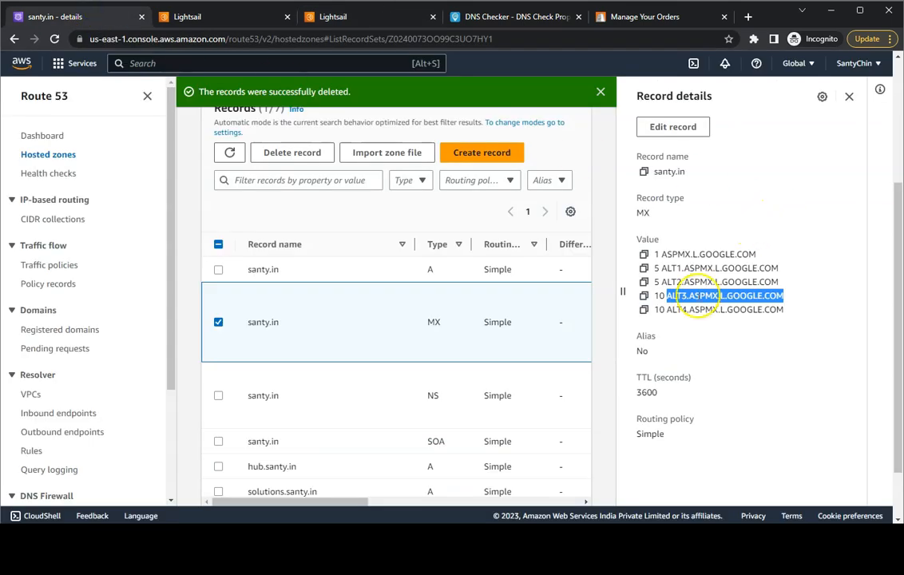
left_click_drag(666, 310, 782, 311)
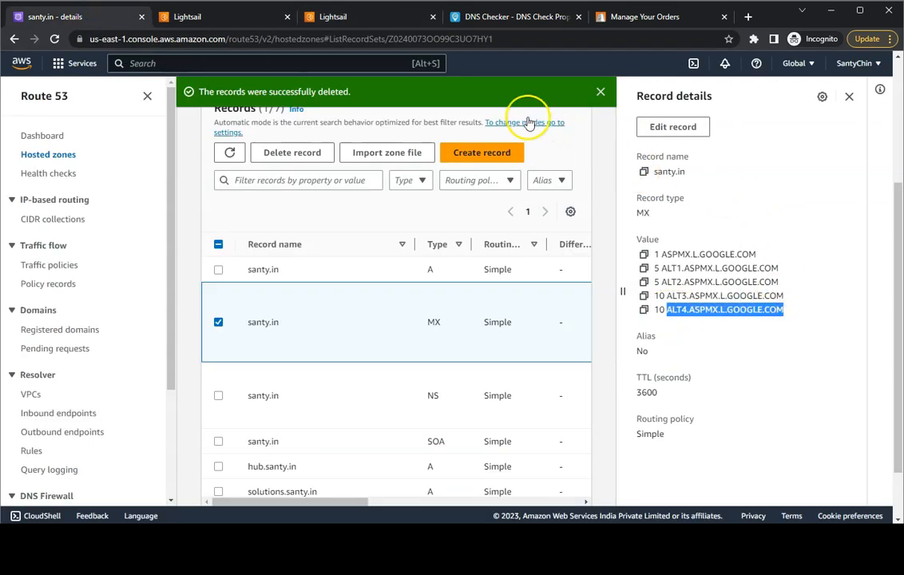
left_click(369, 18)
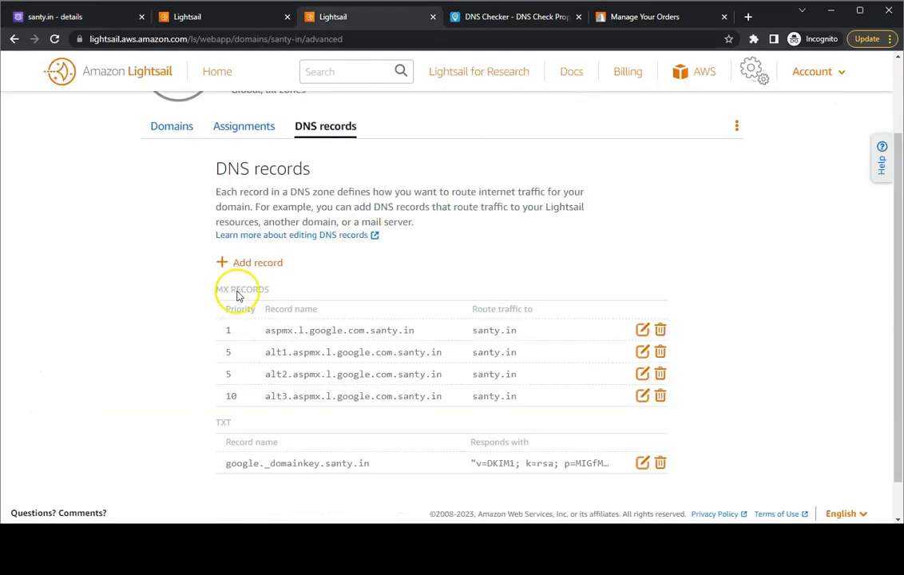
left_click(252, 268)
left_click(276, 312)
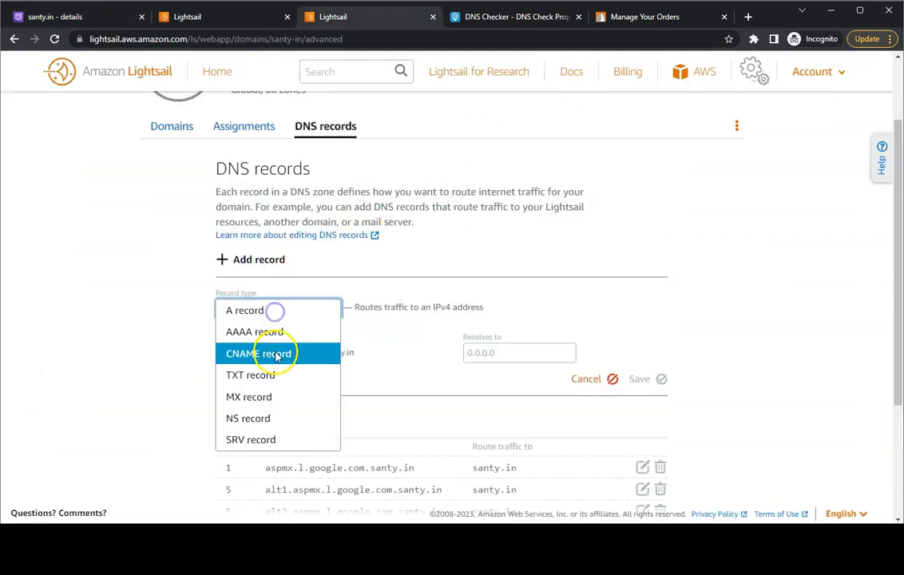
left_click(272, 397)
left_click(235, 356)
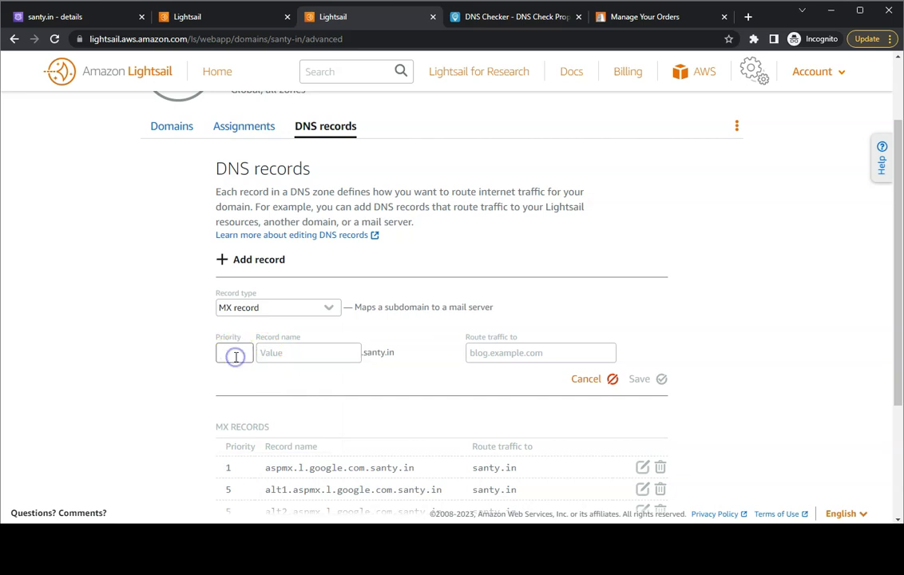
left_click(312, 353)
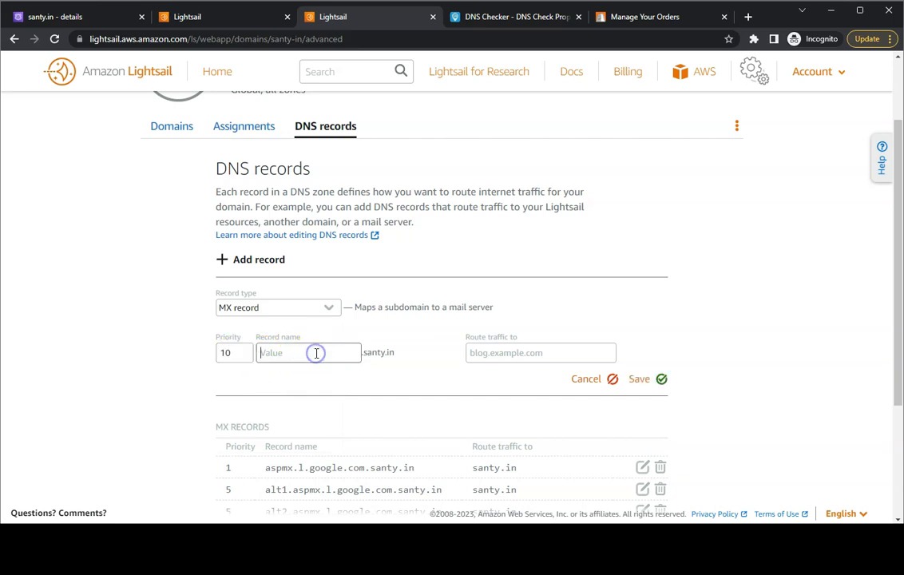
left_click(537, 354)
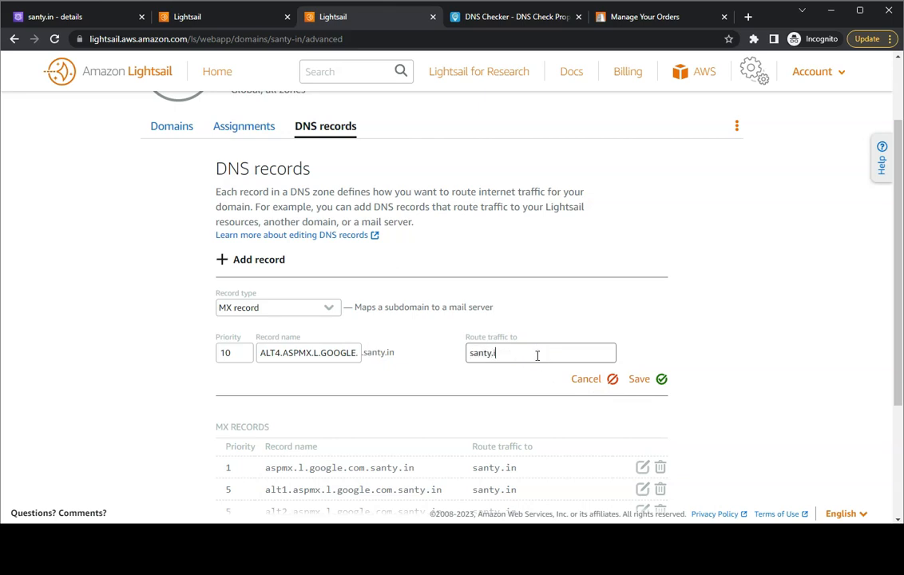
left_click(641, 379)
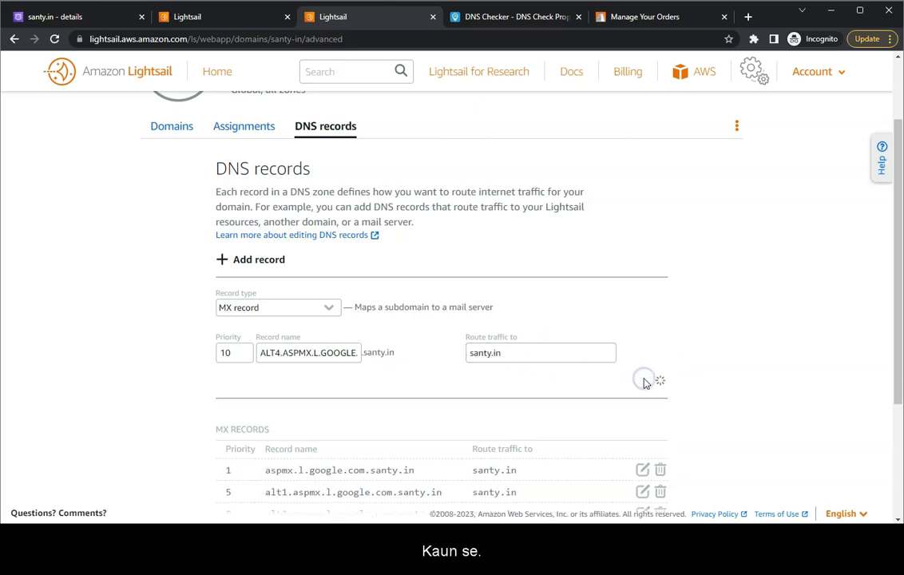
scroll(836, 373, "down", 2)
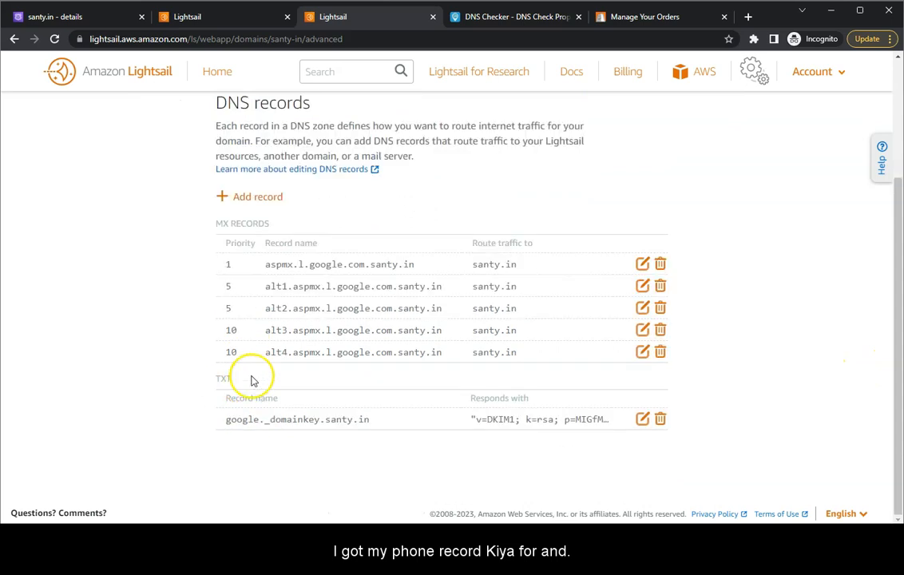
Delete the MX record from the santy.in hosted zone in Route 53.
left_click(72, 19)
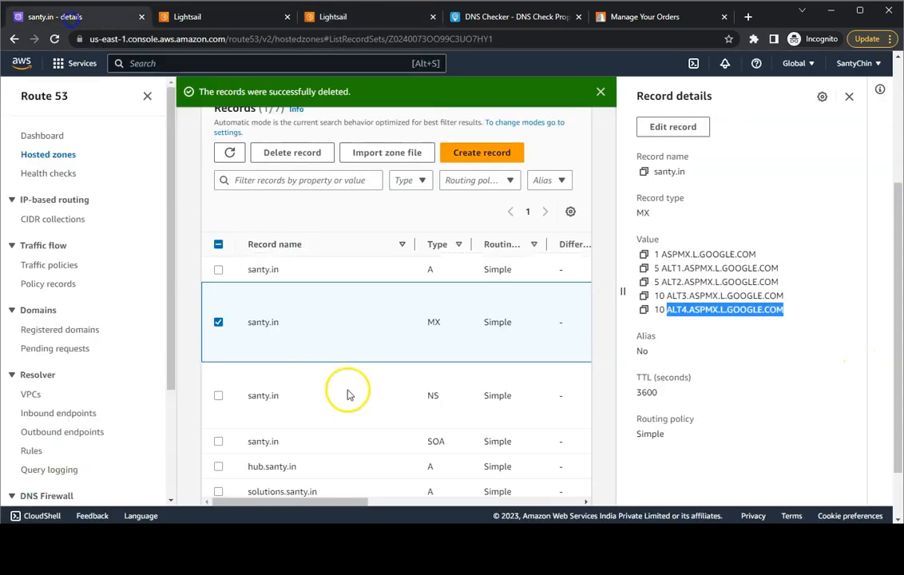
left_click(470, 156)
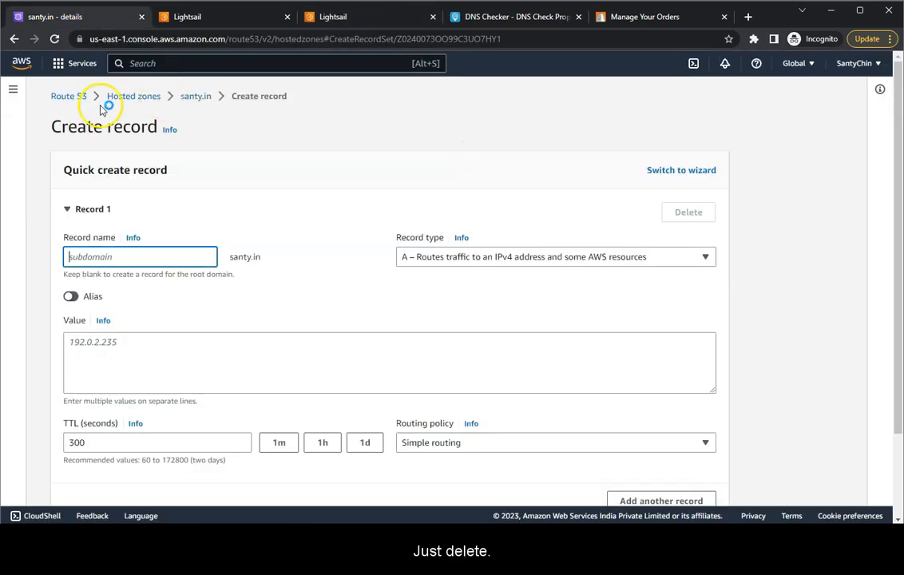
left_click(188, 96)
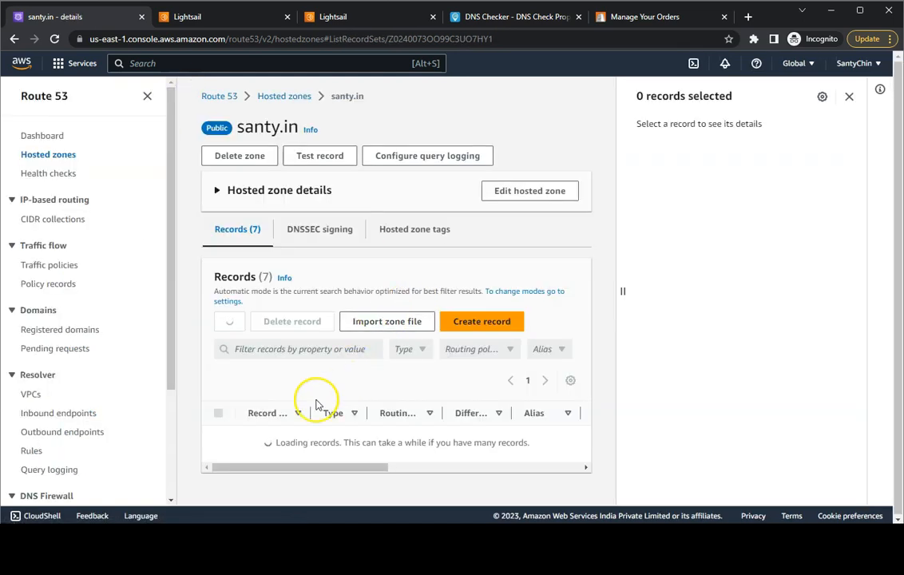
scroll(360, 407, "down", 1)
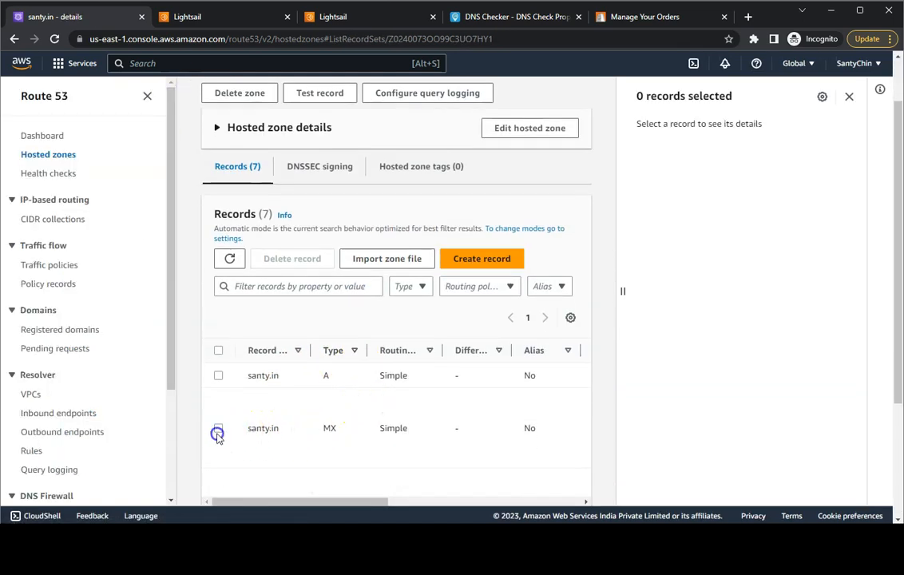
left_click(217, 432)
left_click(313, 257)
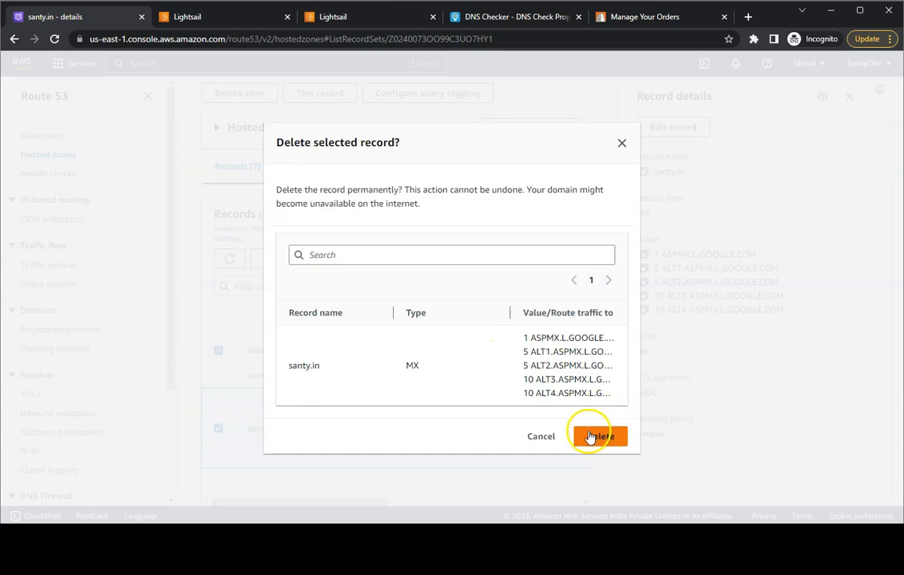
left_click(597, 441)
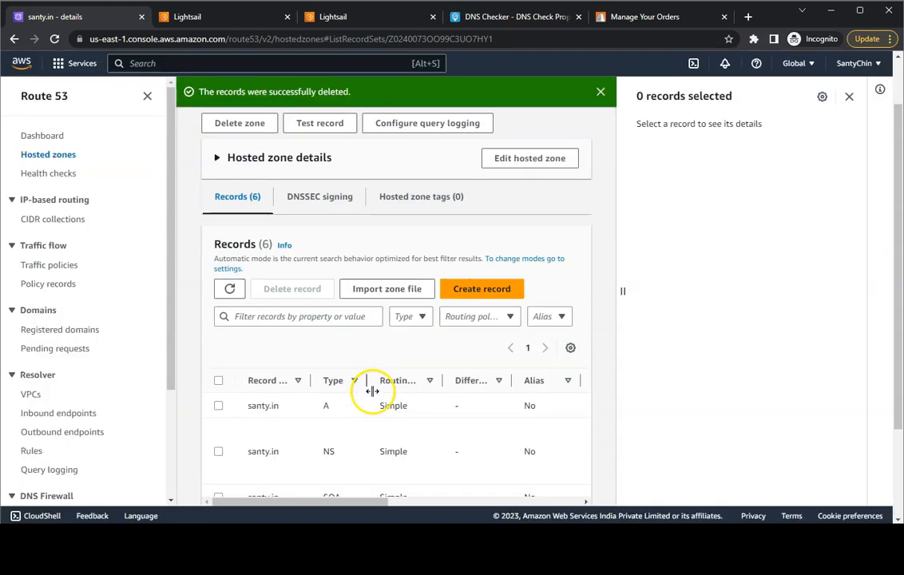
scroll(372, 391, "down", 3)
left_click_drag(302, 470, 258, 493)
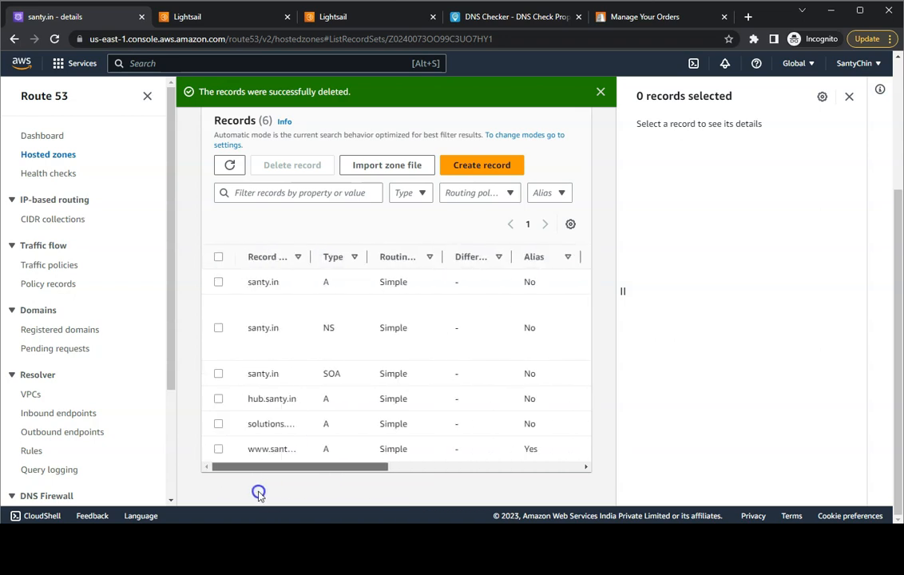
left_click(515, 16)
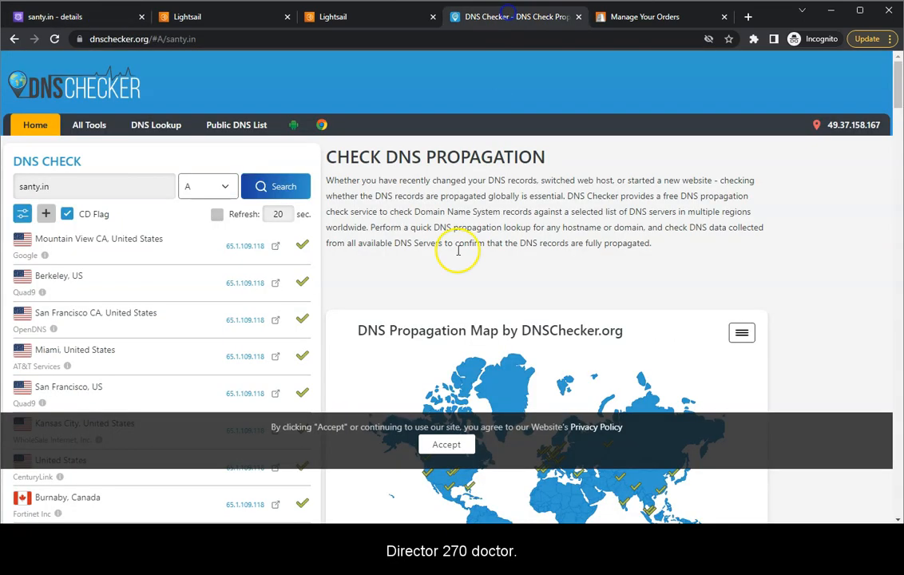
left_click(649, 17)
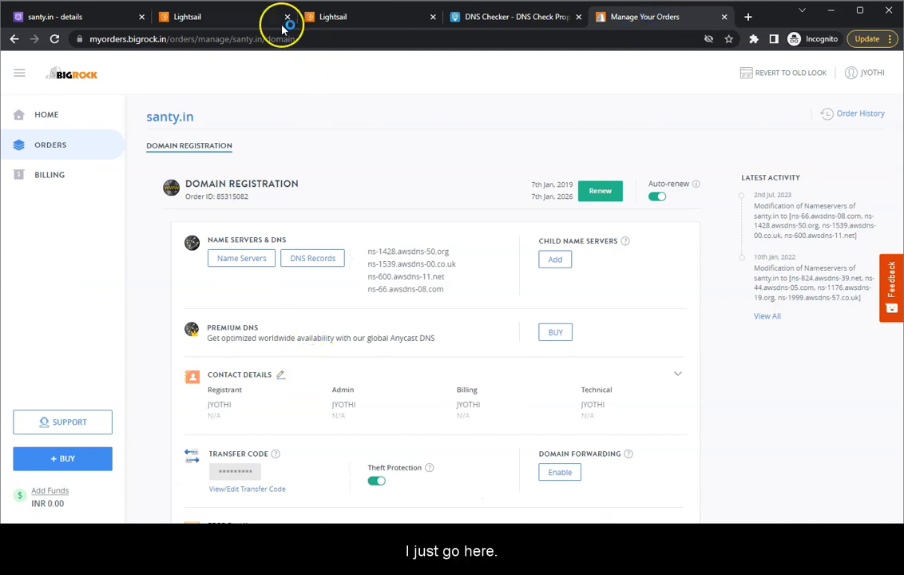
Start a new A record named www in the Lightsail DNS zone for santy.in.
left_click(337, 16)
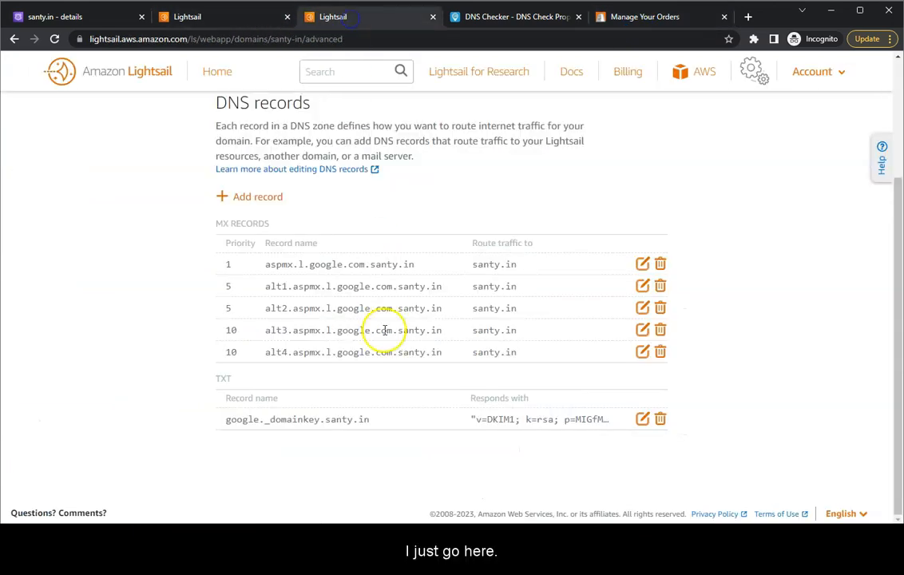
left_click(247, 204)
left_click(333, 246)
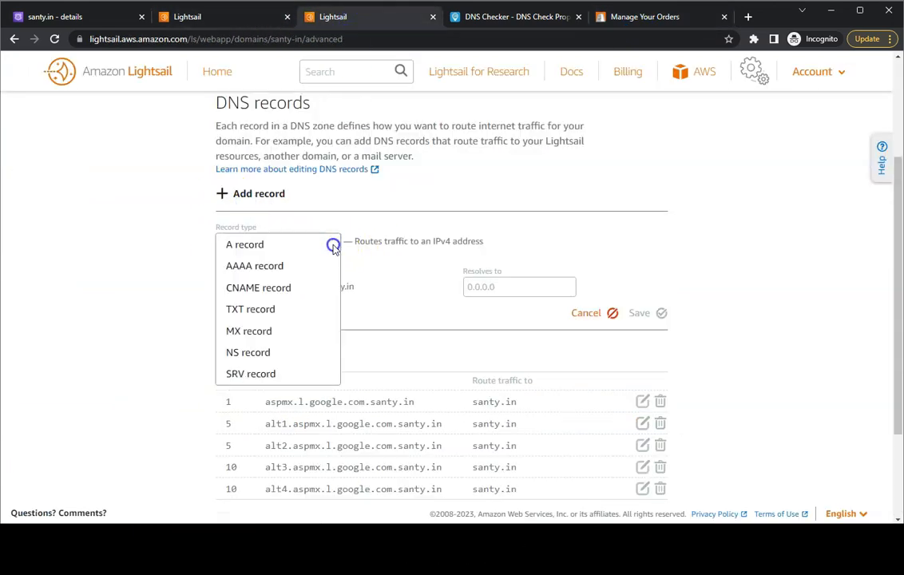
left_click(368, 271)
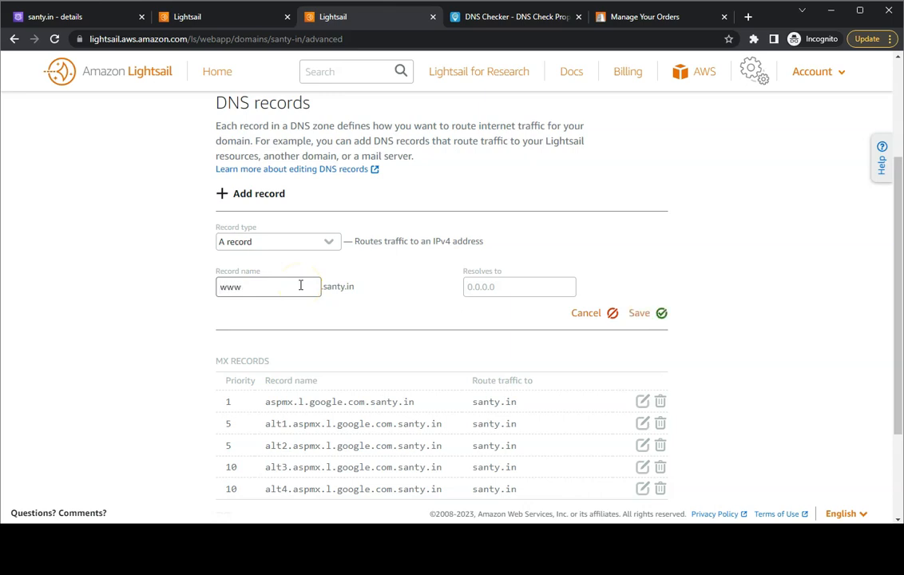
left_click(478, 288)
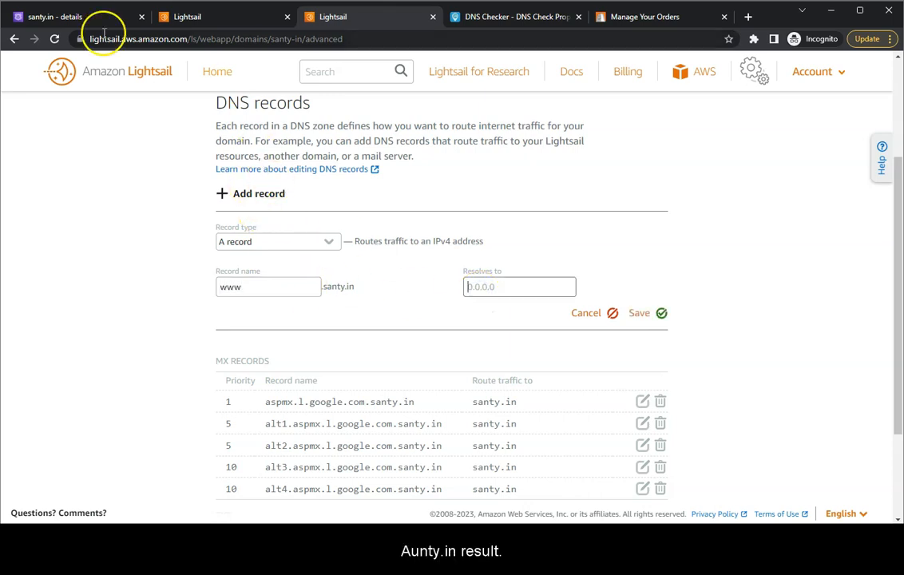
Copy the Ubuntu instance's IPv4 address 3.109.139.154 into the www record as its target and save the record.
left_click(196, 18)
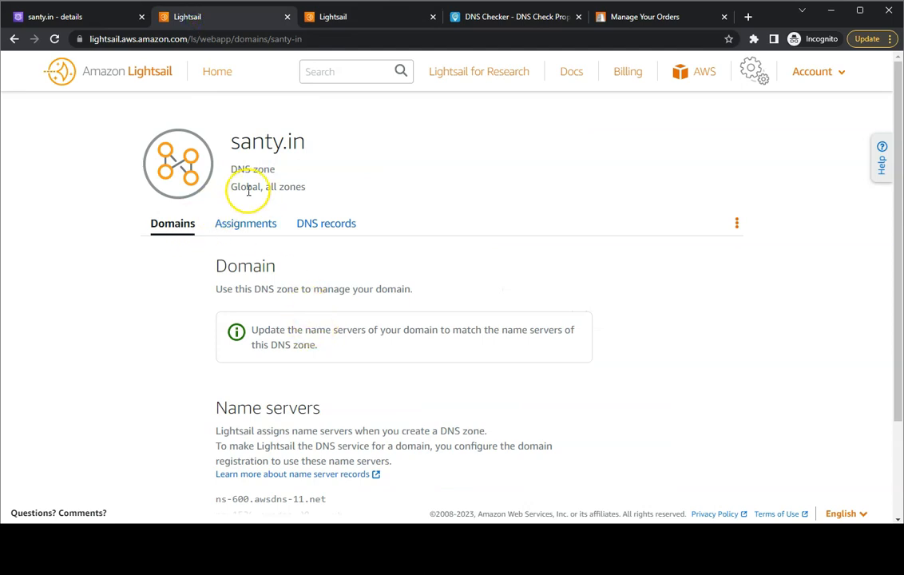
scroll(248, 190, "down", 1)
left_click(131, 79)
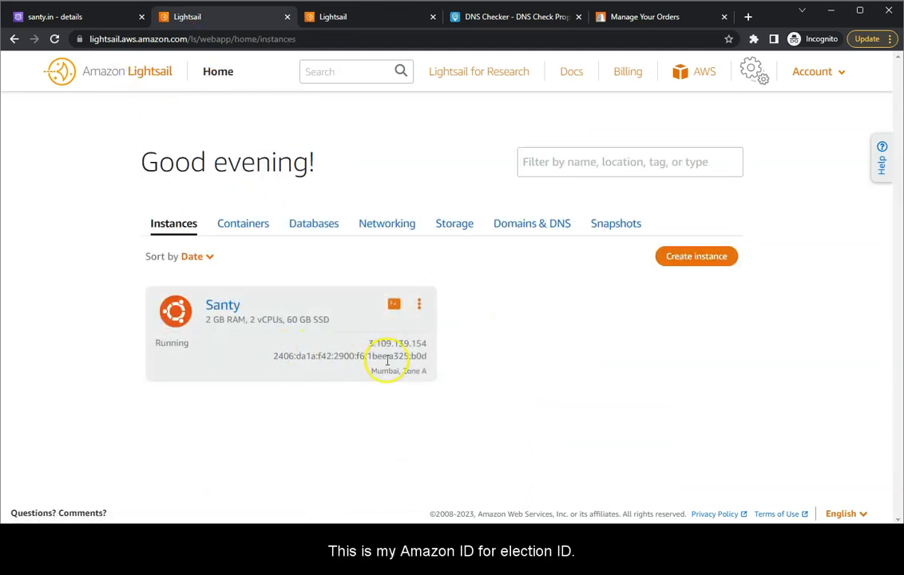
double_click(369, 341)
key("ctrl+c")
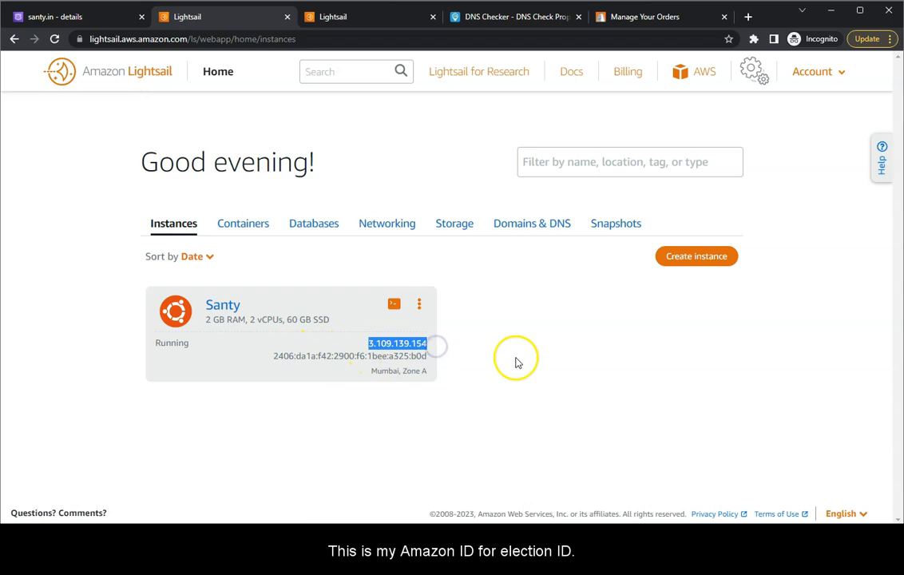
left_click(314, 17)
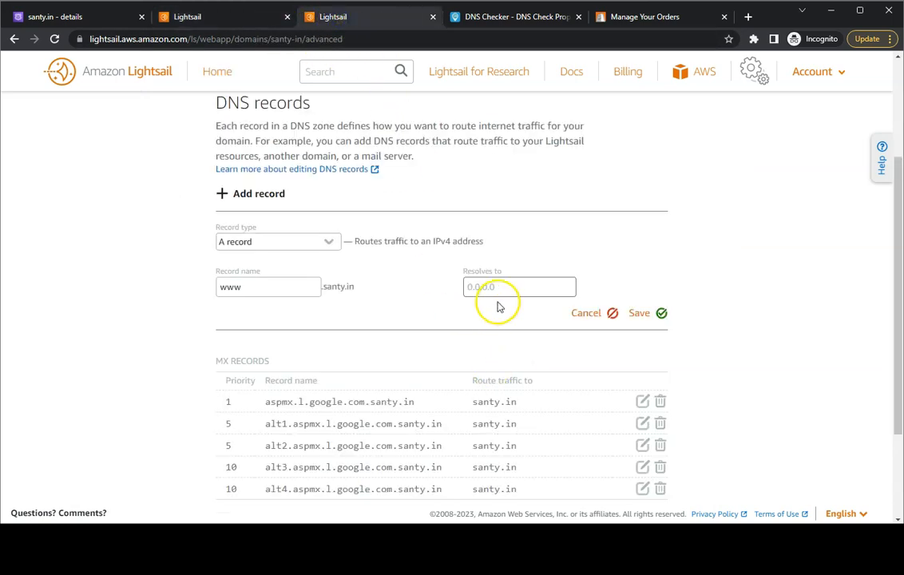
key("ctrl+v")
left_click(643, 315)
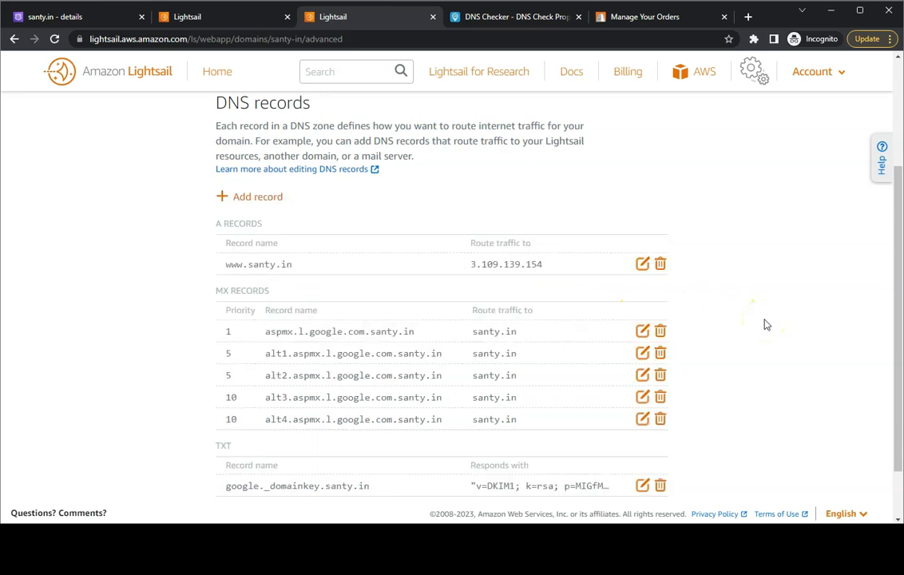
Add a wildcard A record named * that resolves to 3.109.139.154 in the Lightsail DNS zone for santy.in.
scroll(764, 324, "down", 2)
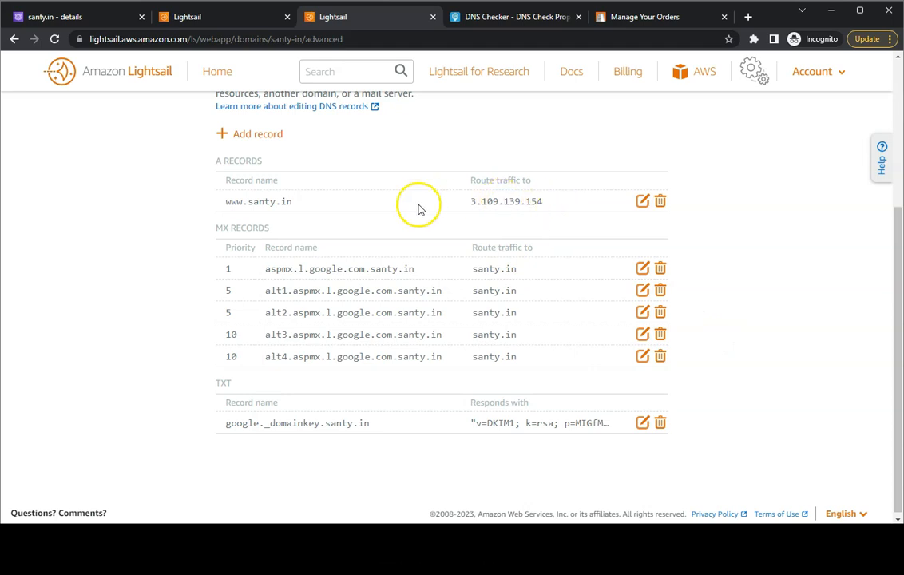
left_click(244, 138)
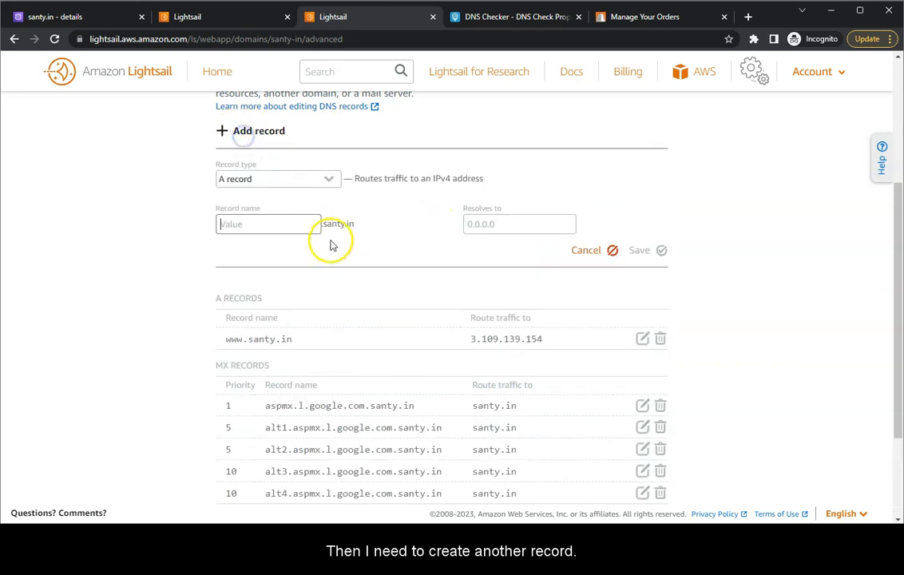
left_click(518, 226)
key("ctrl+v")
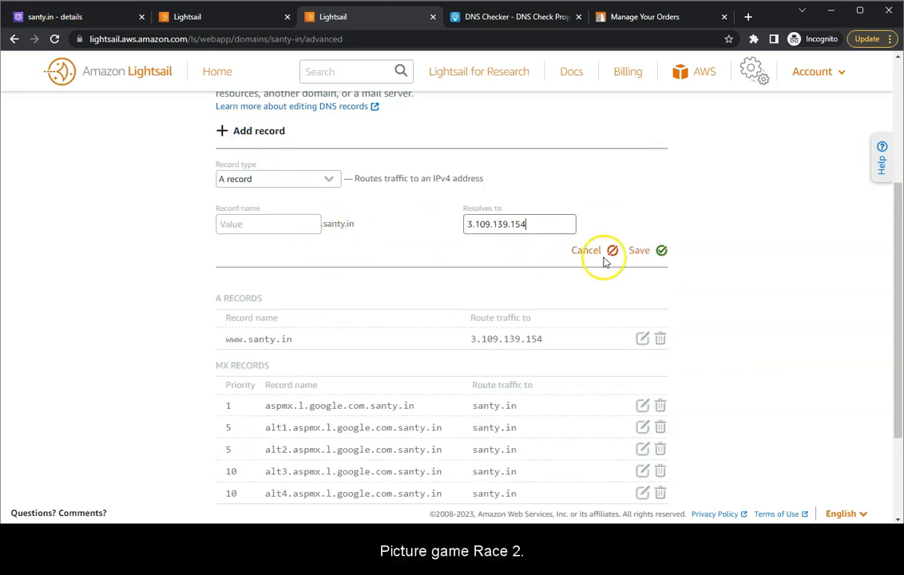
left_click(642, 251)
left_click(284, 217)
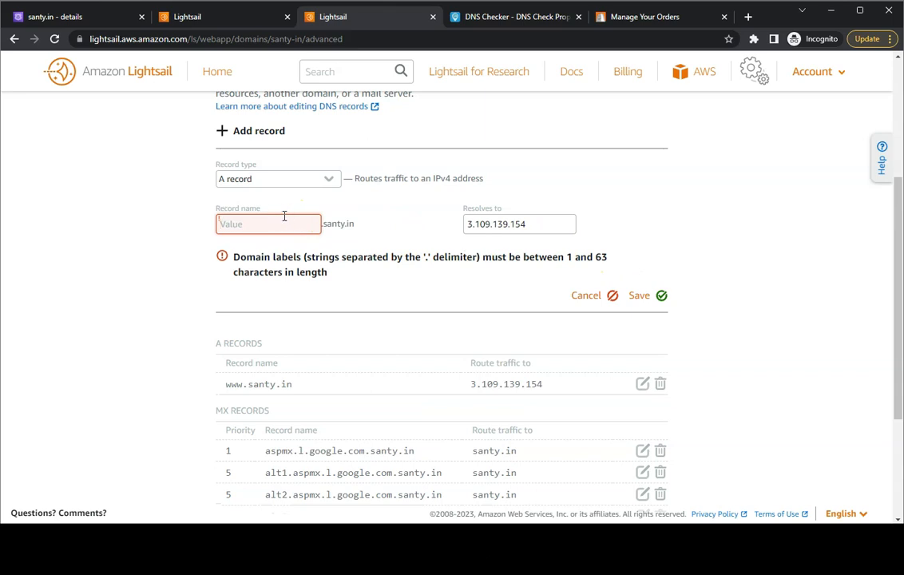
type("*")
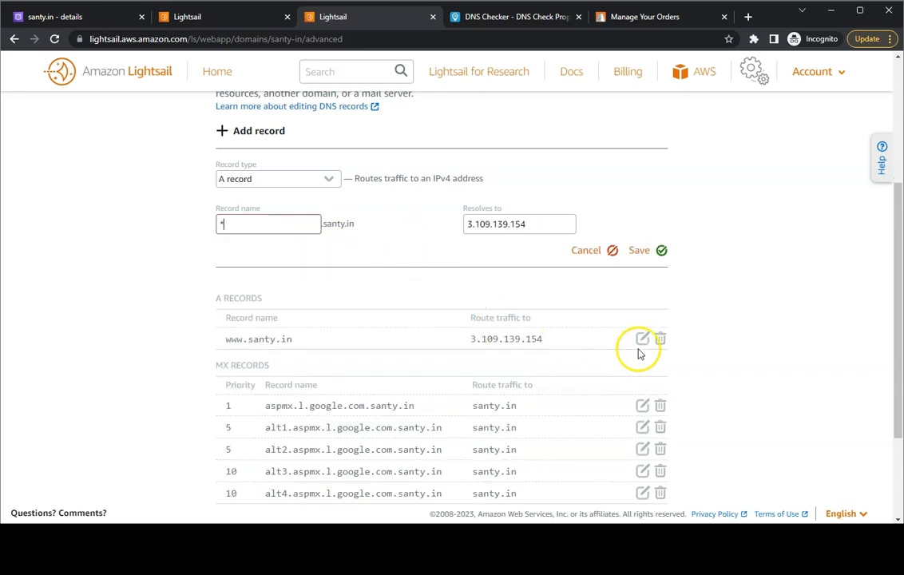
left_click(647, 253)
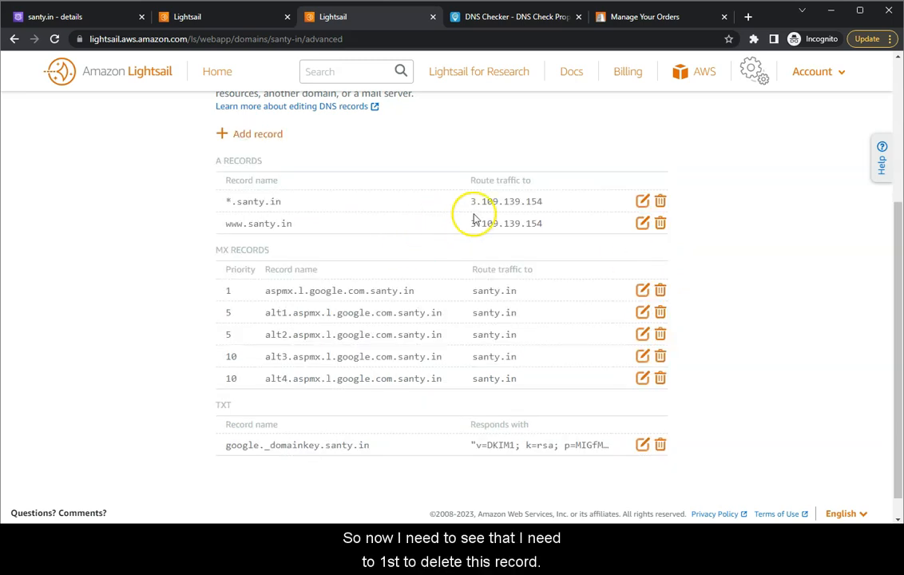
Delete the santy.in A record from the hosted zone in Route 53.
left_click(64, 16)
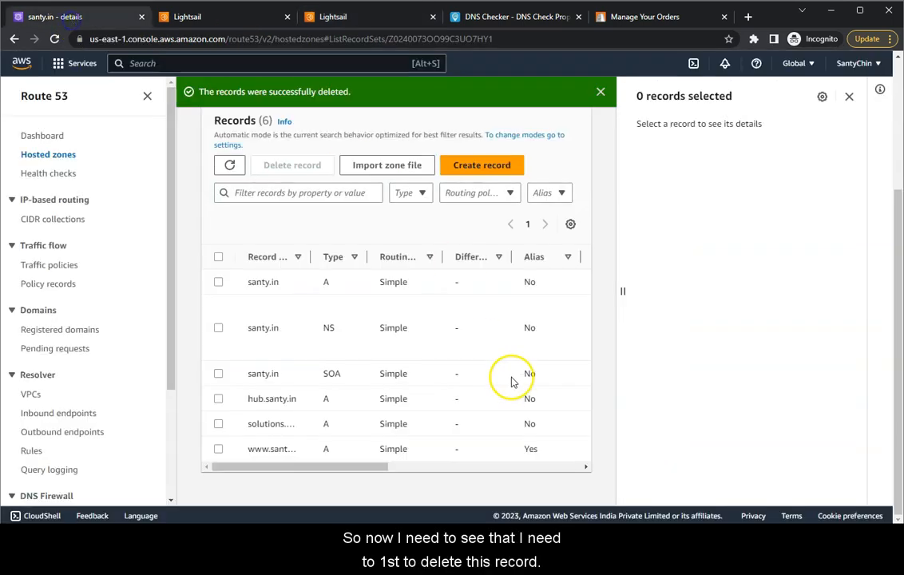
left_click(218, 282)
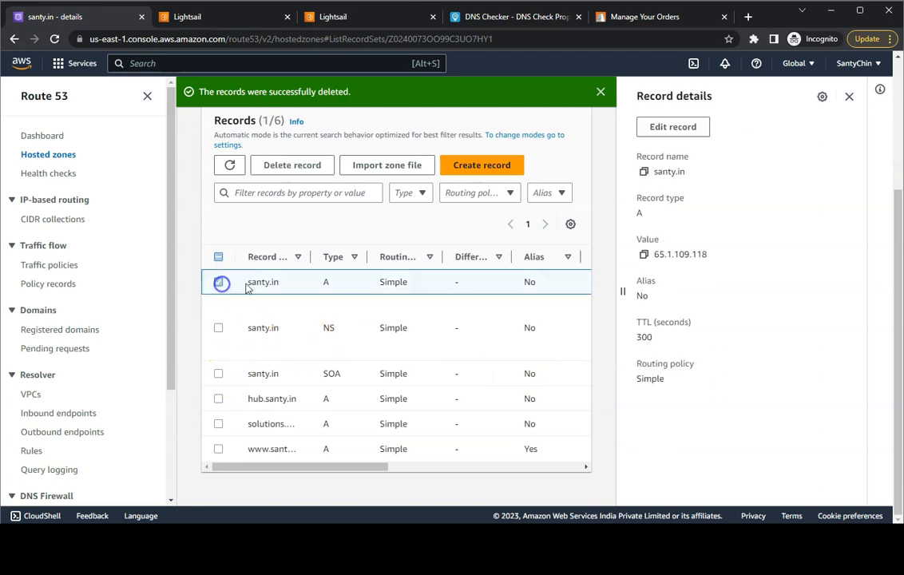
left_click(314, 172)
left_click(602, 411)
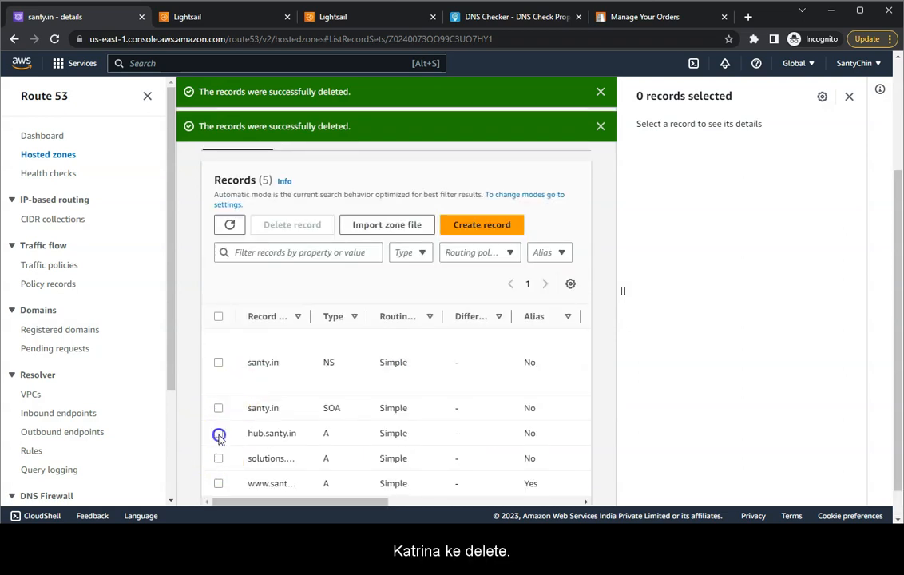
Delete the hub.santy.in A record from the hosted zone.
left_click(218, 435)
left_click(309, 224)
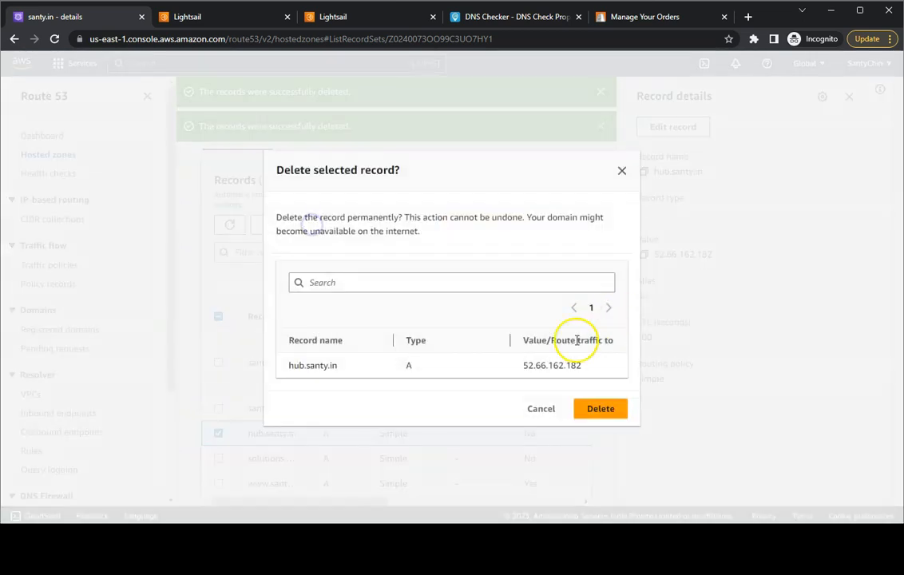
left_click(620, 409)
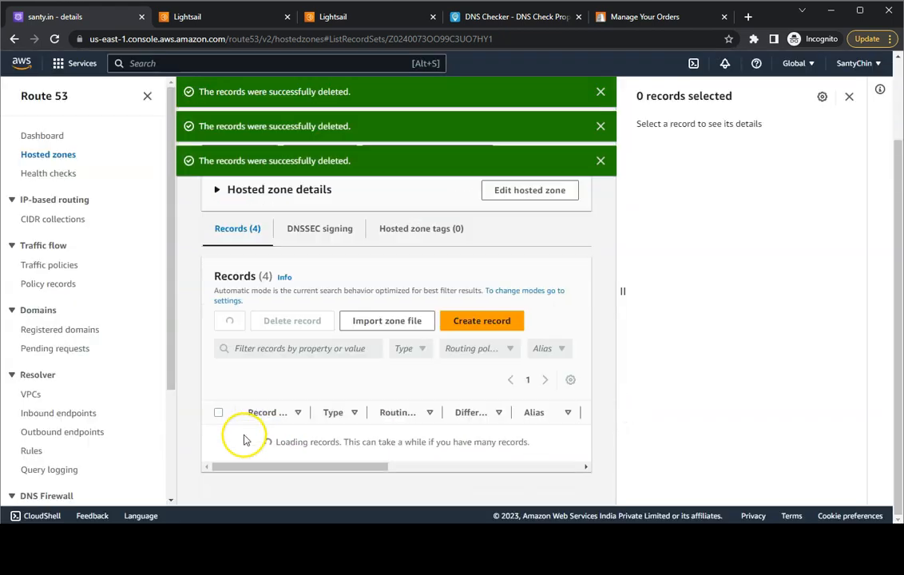
Delete the solutions.santy.in A record from the hosted zone.
scroll(240, 435, "down", 1)
left_click(219, 471)
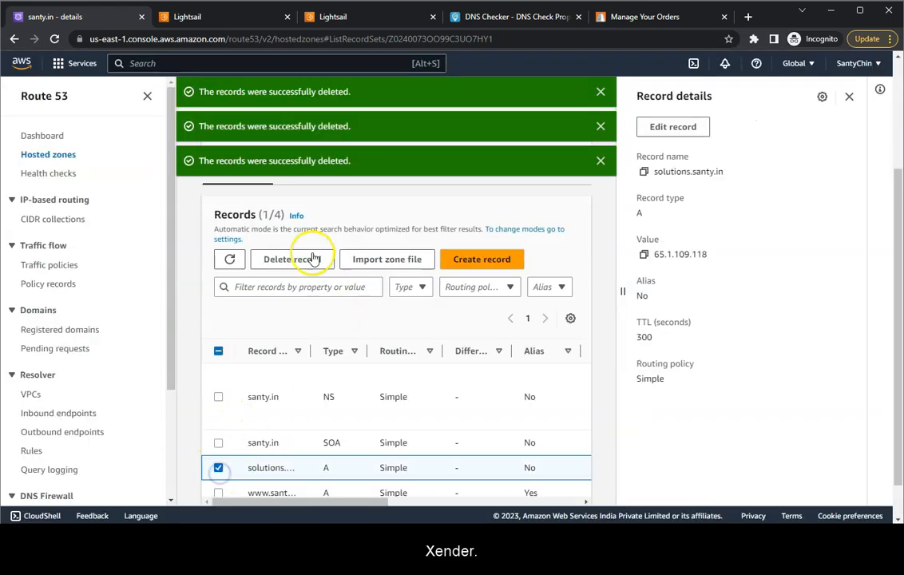
left_click(281, 259)
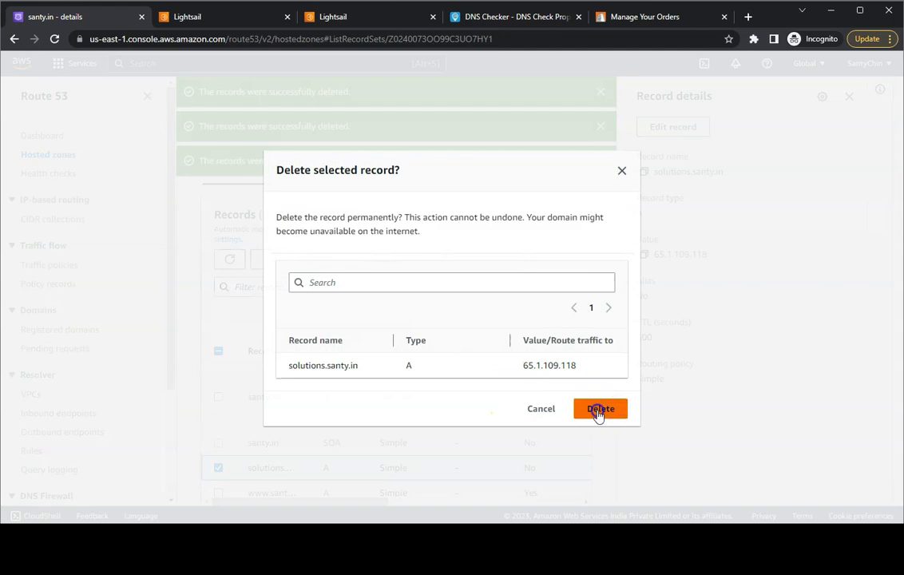
left_click(598, 411)
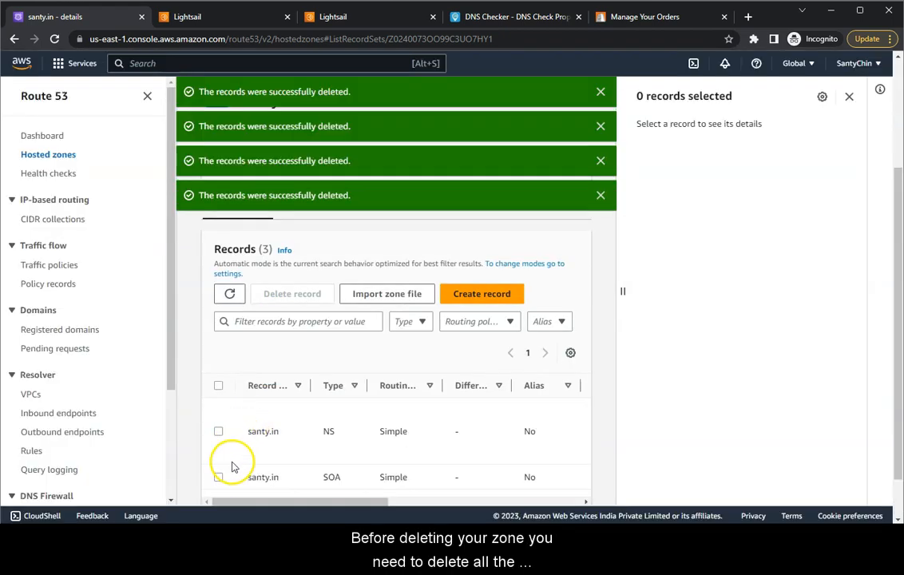
scroll(348, 440, "down", 1)
left_click(230, 452)
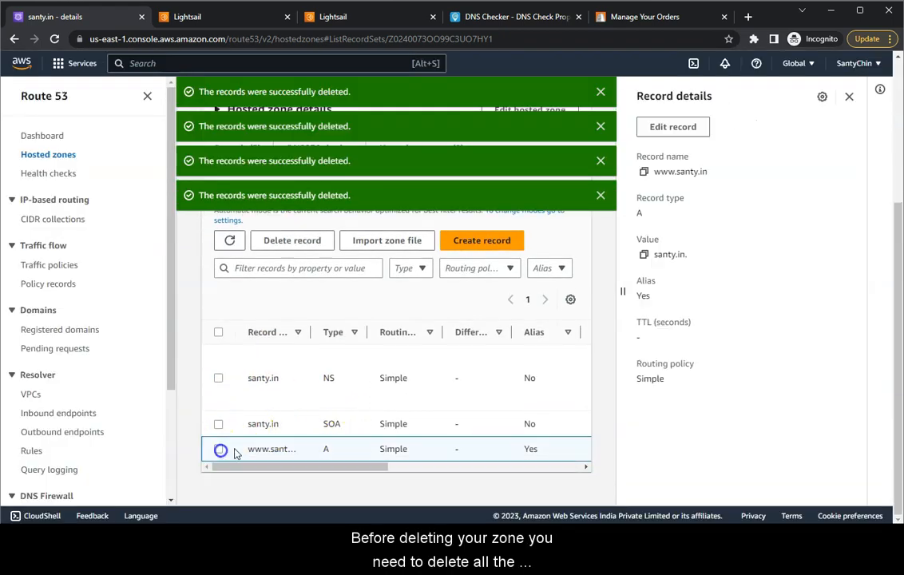
left_click(307, 243)
left_click(613, 411)
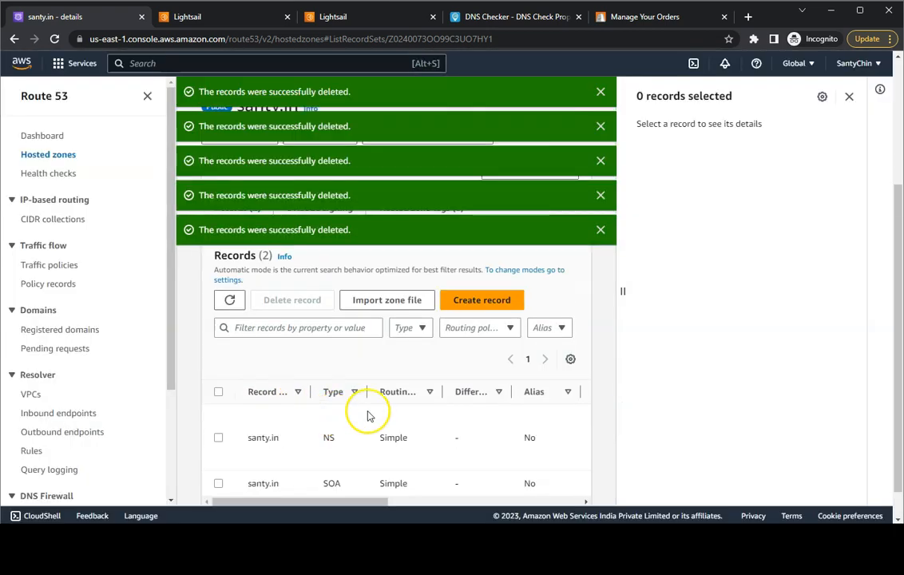
Delete the santy.in hosted zone, confirming with the word delete.
scroll(404, 329, "up", 3)
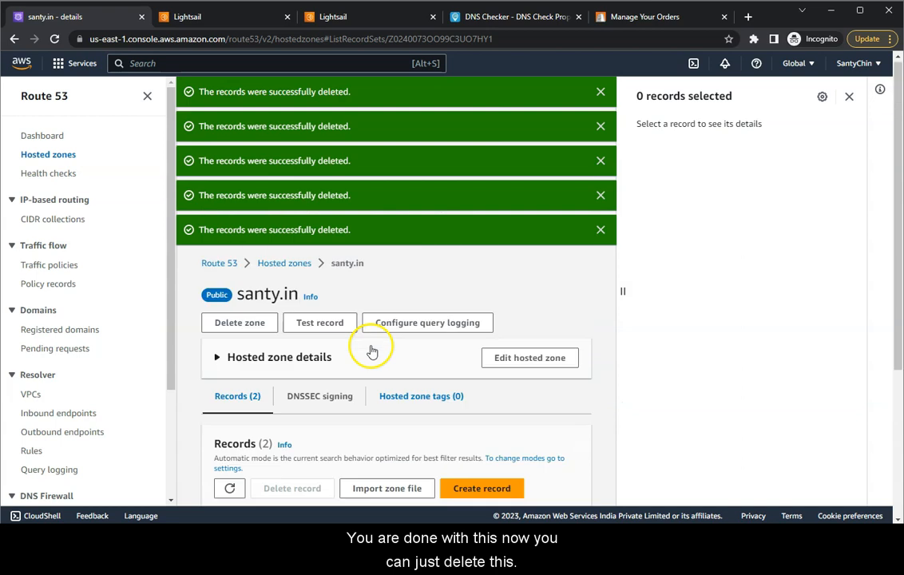
scroll(403, 322, "up", 2)
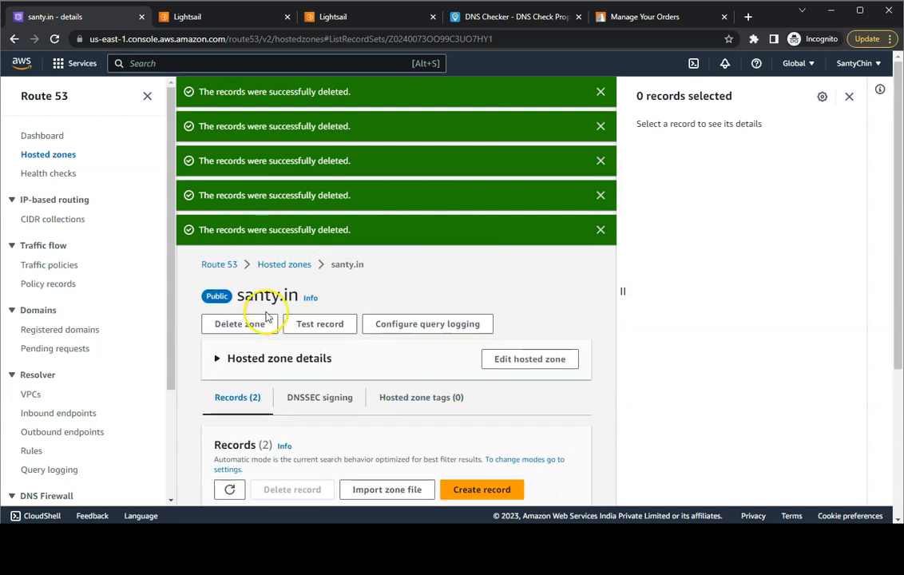
left_click(224, 327)
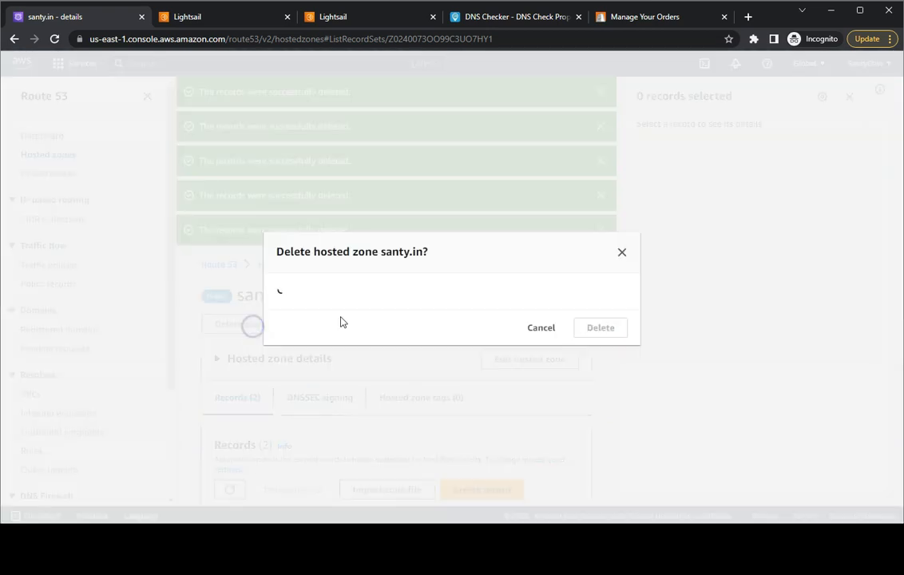
left_click(483, 327)
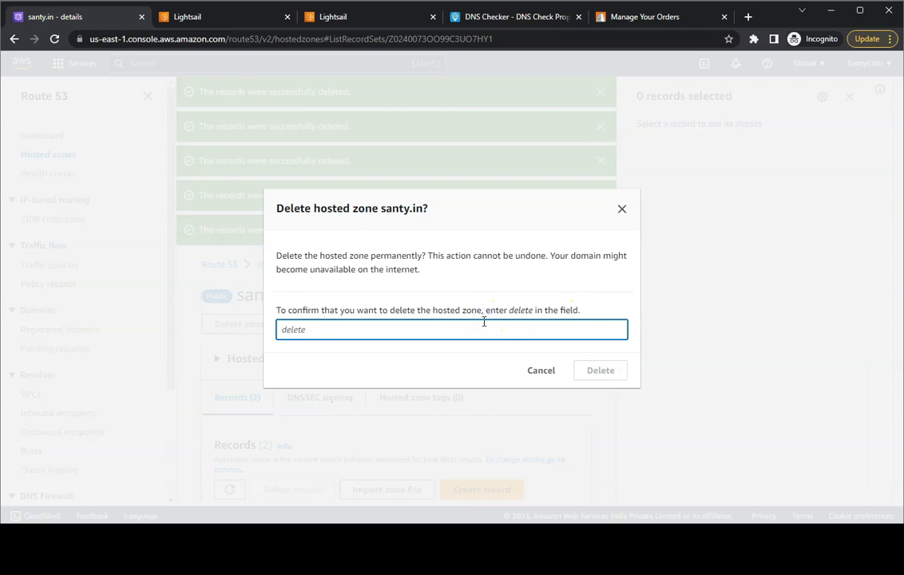
type("delete")
left_click(606, 373)
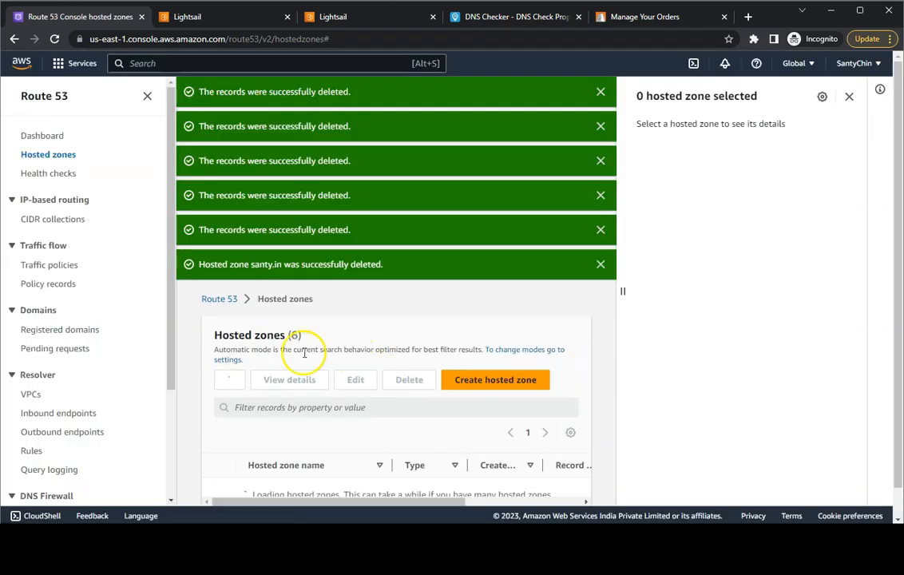
Look through the remaining hosted zones and dismiss all the deletion notifications.
scroll(309, 353, "down", 1)
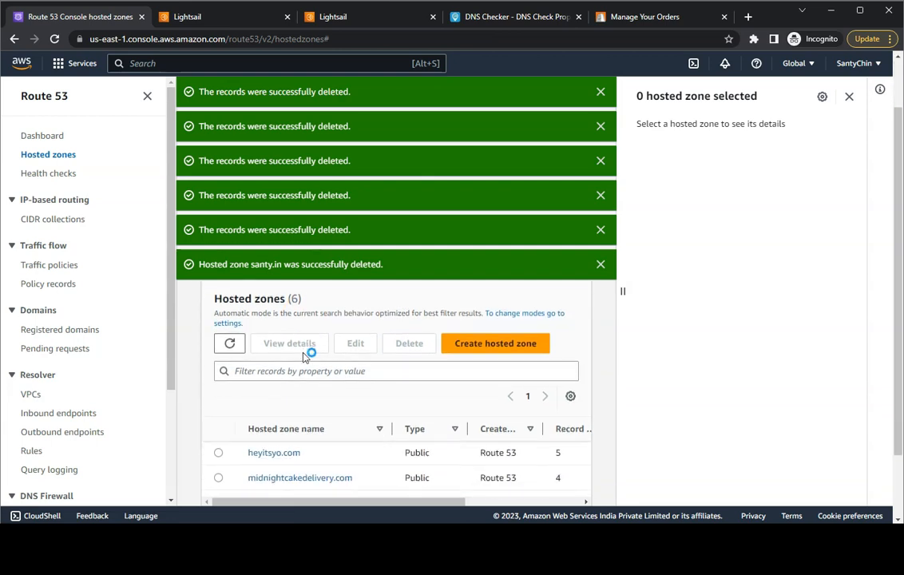
scroll(452, 395, "down", 3)
scroll(503, 404, "up", 3)
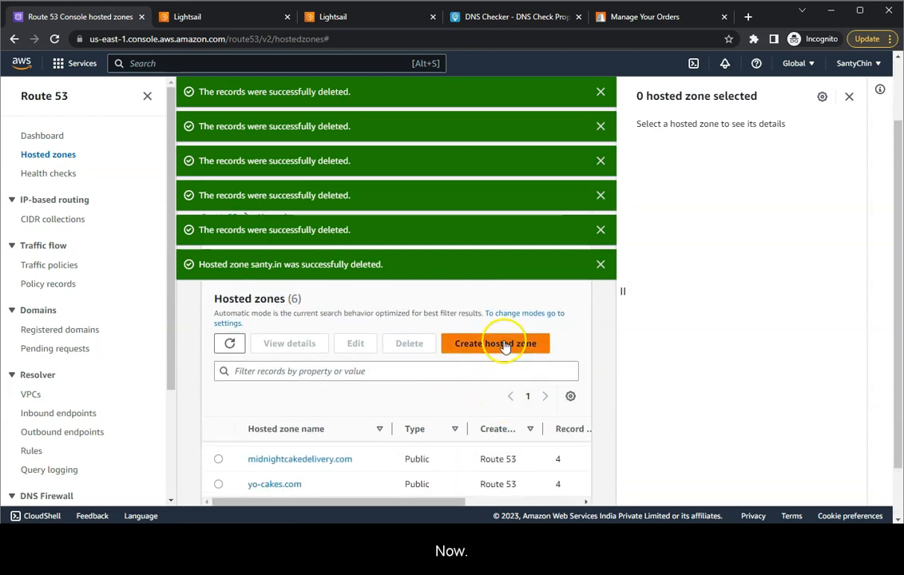
left_click(600, 263)
left_click(601, 230)
left_click(601, 196)
left_click(600, 160)
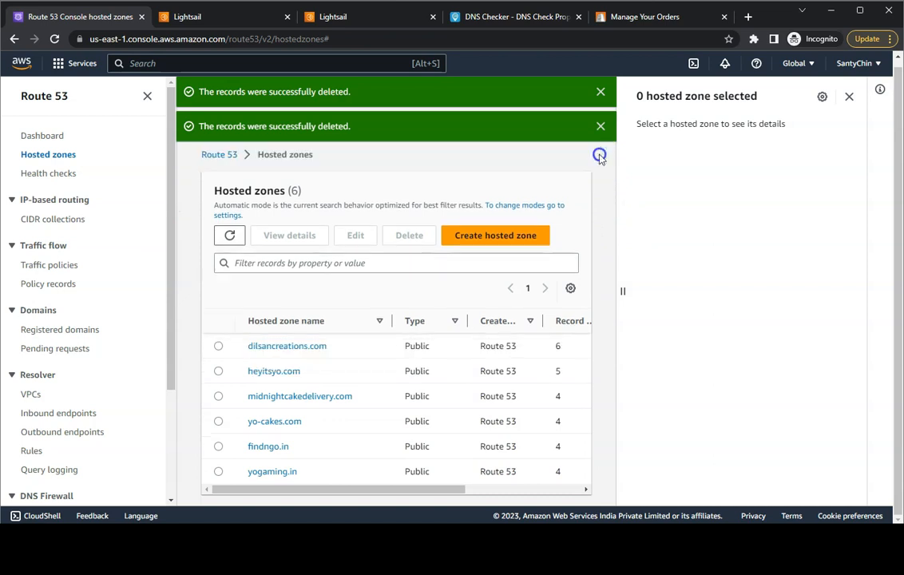
left_click(601, 126)
left_click(601, 91)
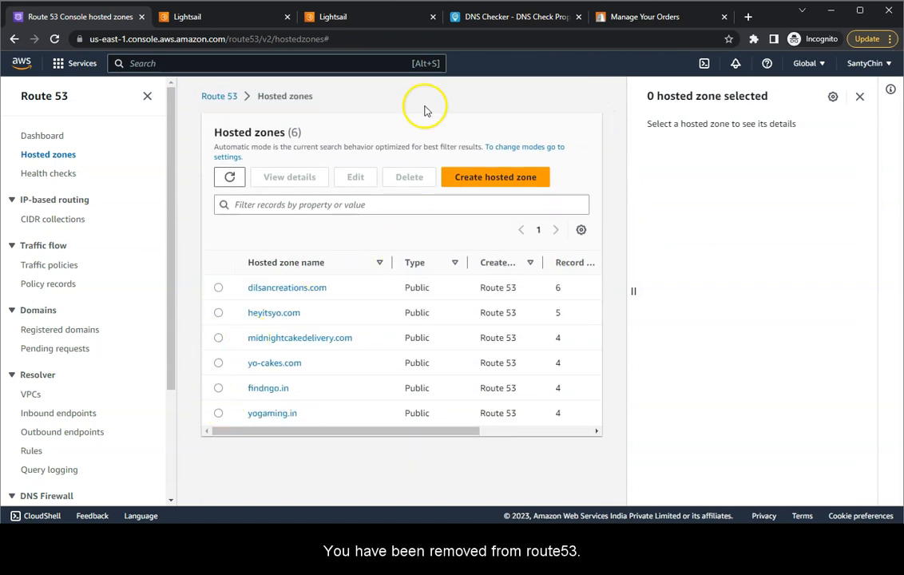
Reload the Lightsail DNS records page and DNS Checker, and run a propagation check for the A record of santy.in.
left_click(377, 13)
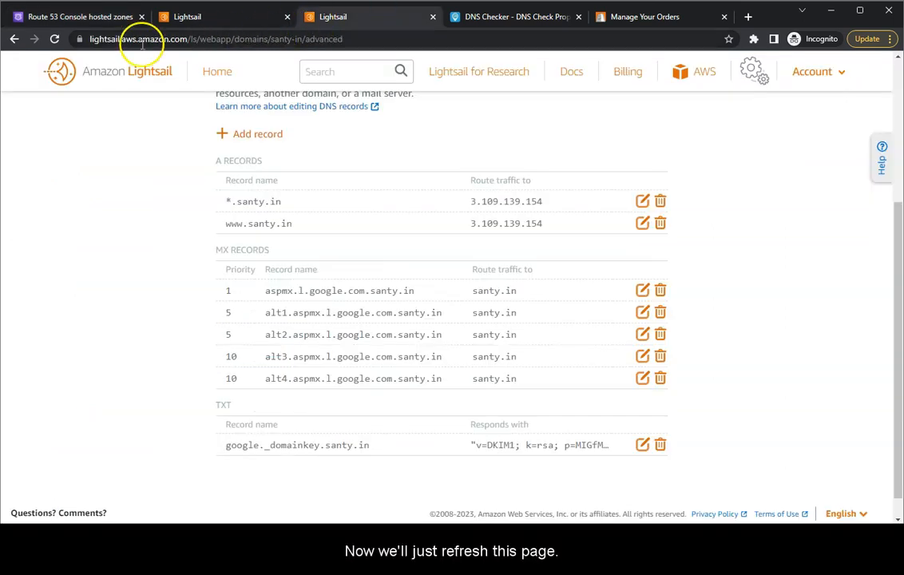
left_click(55, 38)
left_click(472, 17)
left_click(54, 39)
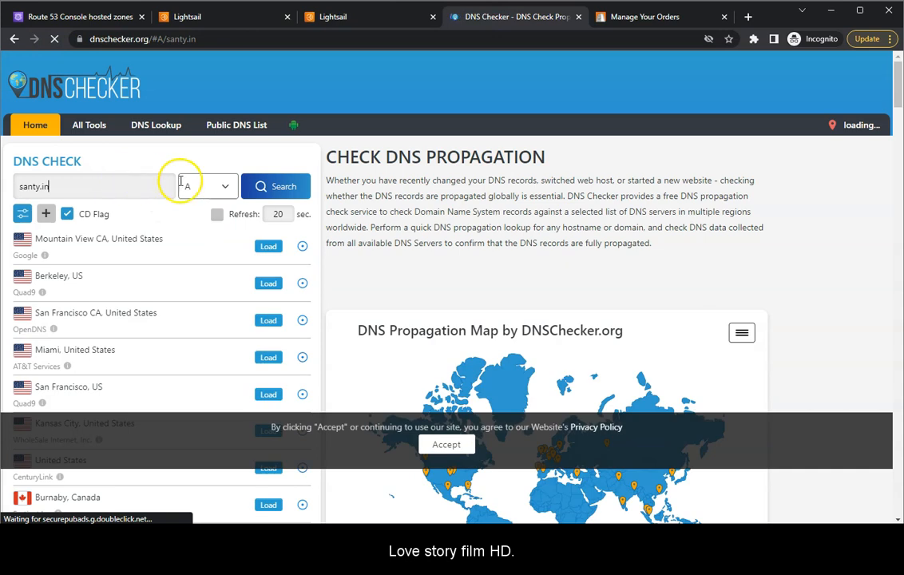
left_click(282, 188)
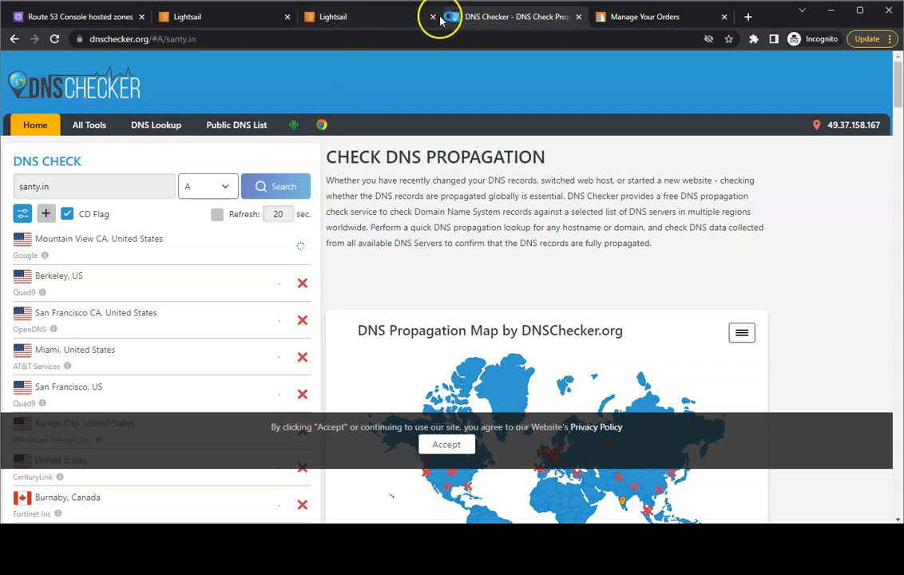
Compare the A records in the Lightsail DNS zone with the Ubuntu instance's public IP and review the full record list.
left_click(387, 17)
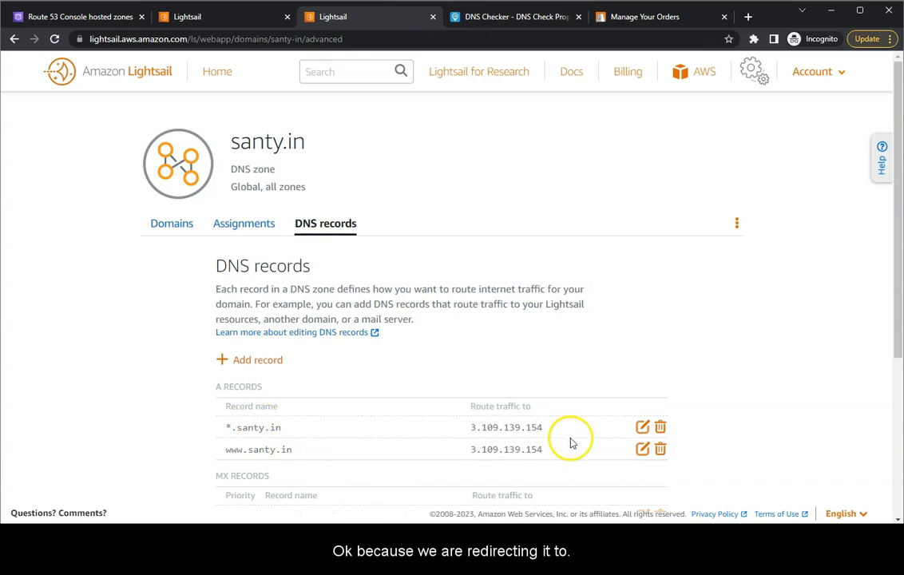
left_click(209, 17)
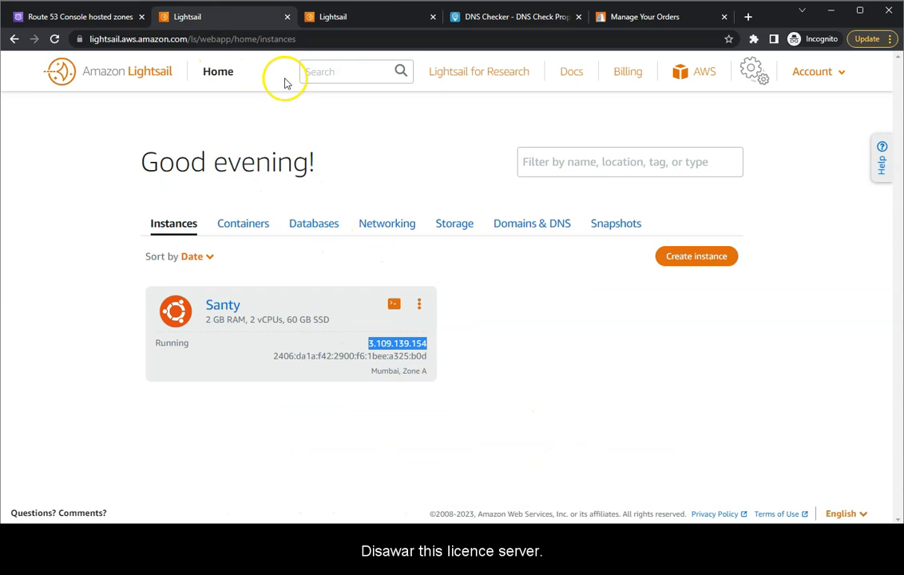
left_click(333, 17)
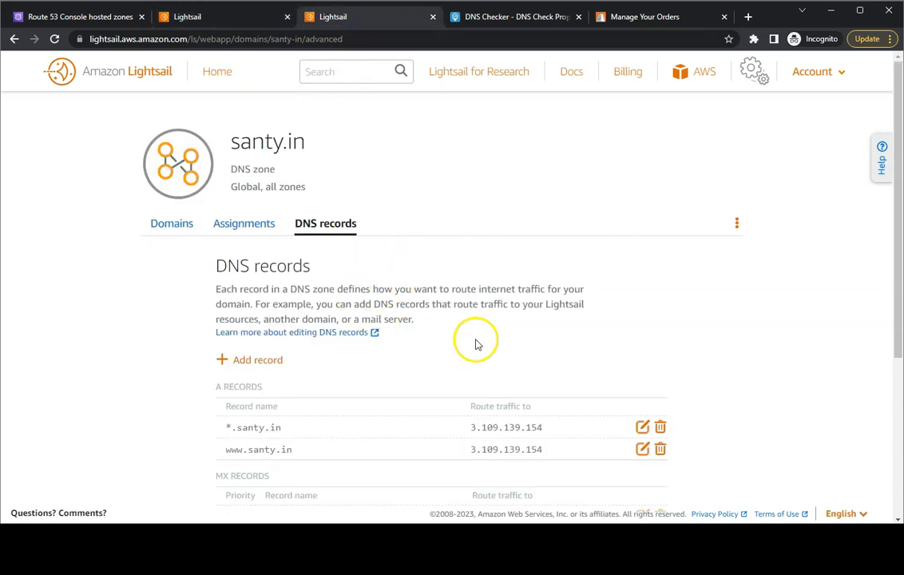
scroll(701, 314, "down", 3)
scroll(701, 317, "down", 1)
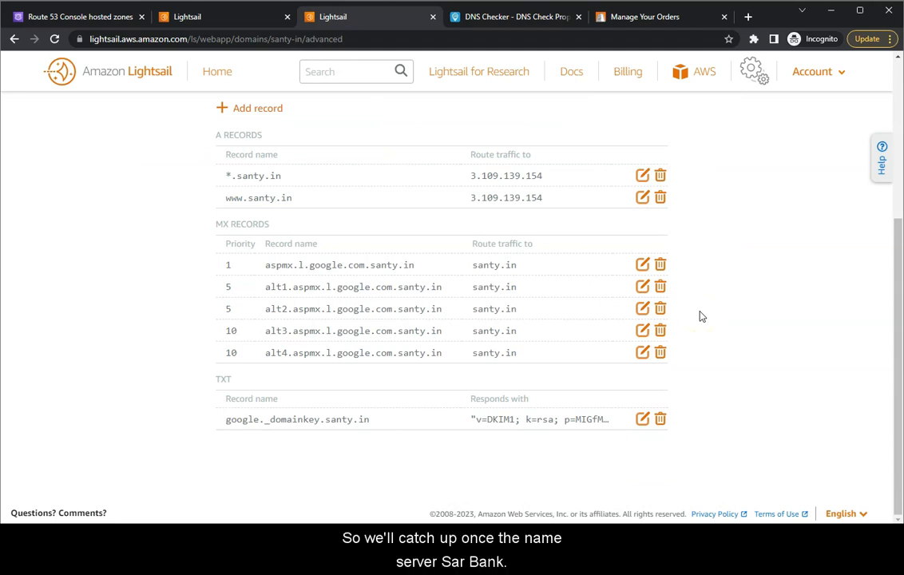
left_click(505, 17)
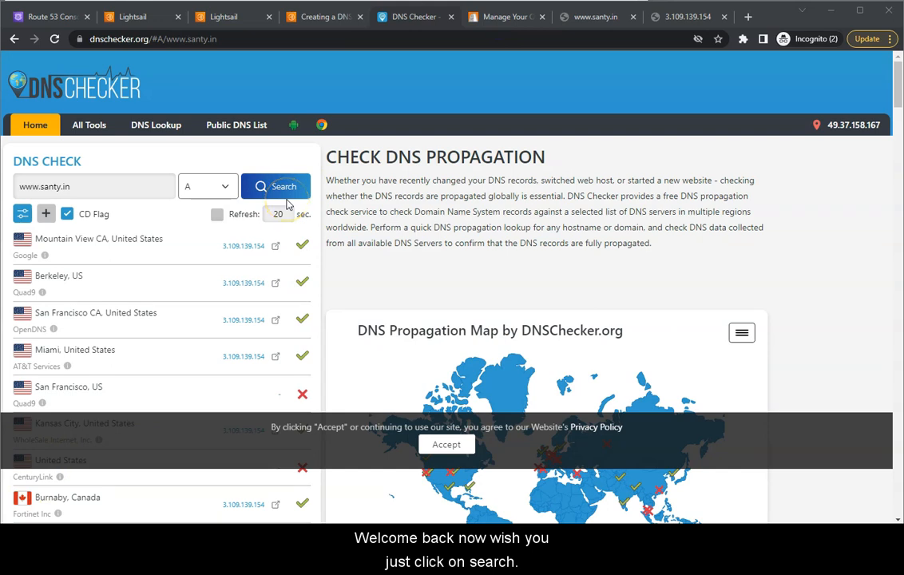
left_click(285, 185)
left_click(287, 186)
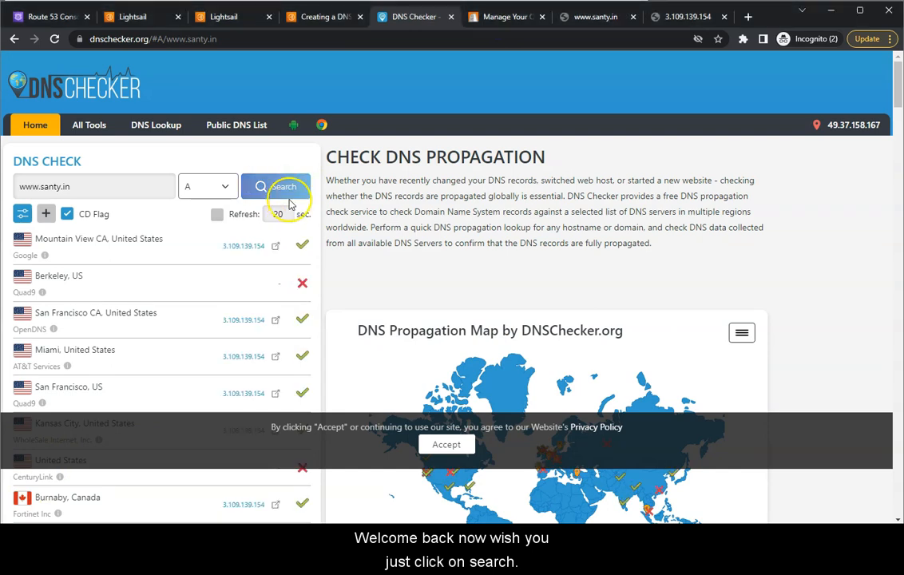
scroll(219, 301, "down", 3)
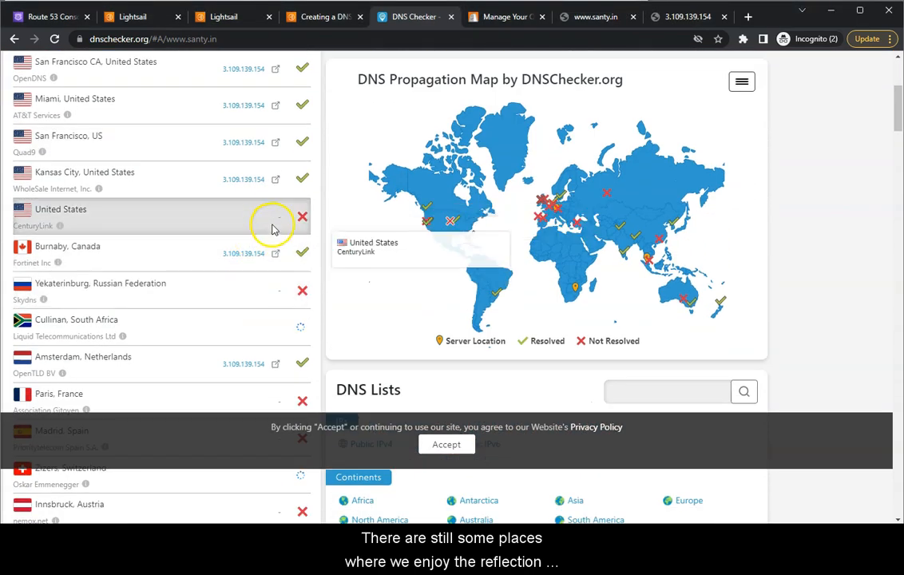
scroll(247, 352, "down", 1)
scroll(261, 250, "down", 1)
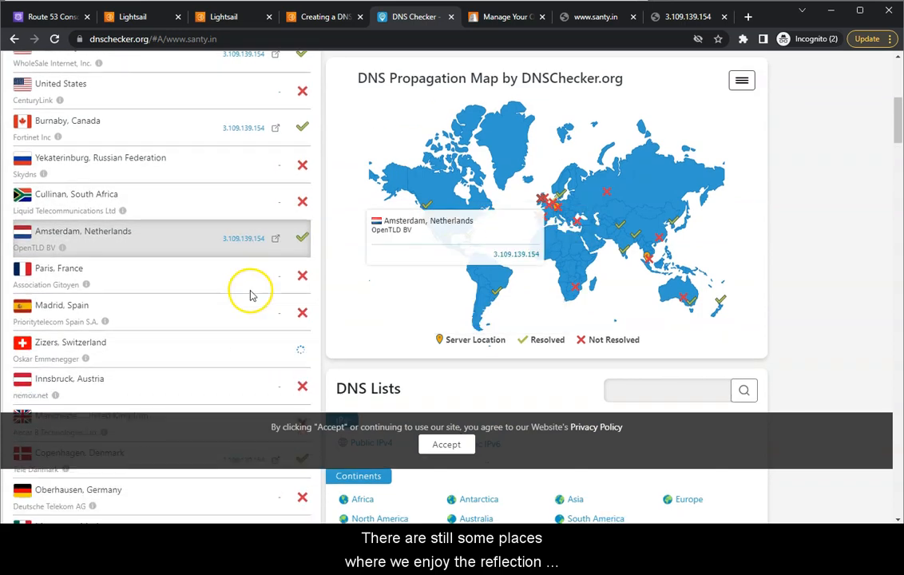
scroll(248, 340, "down", 2)
scroll(249, 342, "up", 3)
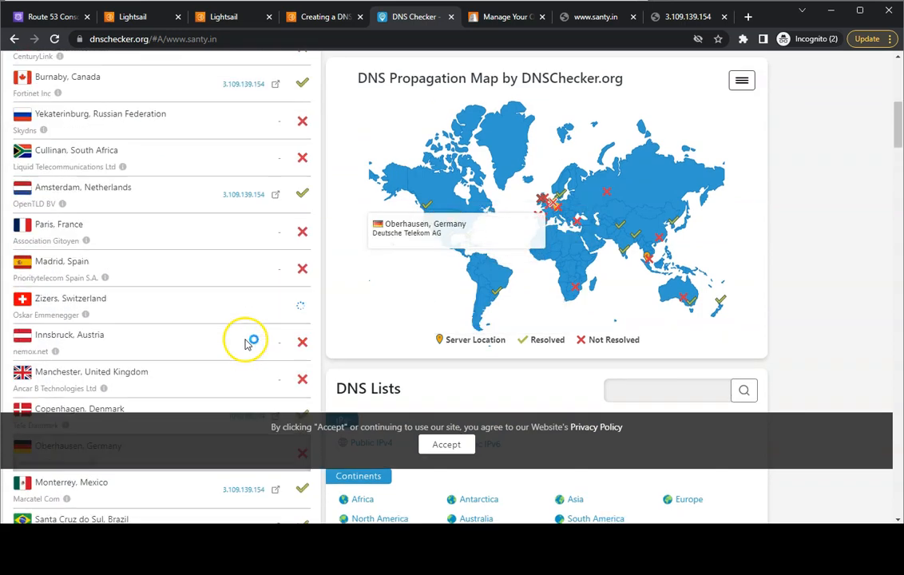
scroll(261, 250, "up", 2)
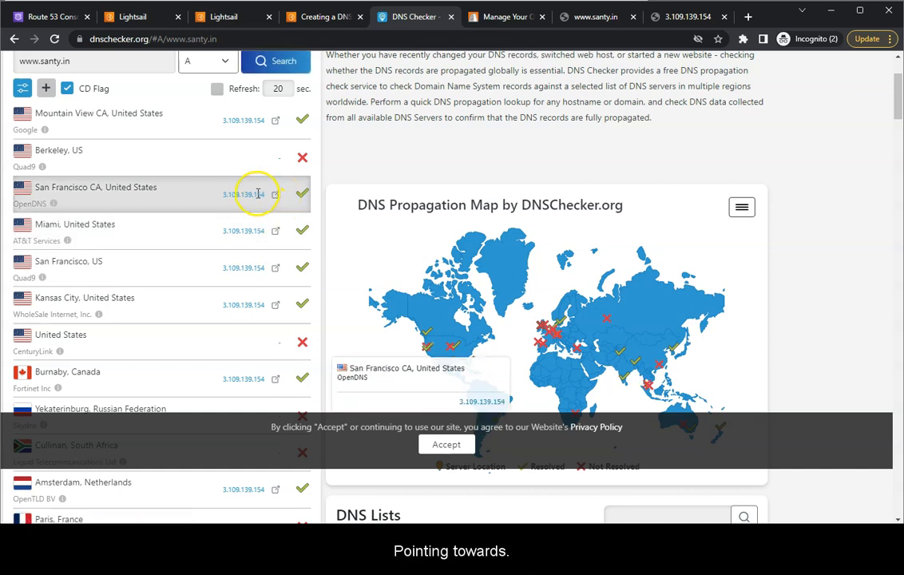
left_click(612, 17)
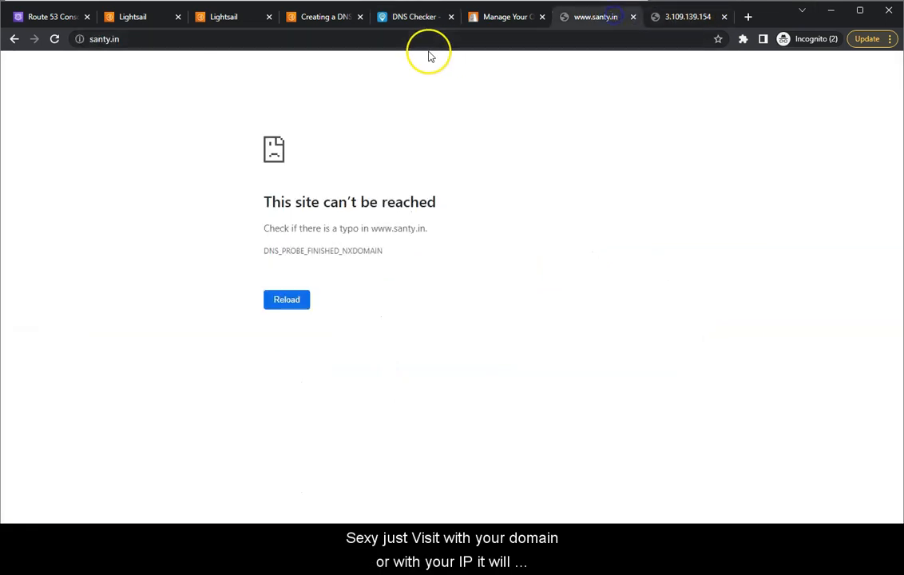
left_click(657, 18)
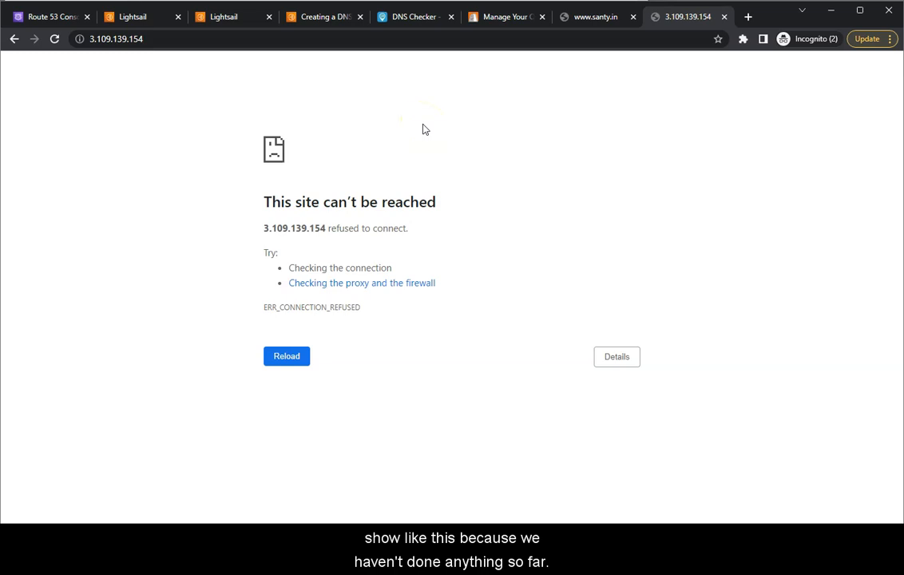
key("F5")
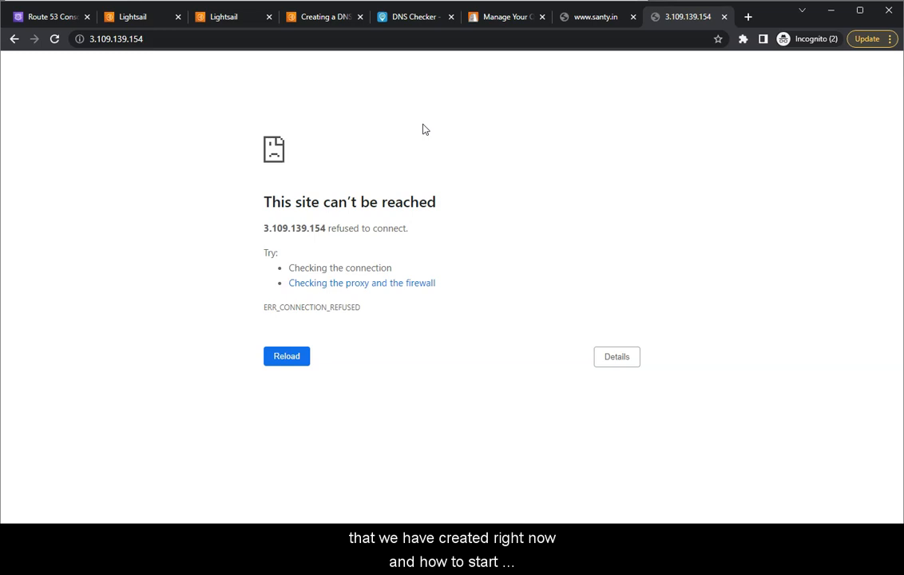
key("F5")
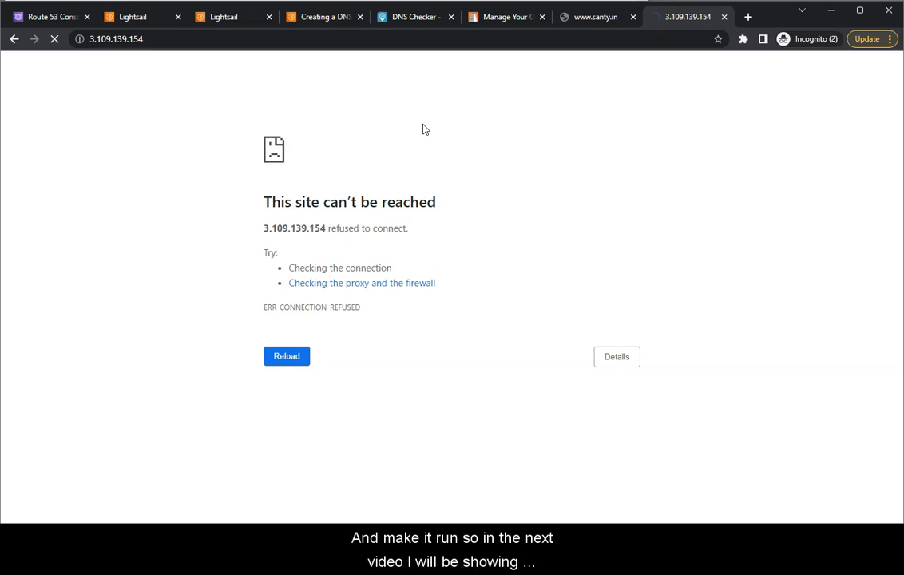